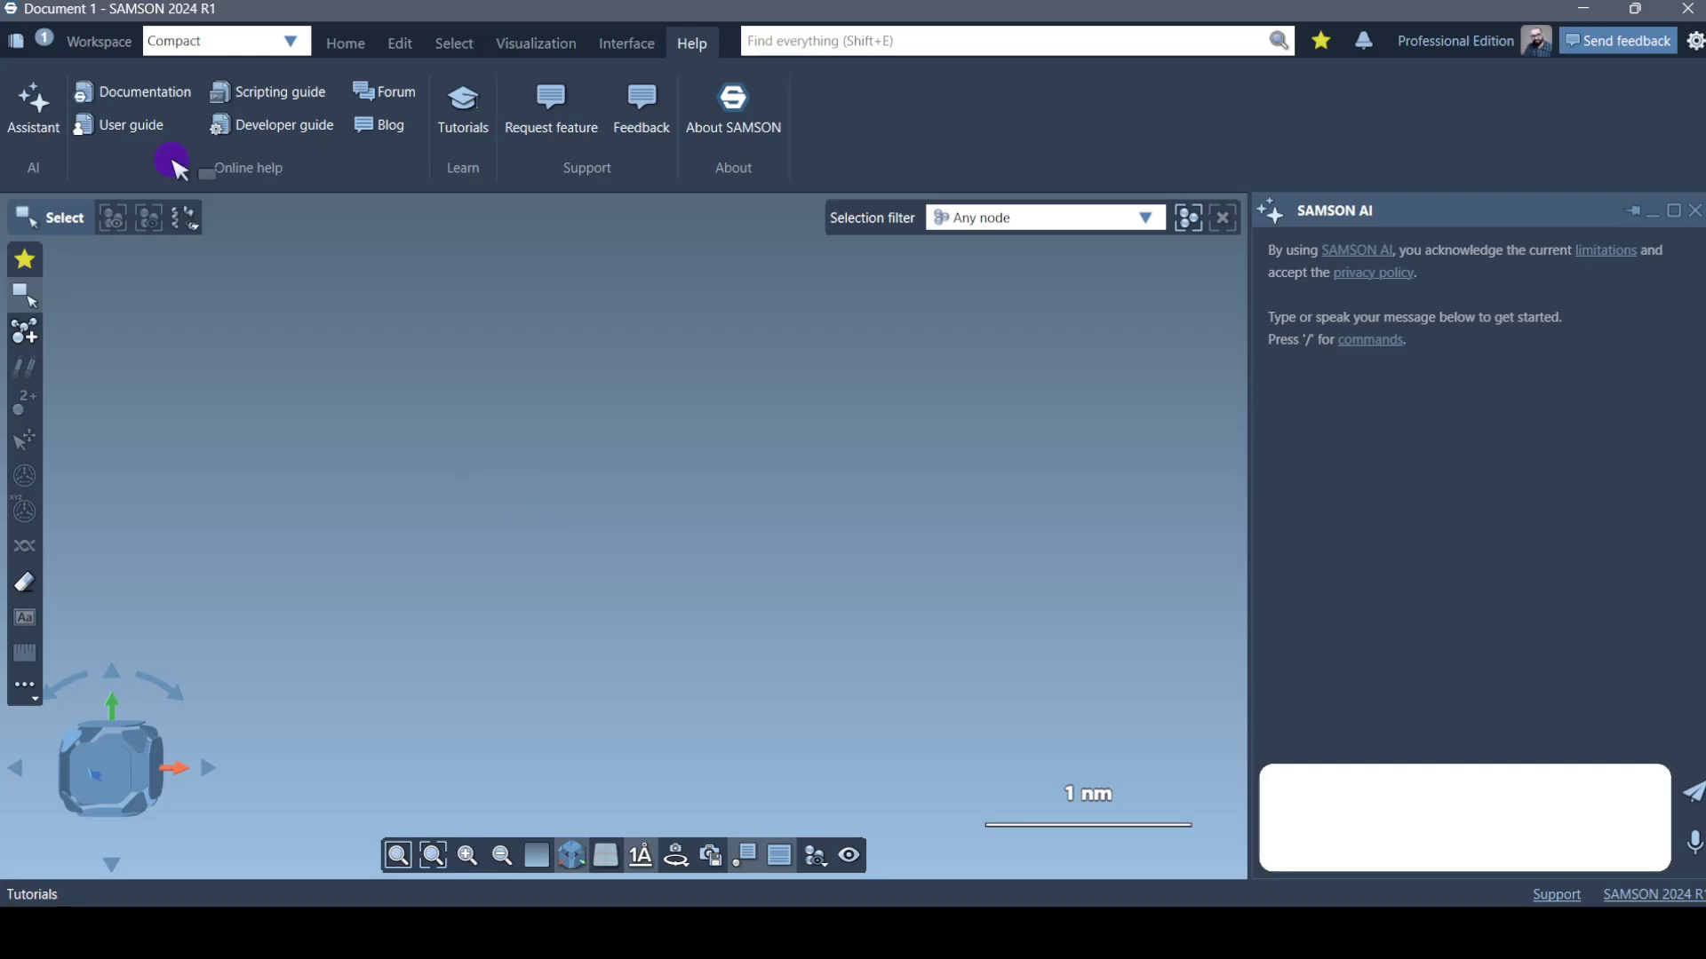
Open the Tutorials list, then show the online Documentation center in a maximized browser window.
{"action": "left_click", "coordinate": [357, 45]}
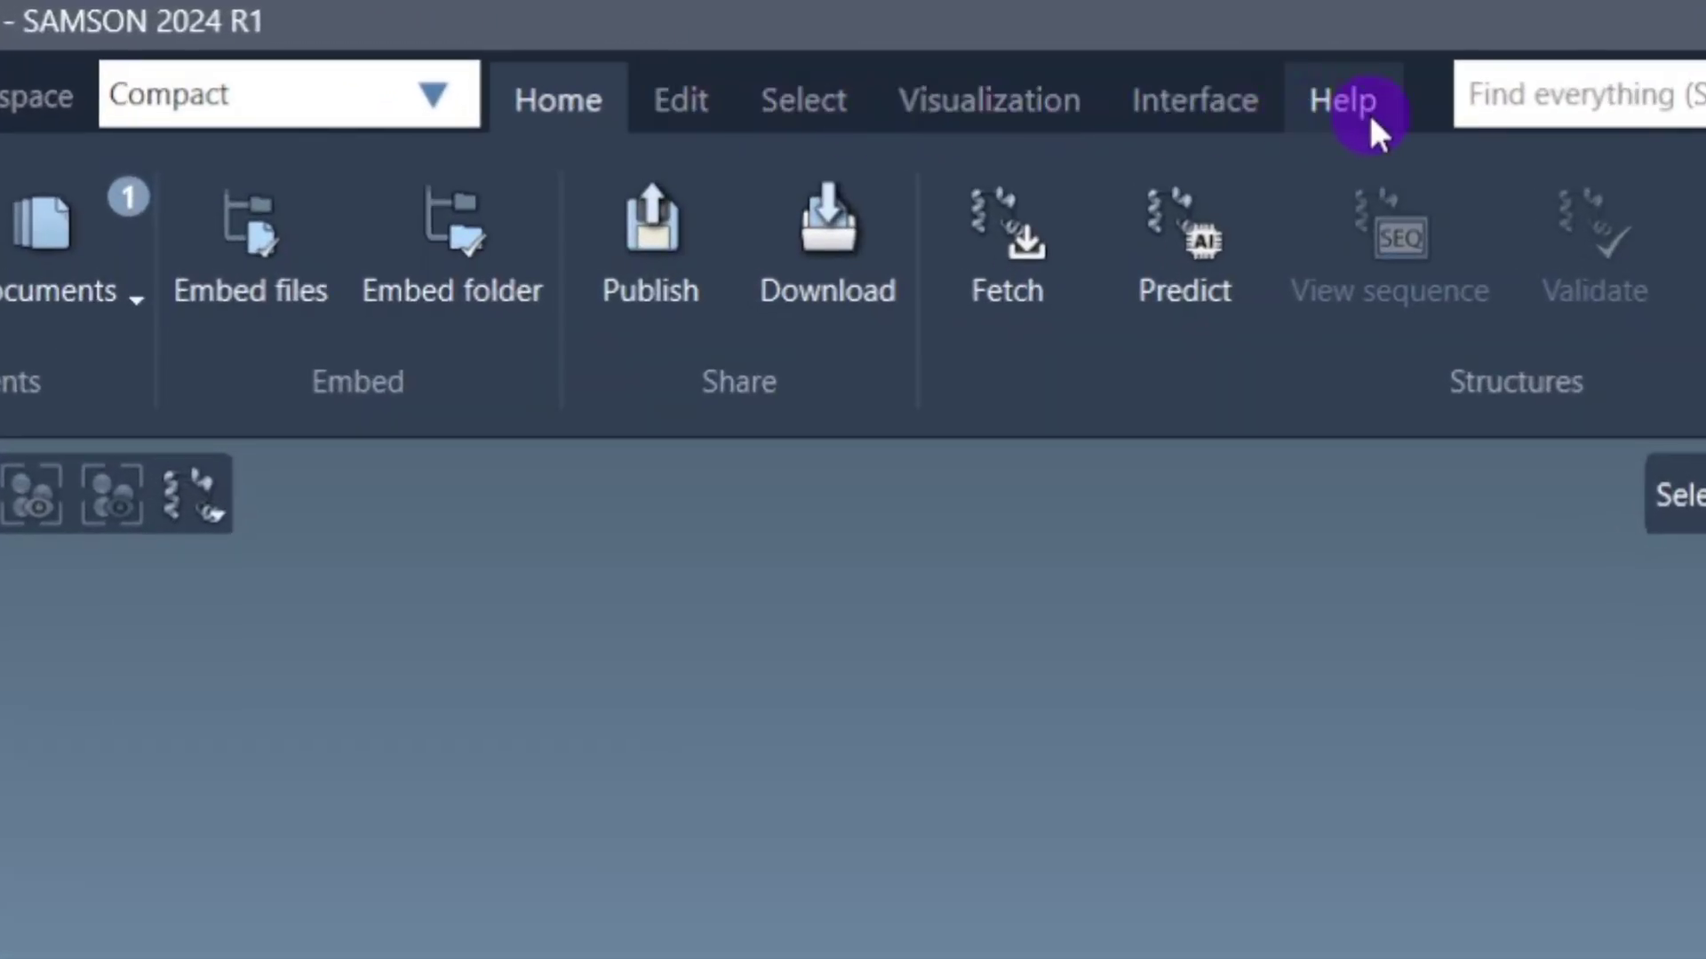
{"action": "left_click", "coordinate": [1369, 114]}
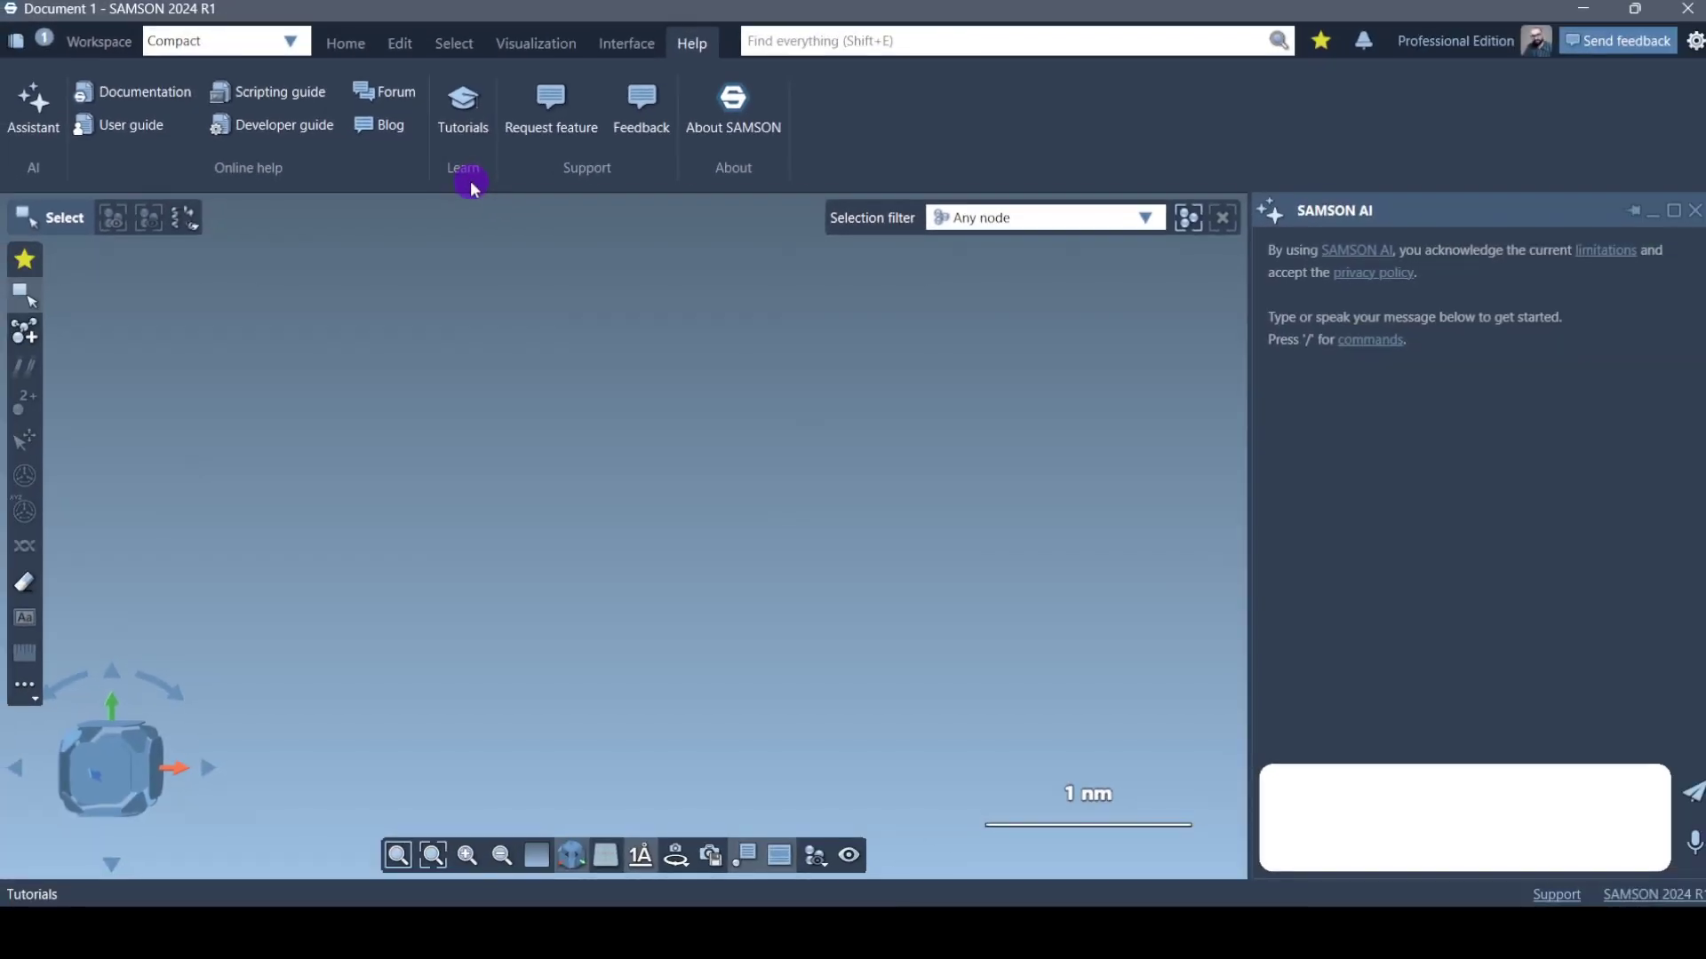
{"action": "left_click", "coordinate": [469, 107]}
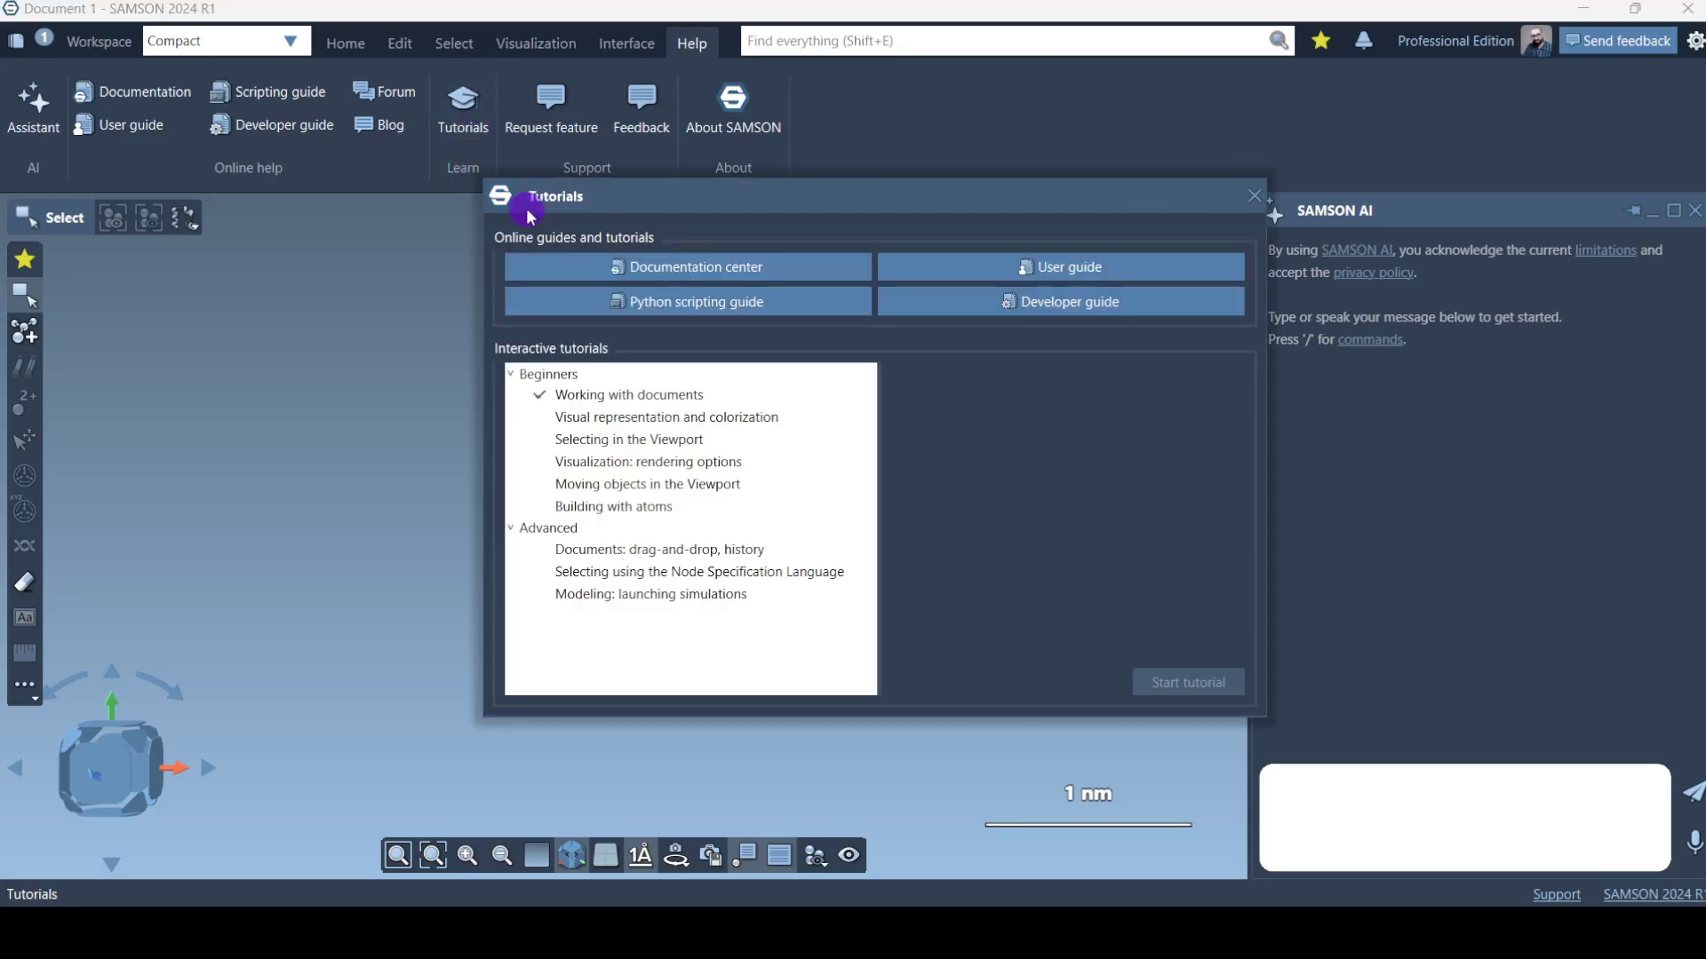
{"action": "left_click_drag", "start_coordinate": [654, 195], "coordinate": [473, 259]}
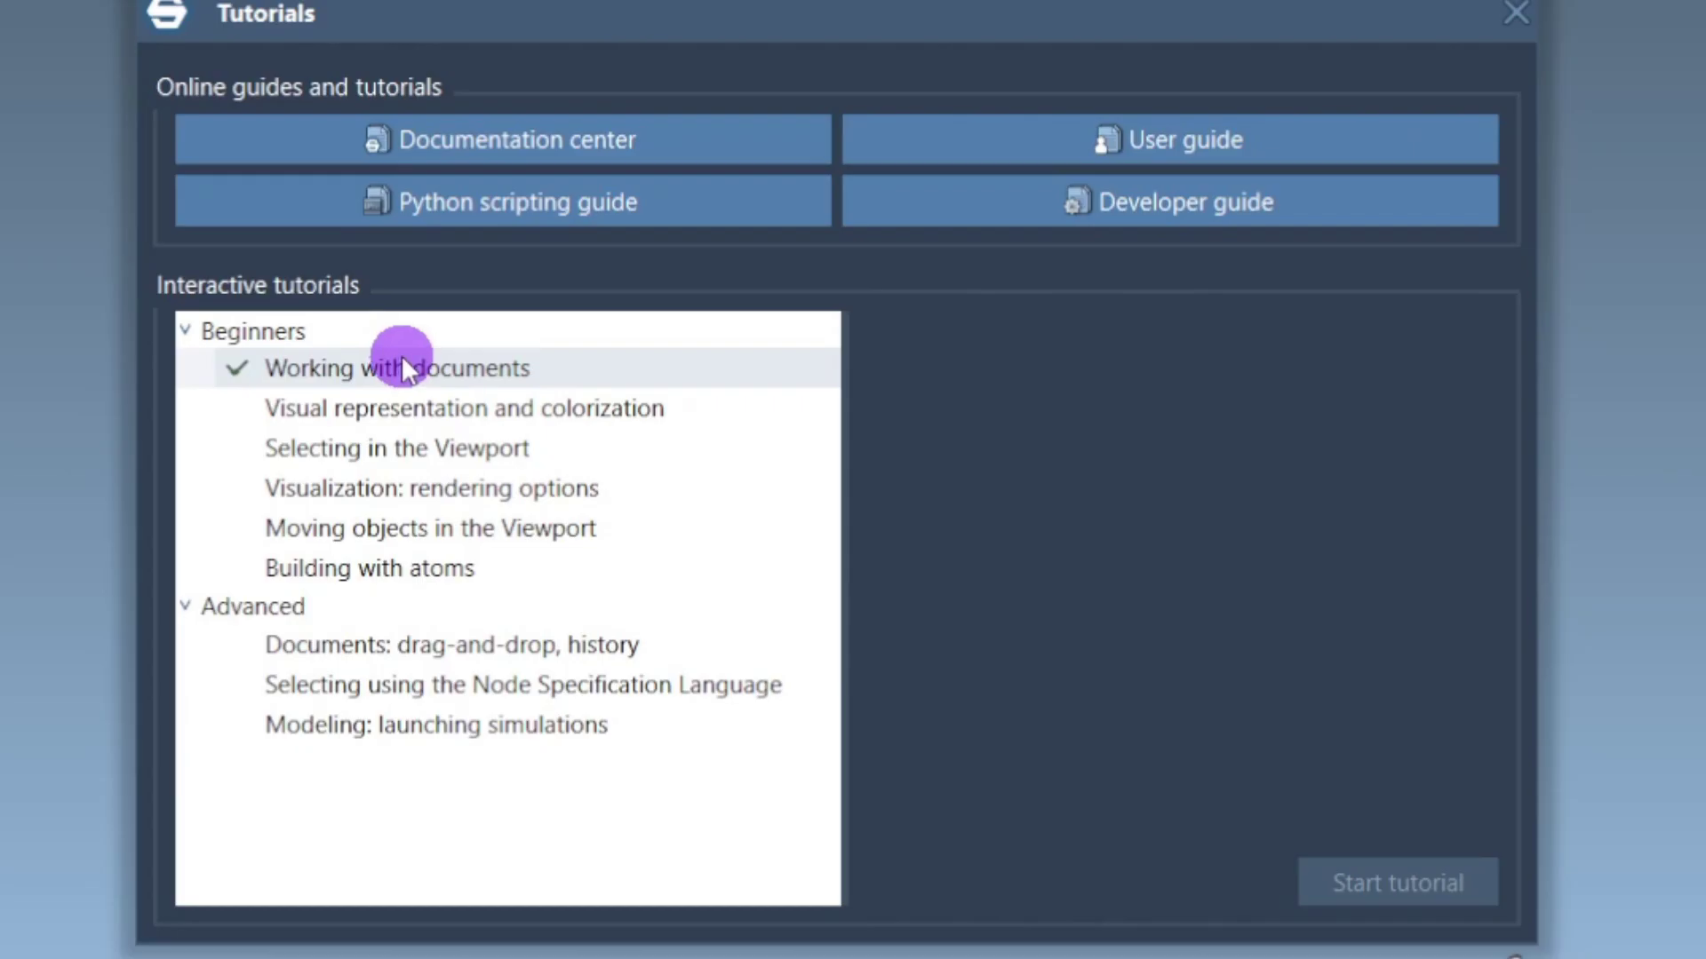
{"action": "left_click", "coordinate": [446, 147]}
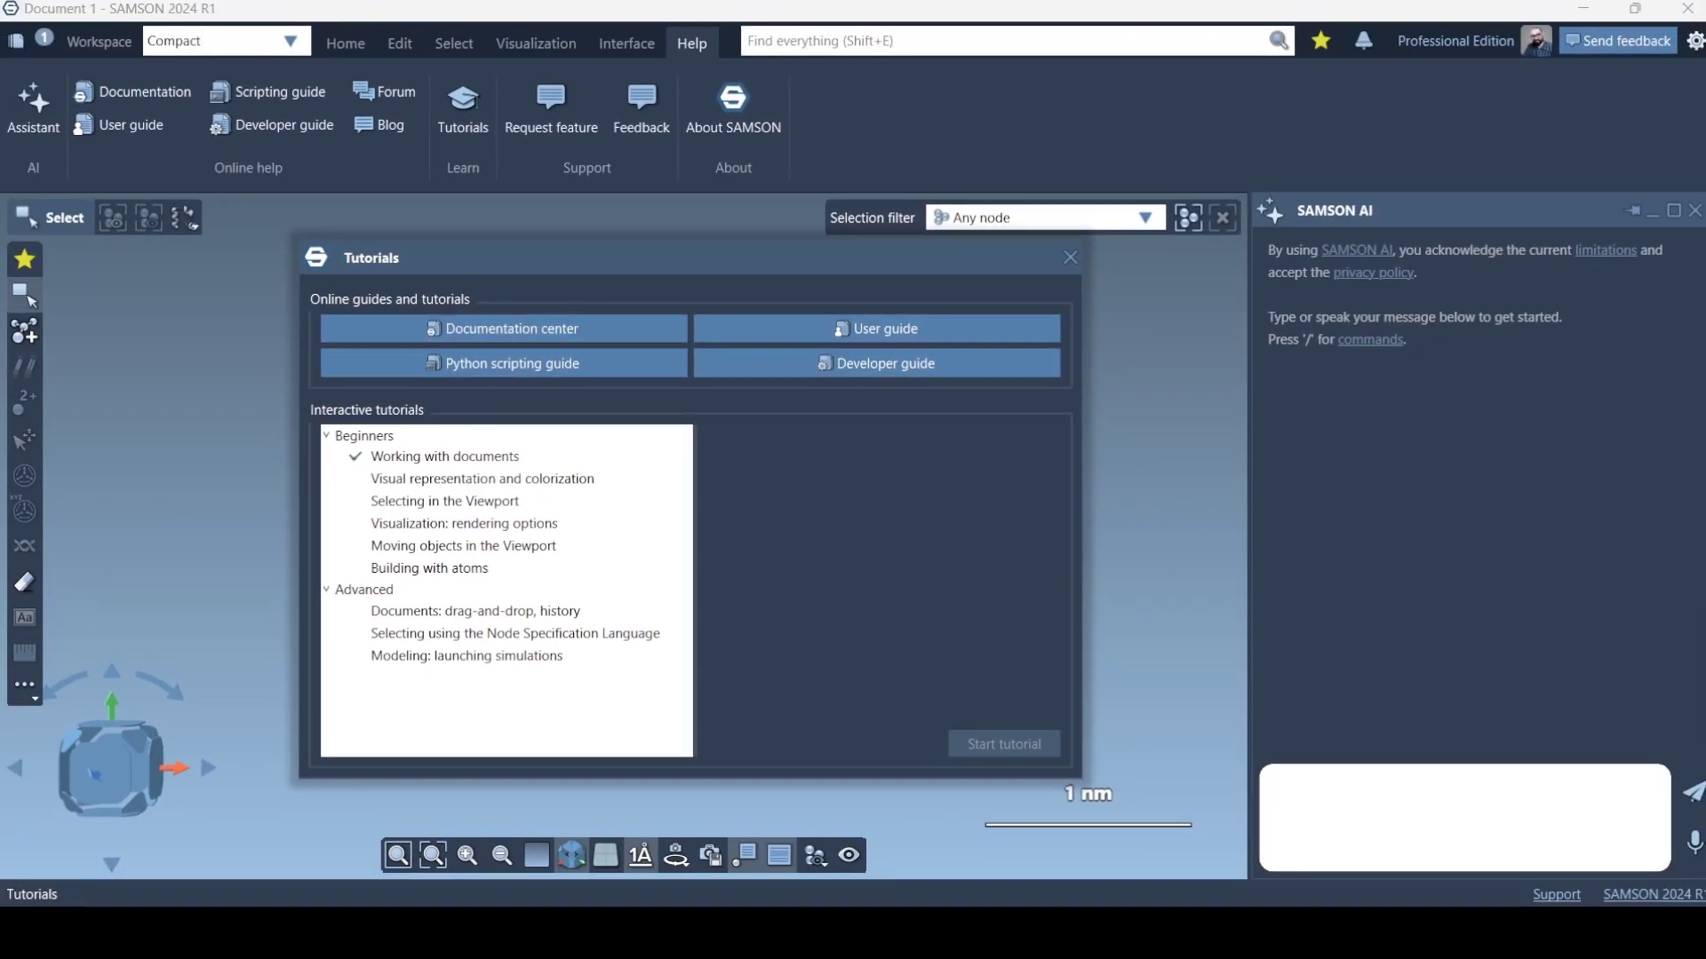
{"action": "left_click_drag", "start_coordinate": [1524, 278], "coordinate": [888, 7]}
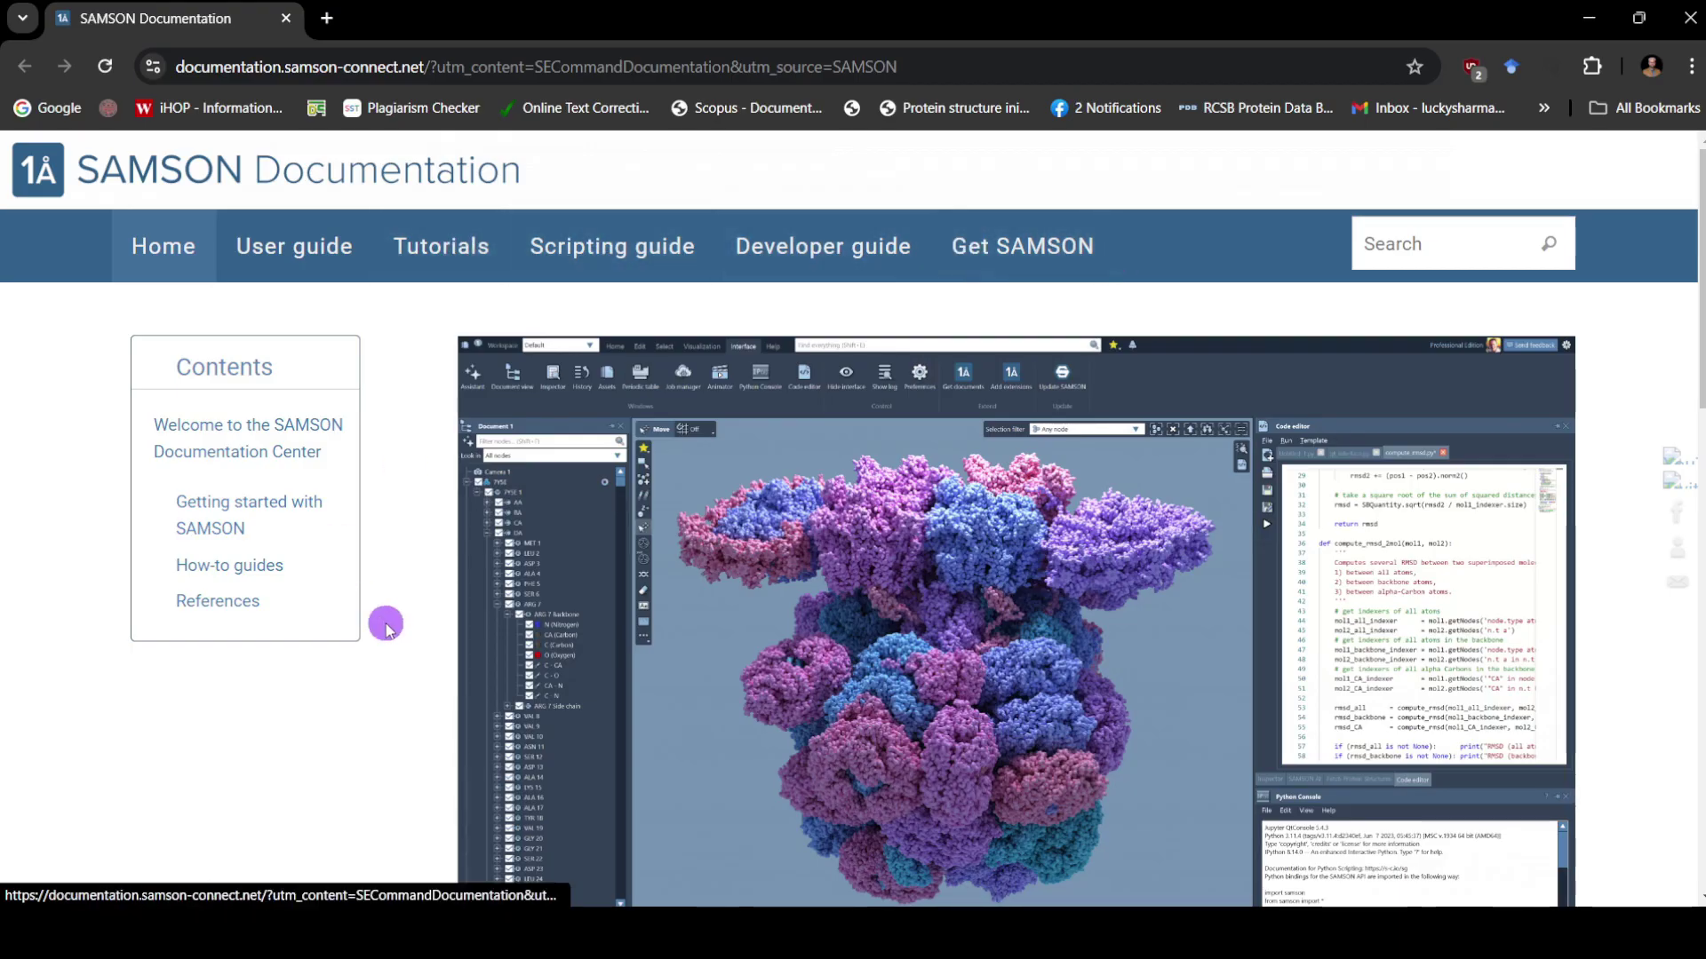
Go from the documentation home page to the Welcome to SAMSON User Guide page and accept cookies.
{"action": "scroll", "coordinate": [384, 668], "scroll_direction": "down", "scroll_amount": 5}
{"action": "scroll", "coordinate": [384, 672], "scroll_direction": "up", "scroll_amount": 5}
{"action": "scroll", "coordinate": [382, 676], "scroll_direction": "down", "scroll_amount": 6}
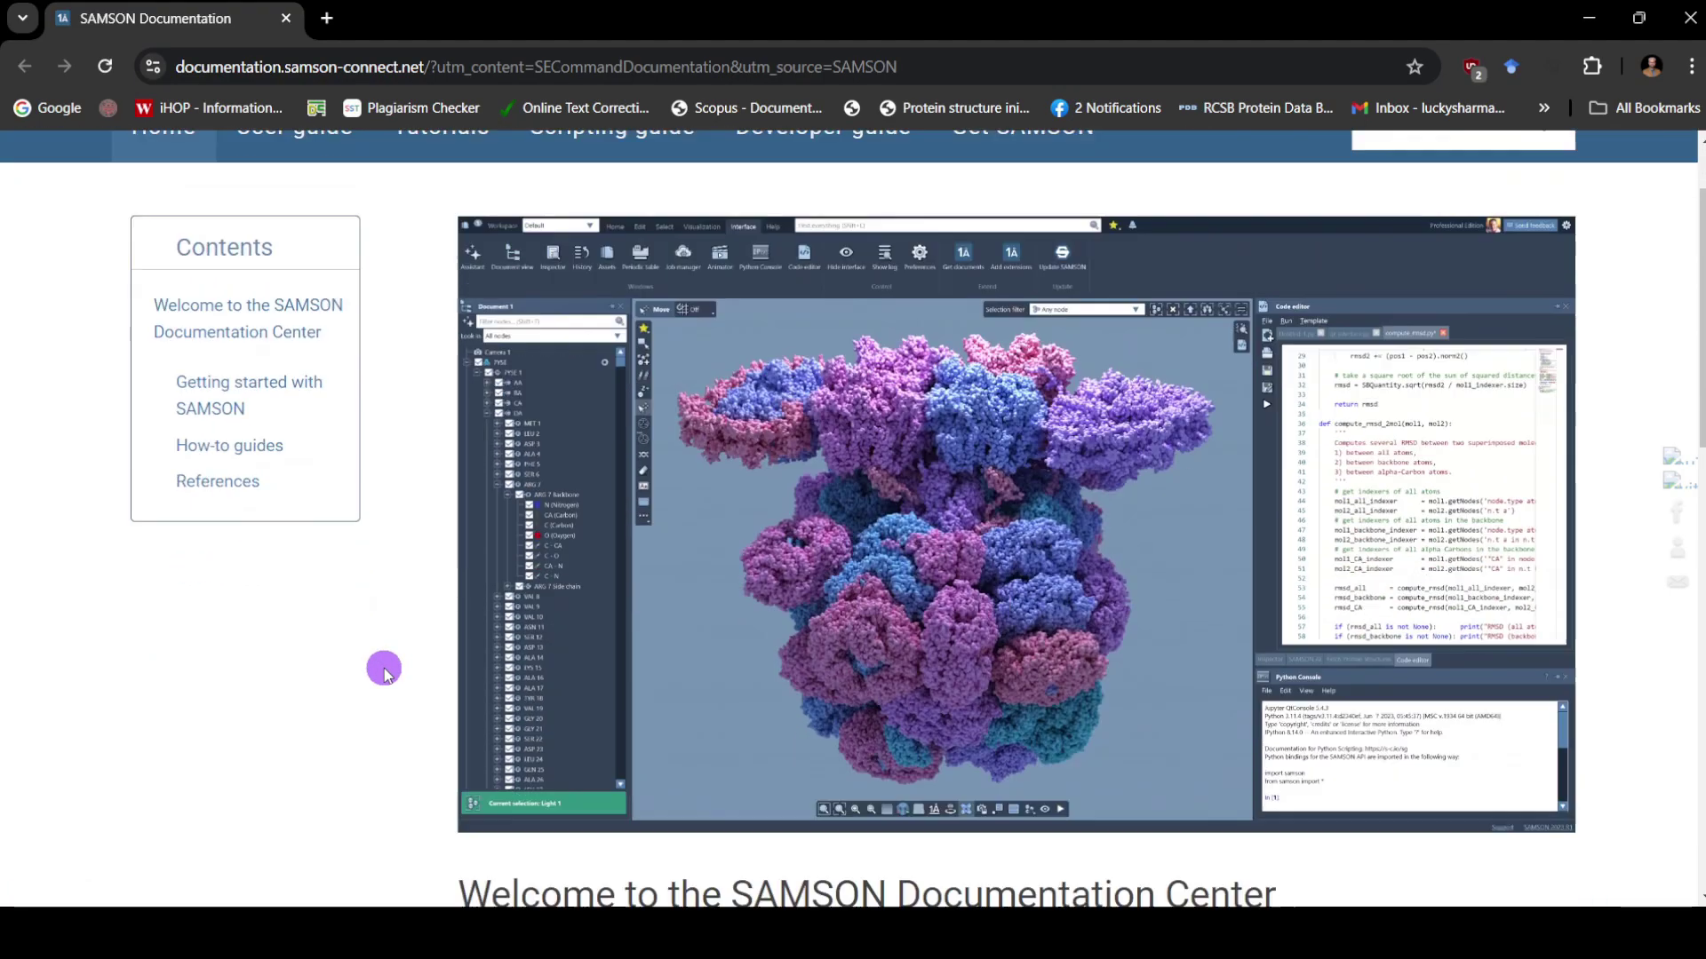
{"action": "scroll", "coordinate": [380, 675], "scroll_direction": "up", "scroll_amount": 5}
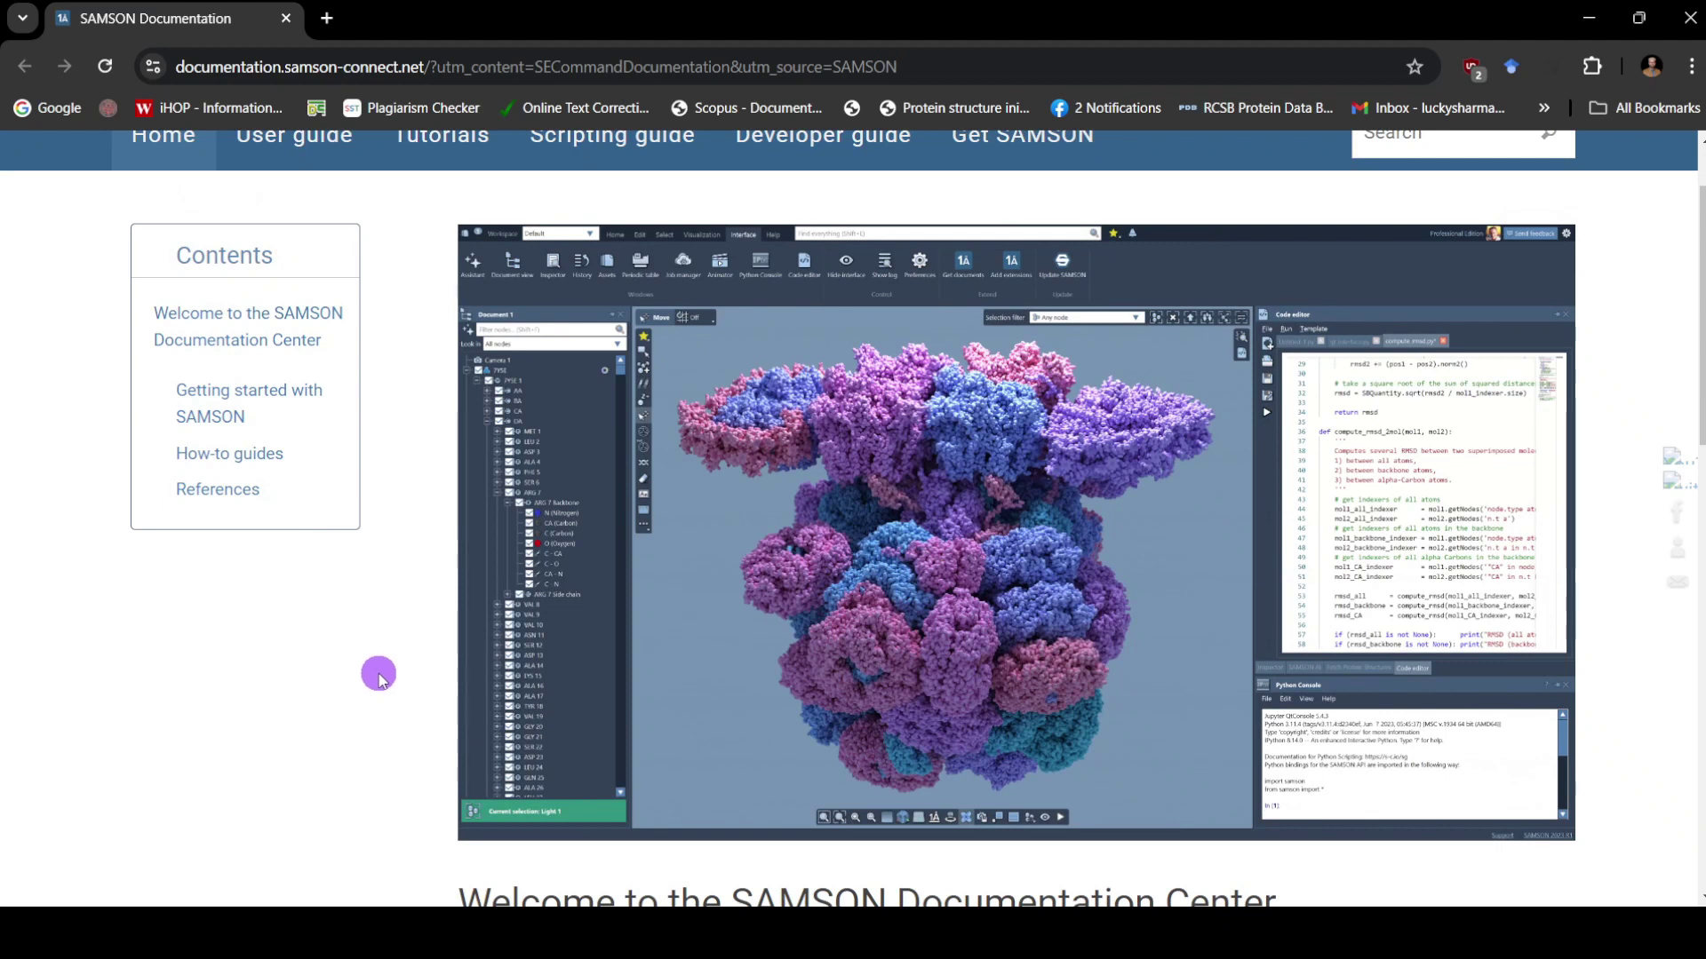
{"action": "scroll", "coordinate": [378, 677], "scroll_direction": "up", "scroll_amount": 1}
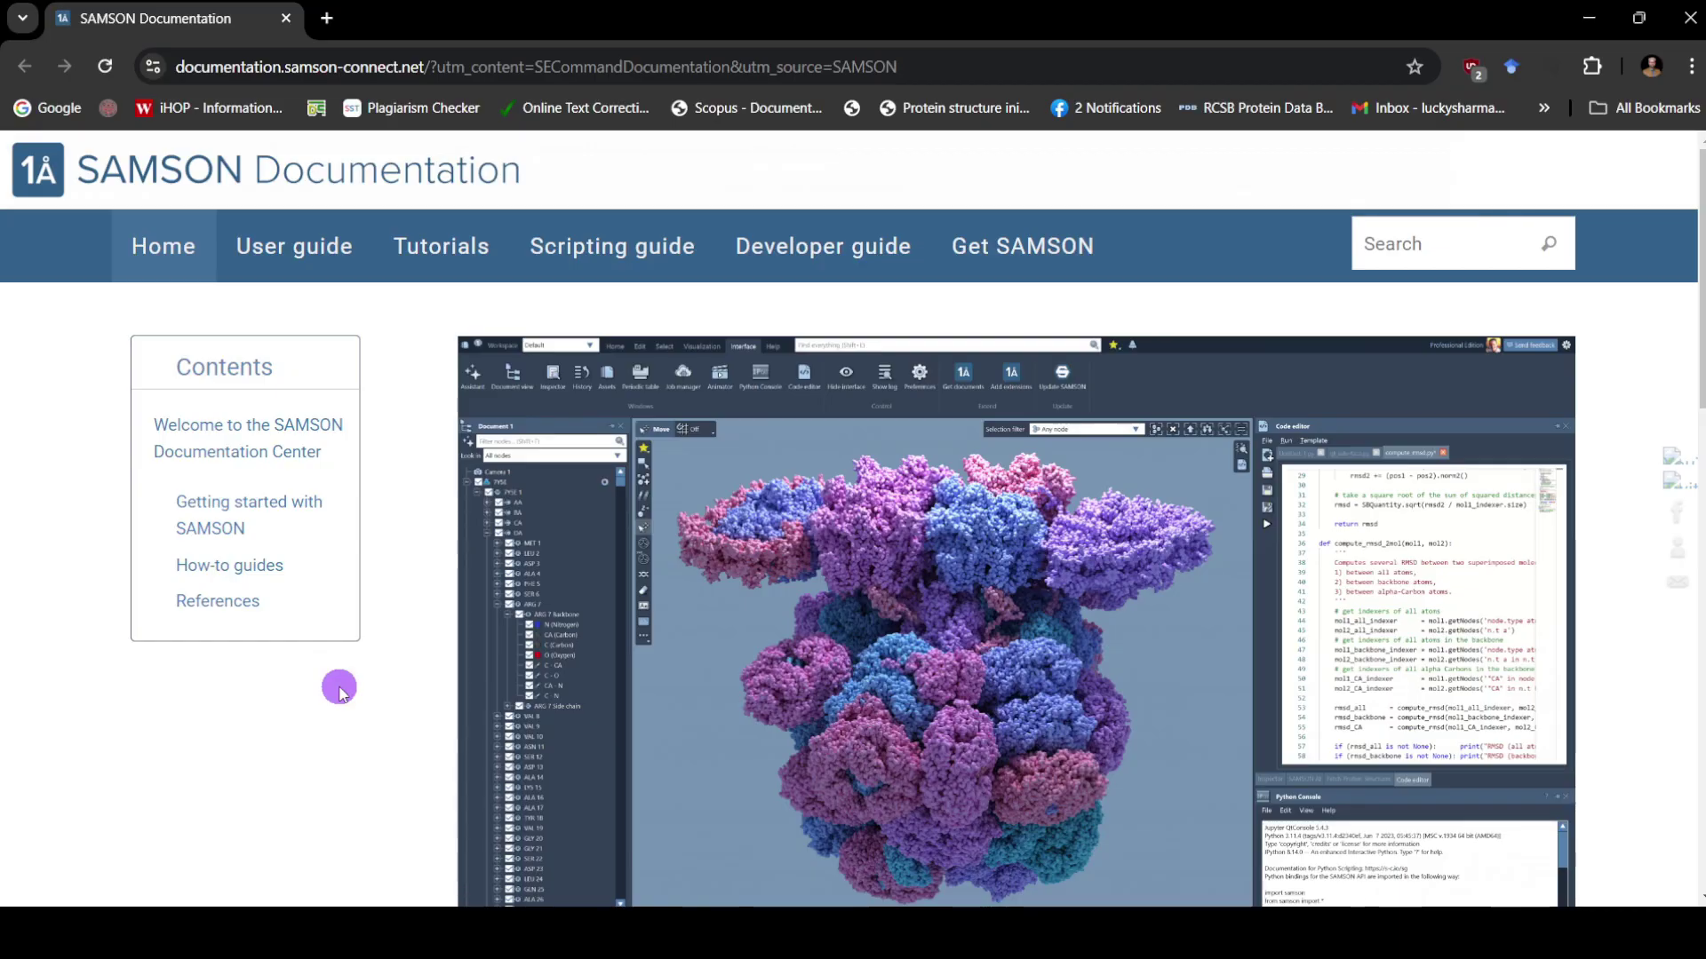
{"action": "left_click", "coordinate": [271, 257]}
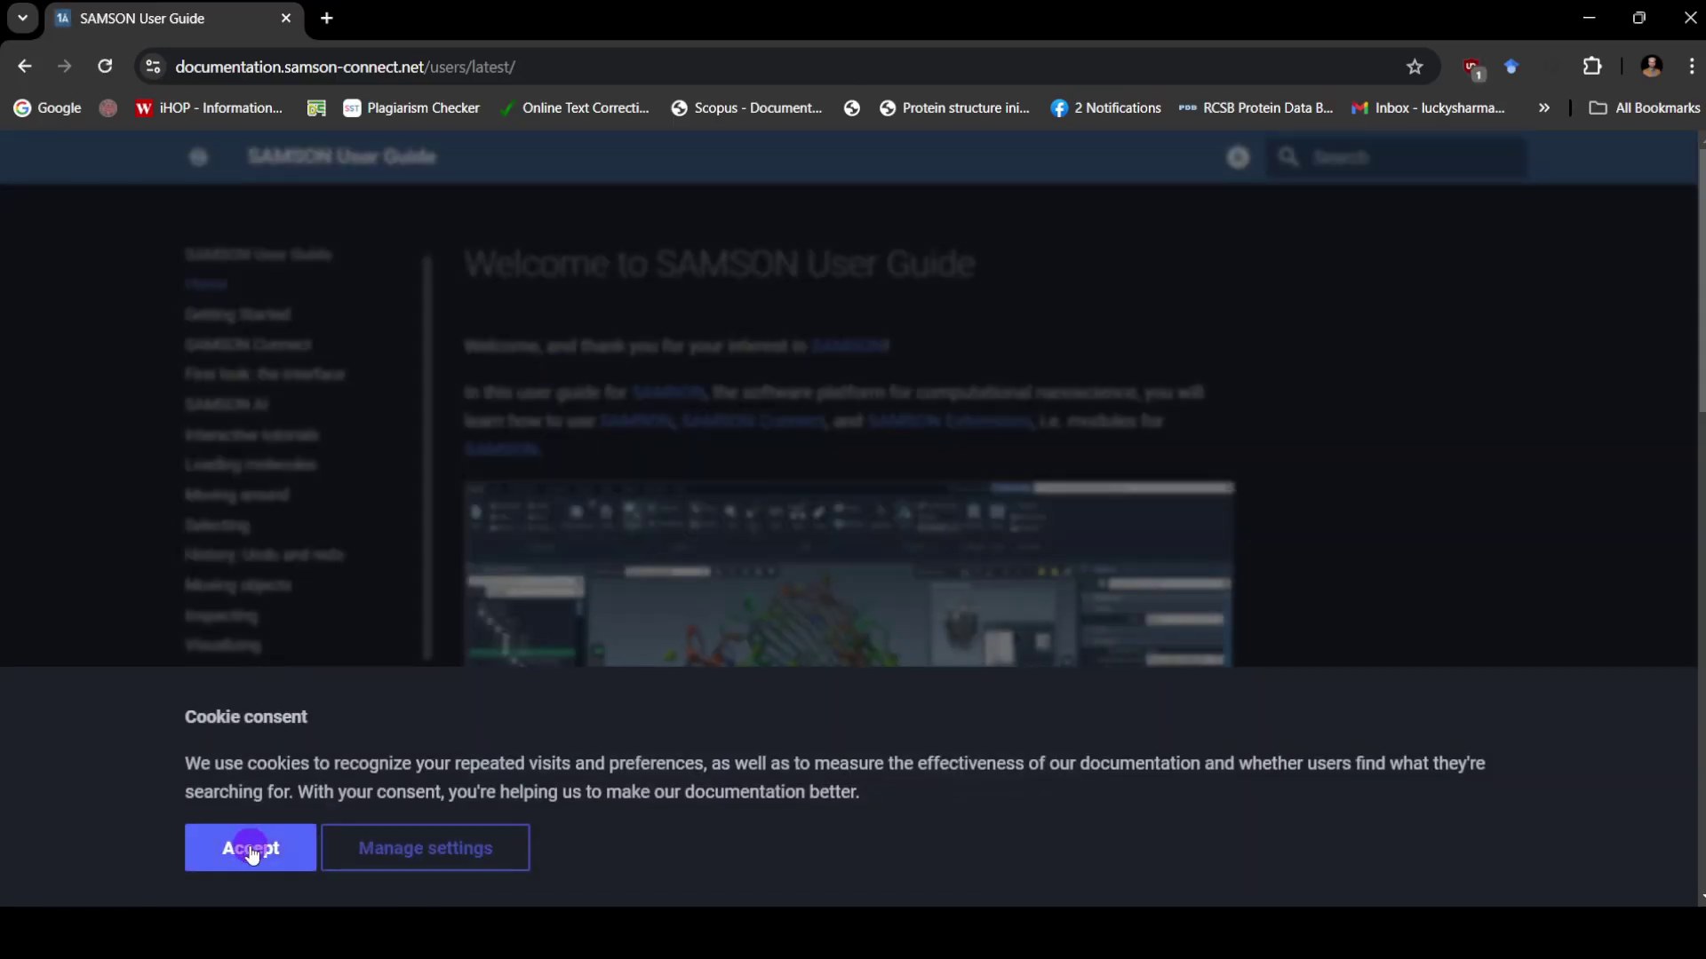
{"action": "left_click", "coordinate": [252, 852]}
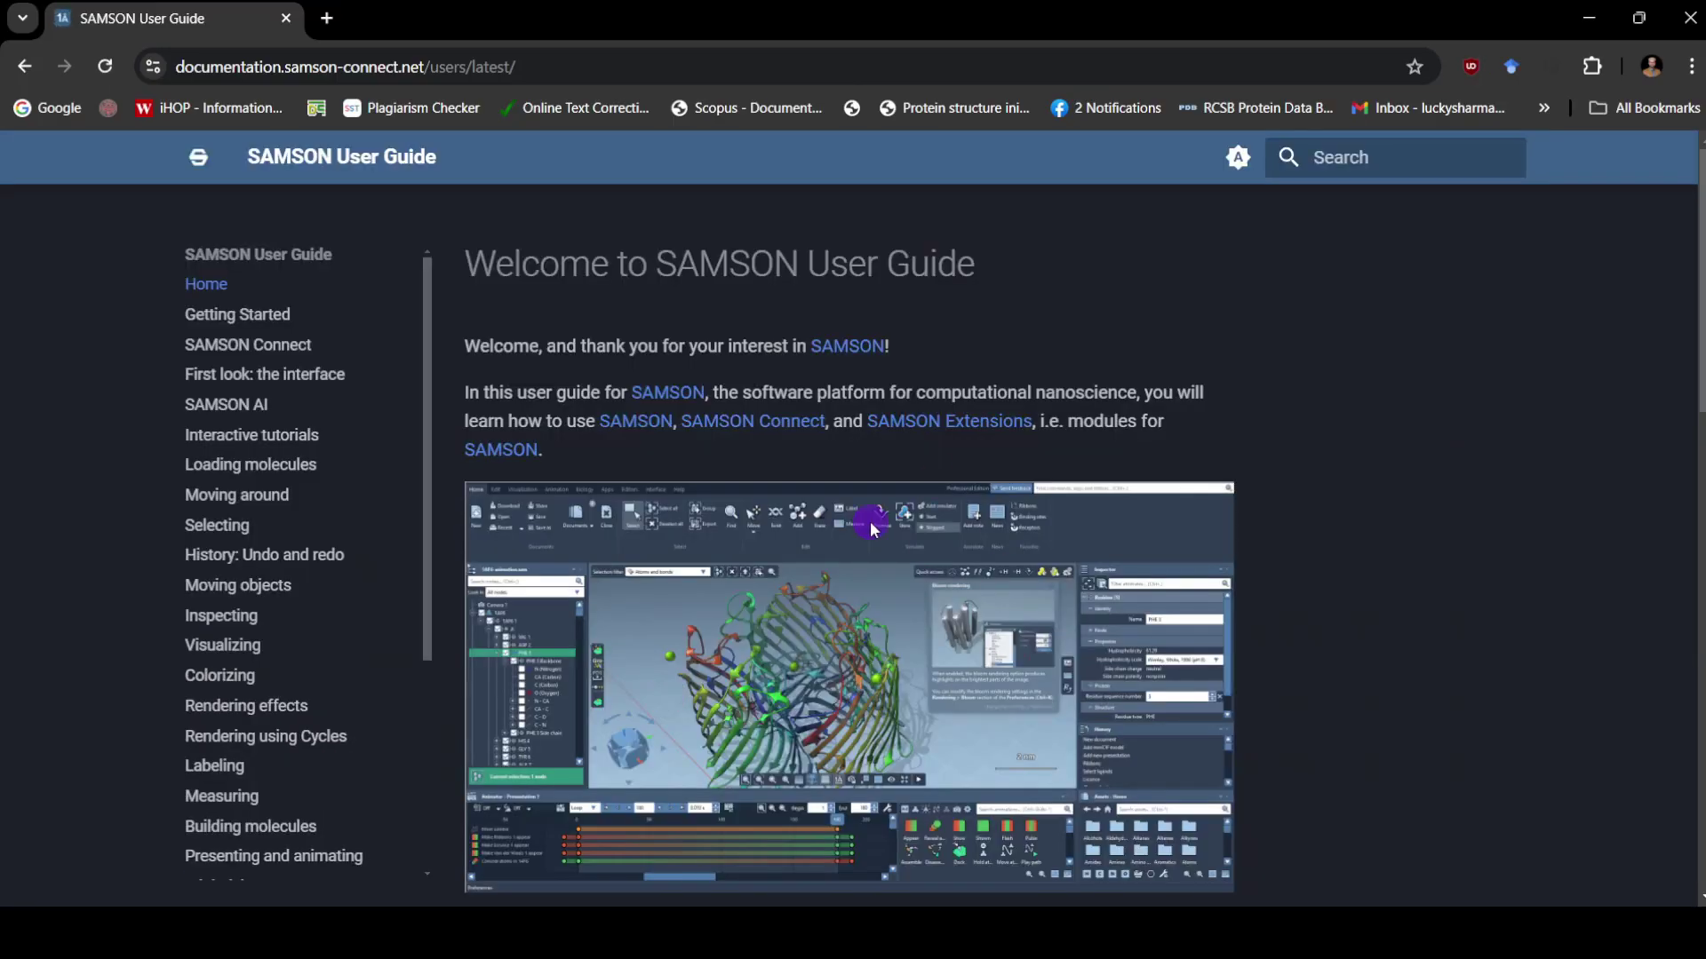
{"action": "scroll", "coordinate": [343, 530], "scroll_direction": "down", "scroll_amount": 10}
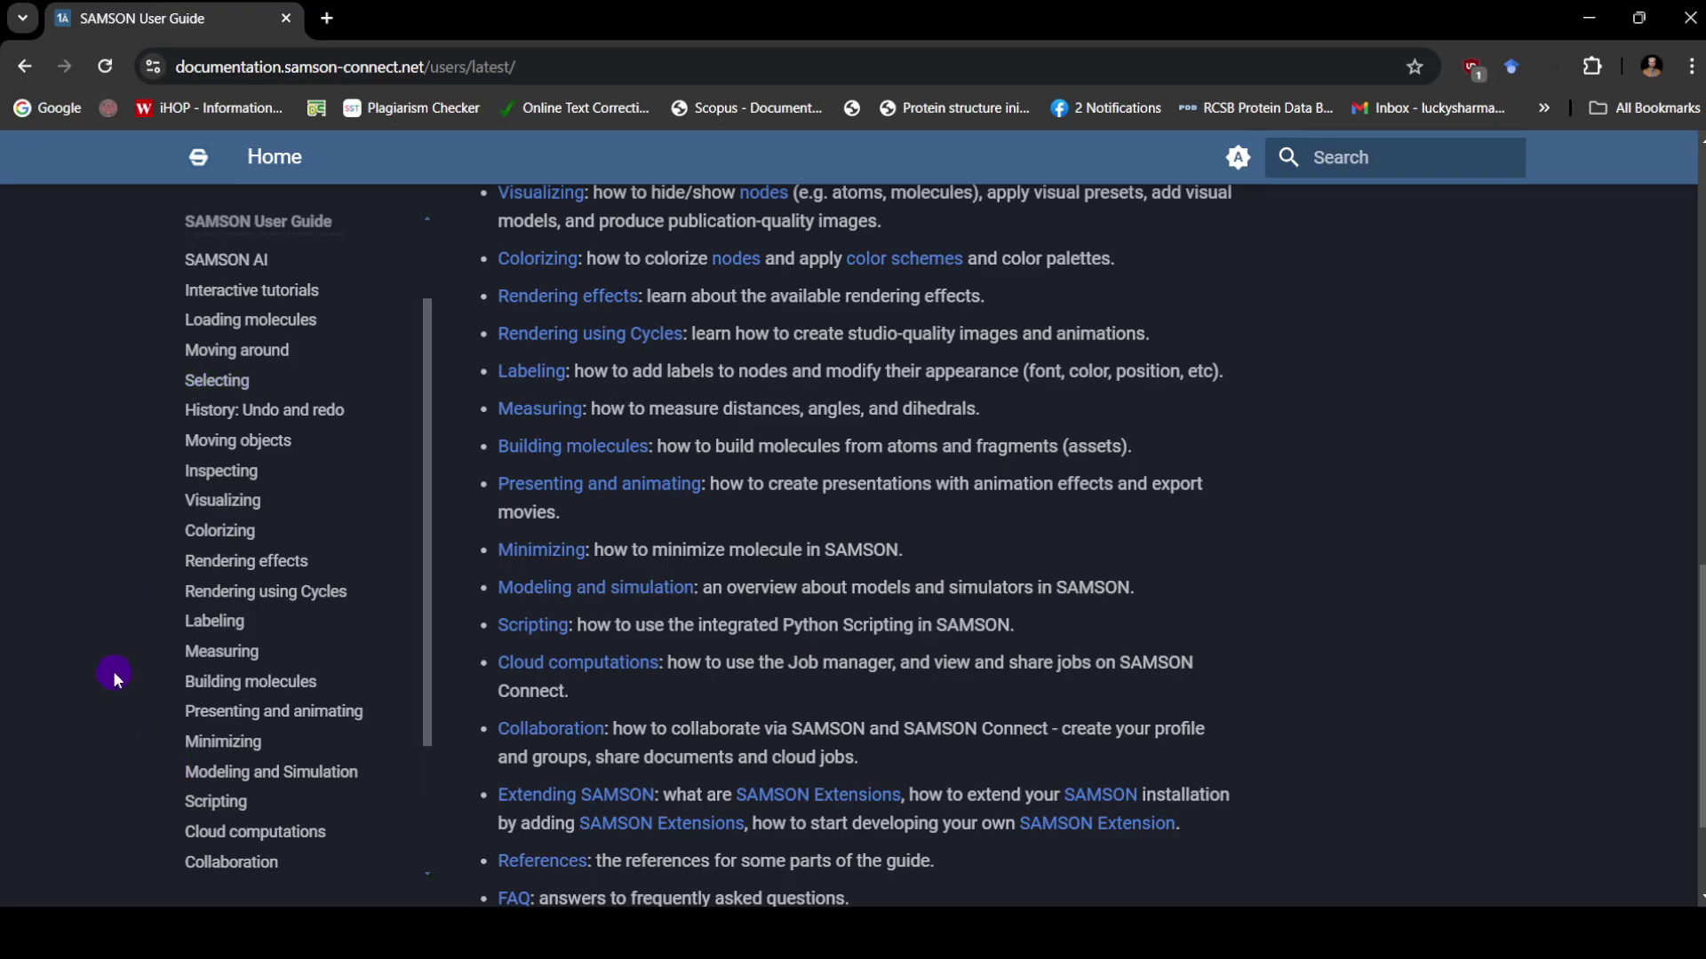
{"action": "scroll", "coordinate": [114, 670], "scroll_direction": "up", "scroll_amount": 5}
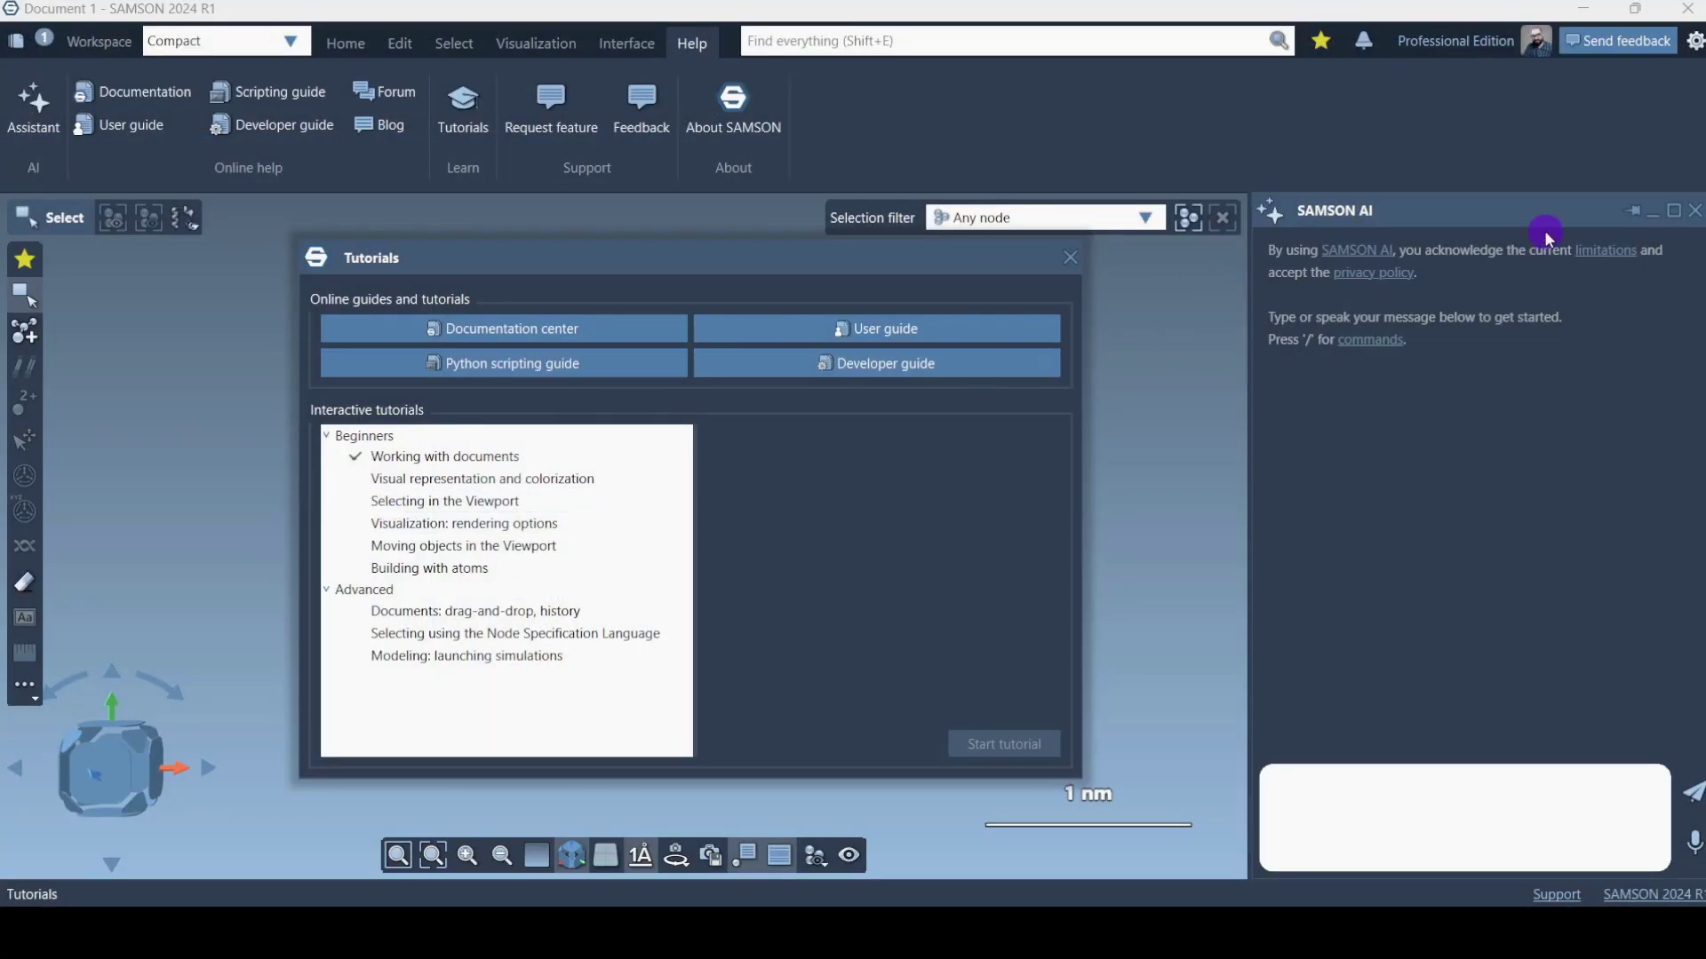
Close the Tutorials window and AI assistant, then start the 'Working with documents' tutorial from Help > Tutorials.
{"action": "left_click", "coordinate": [1692, 216]}
{"action": "key", "text": "Escape"}
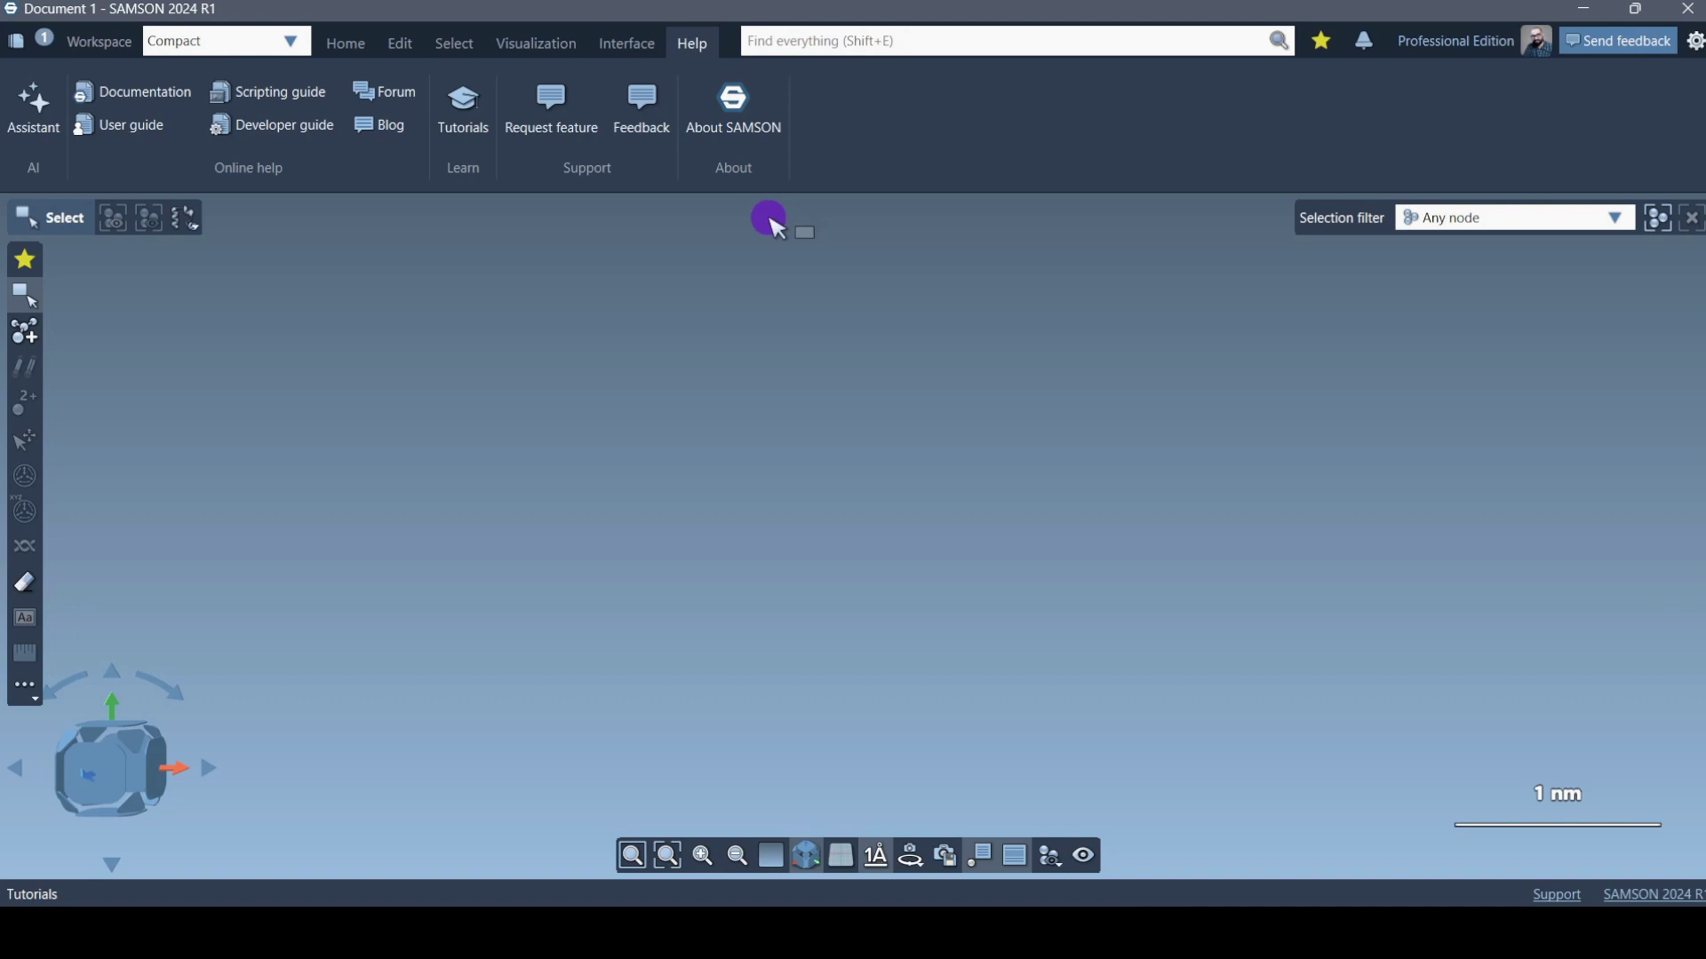
{"action": "left_click", "coordinate": [463, 101]}
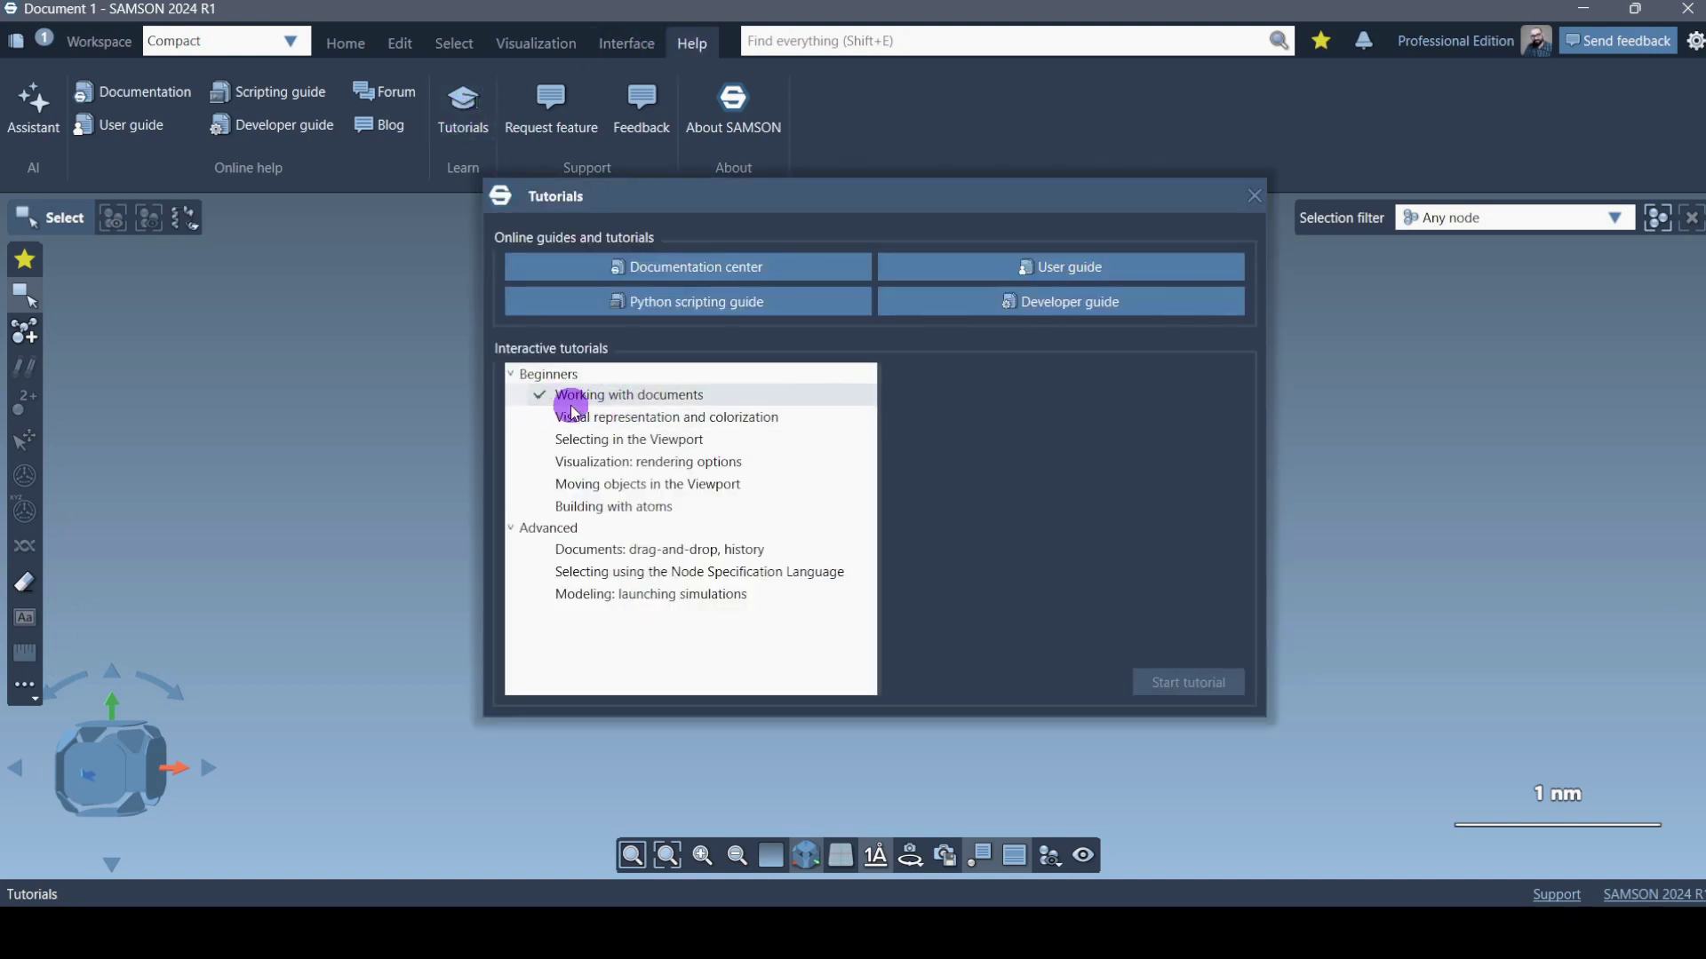
{"action": "left_click", "coordinate": [637, 402]}
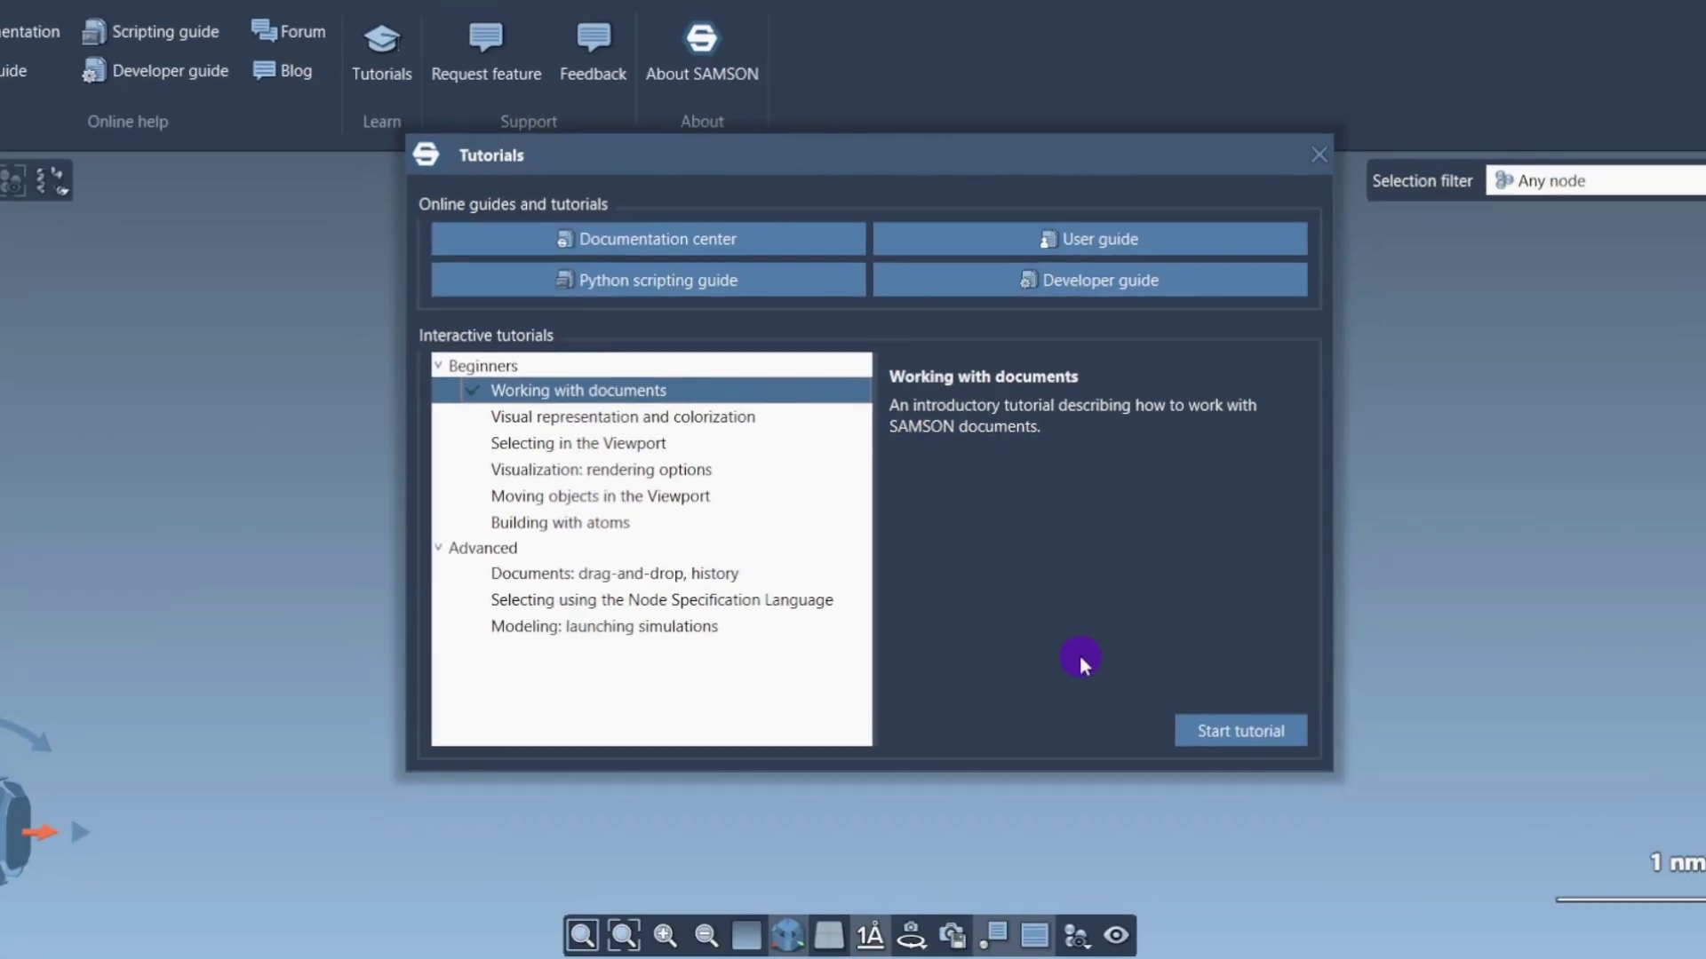
{"action": "left_click", "coordinate": [1277, 768]}
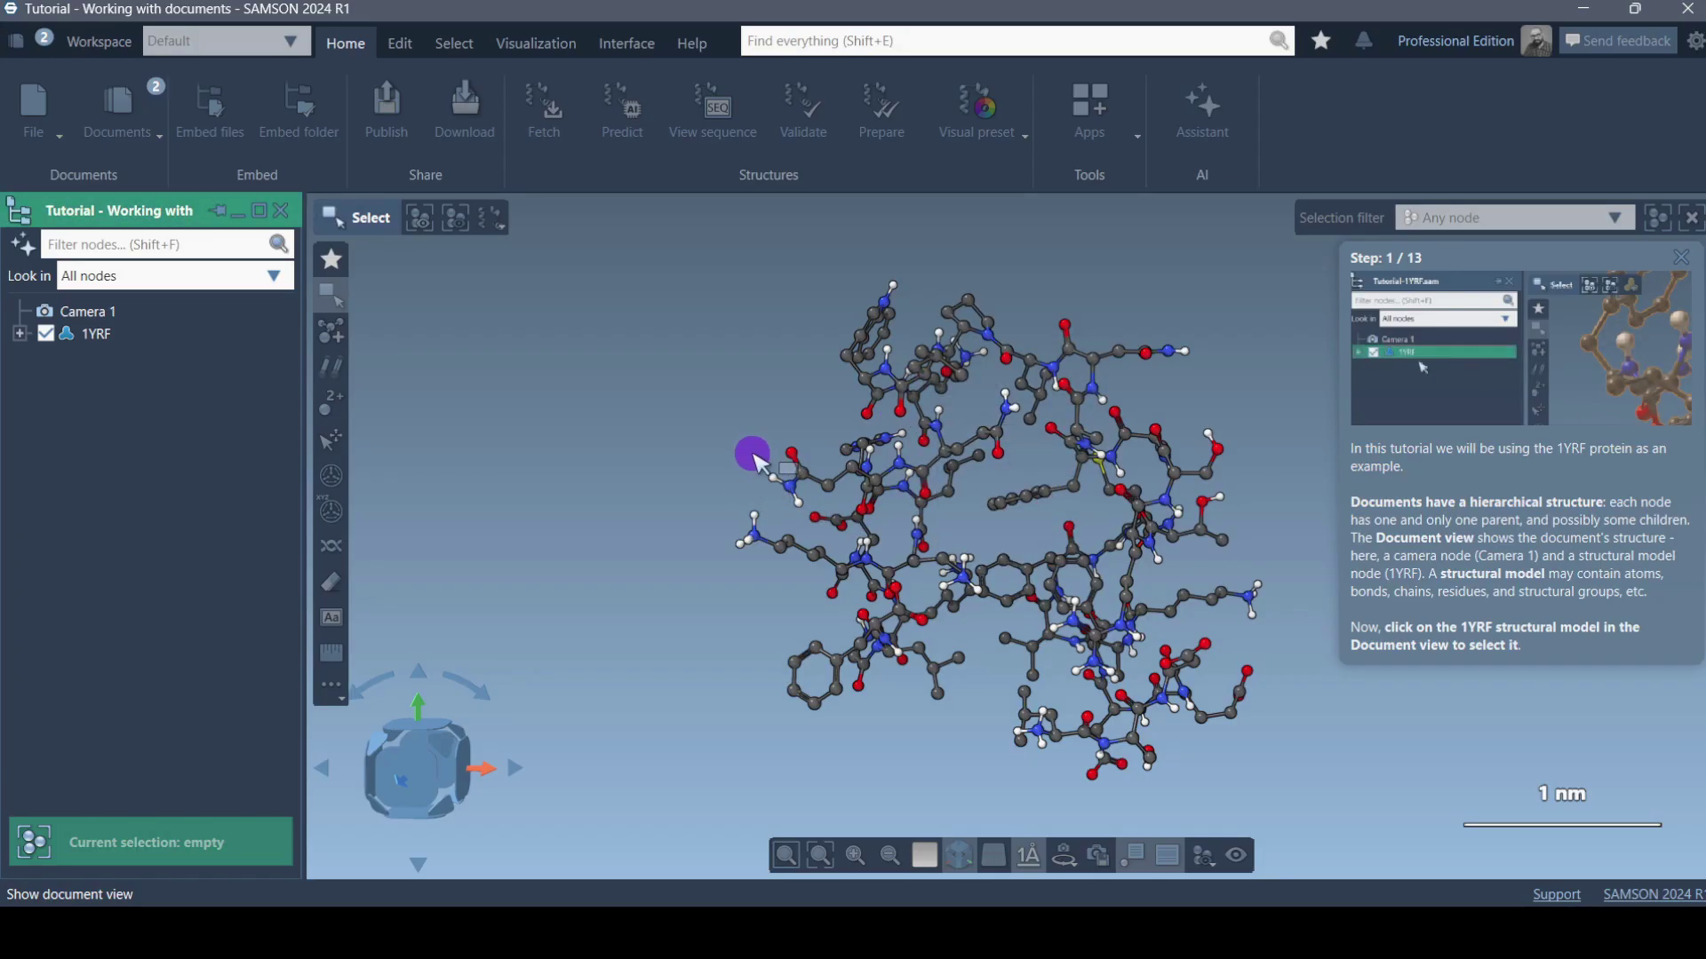
Rotate and zoom around the protein, then select the 1YRF structural model in the Document view.
{"action": "middle_click_drag", "start_coordinate": [750, 457], "coordinate": [1155, 477]}
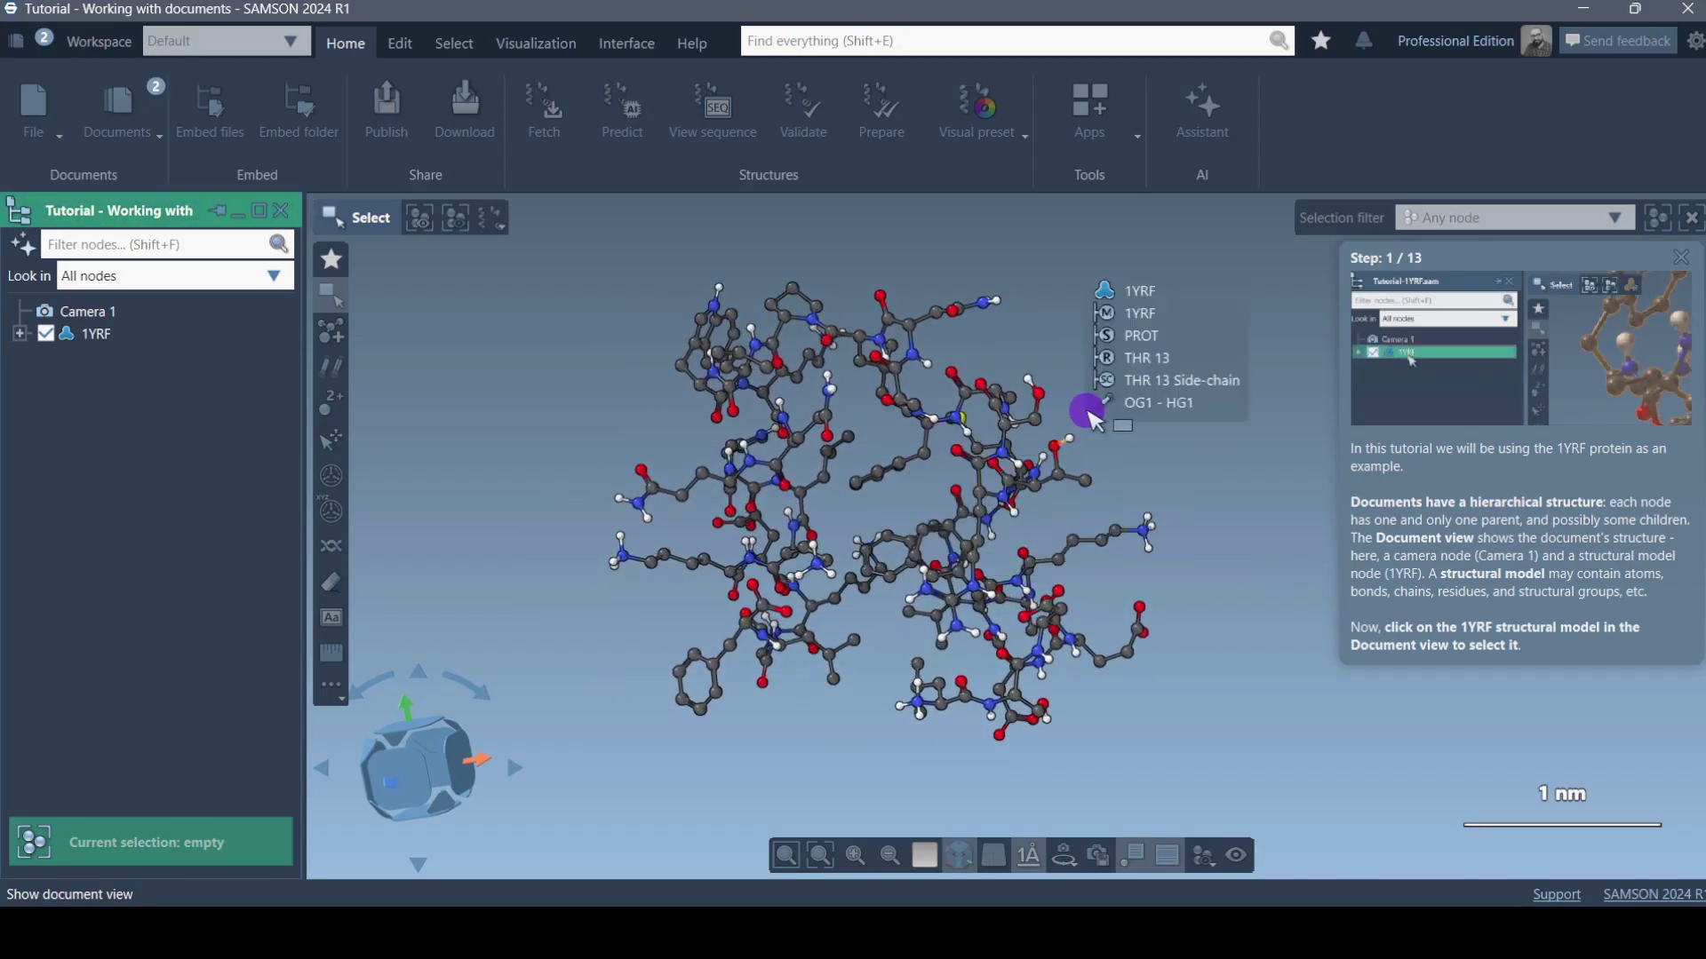
{"action": "mouse_move", "coordinate": [1099, 487]}
{"action": "middle_mouse_down"}
{"action": "mouse_move", "coordinate": [795, 489]}
{"action": "mouse_move", "coordinate": [1133, 490]}
{"action": "middle_mouse_up"}
{"action": "scroll", "coordinate": [1133, 489], "scroll_direction": "up", "scroll_amount": 5}
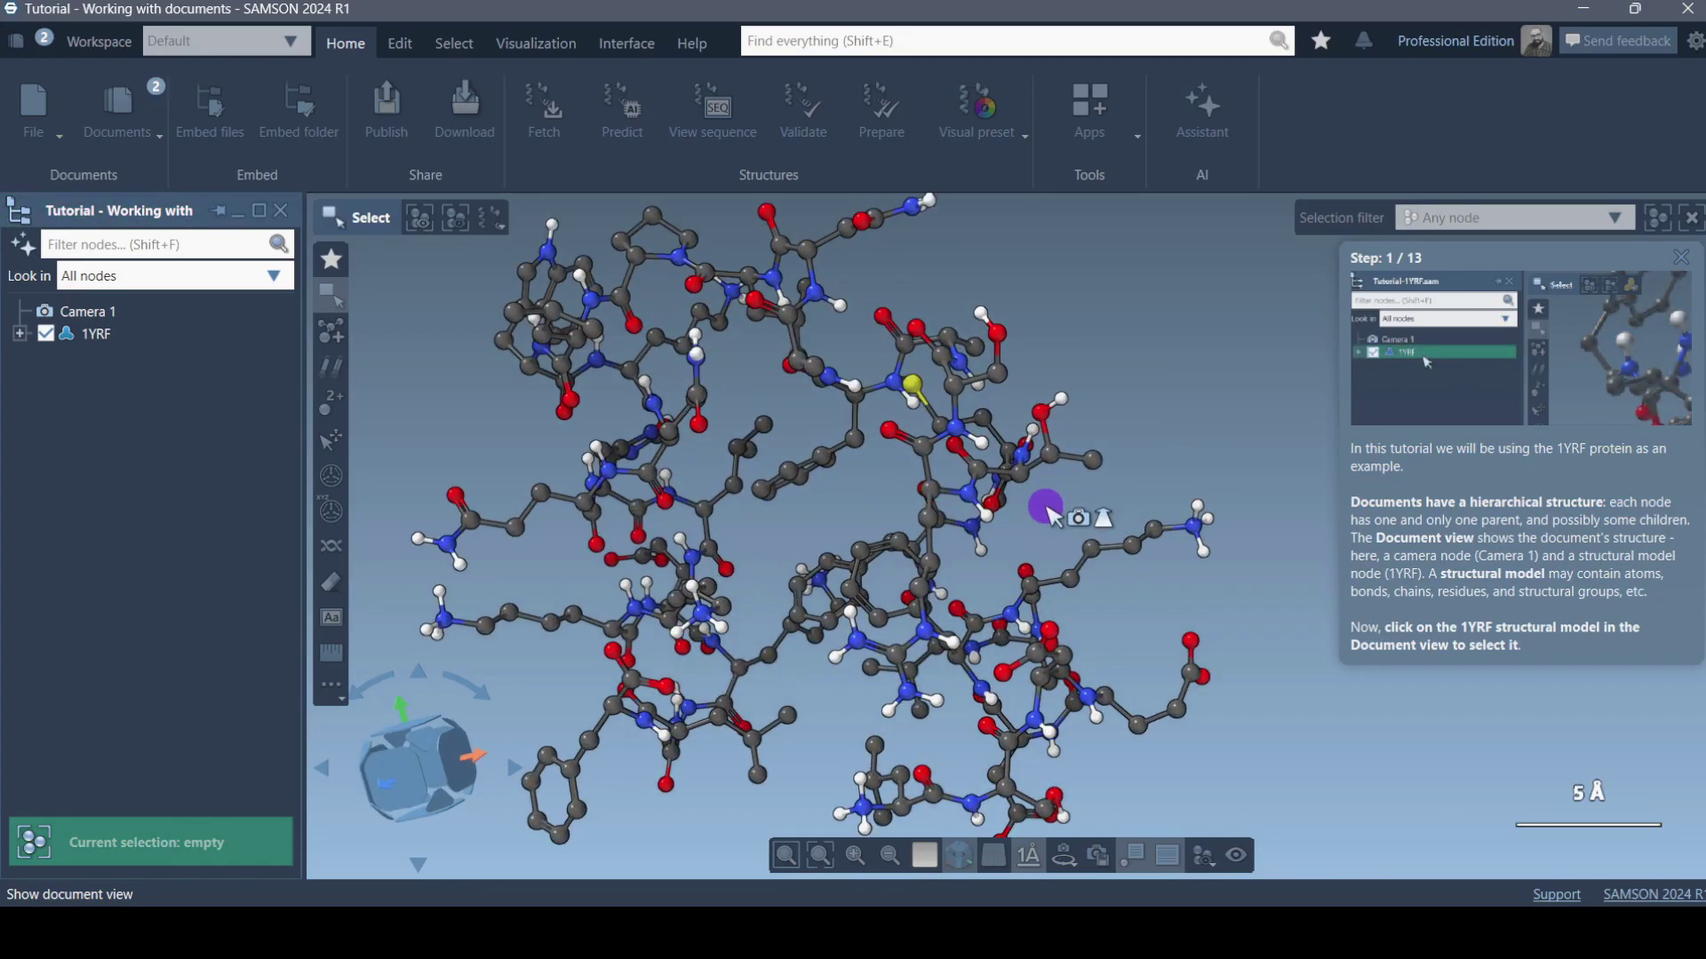
{"action": "scroll", "coordinate": [1048, 503], "scroll_direction": "down", "scroll_amount": 3}
{"action": "scroll", "coordinate": [875, 515], "scroll_direction": "down", "scroll_amount": 1}
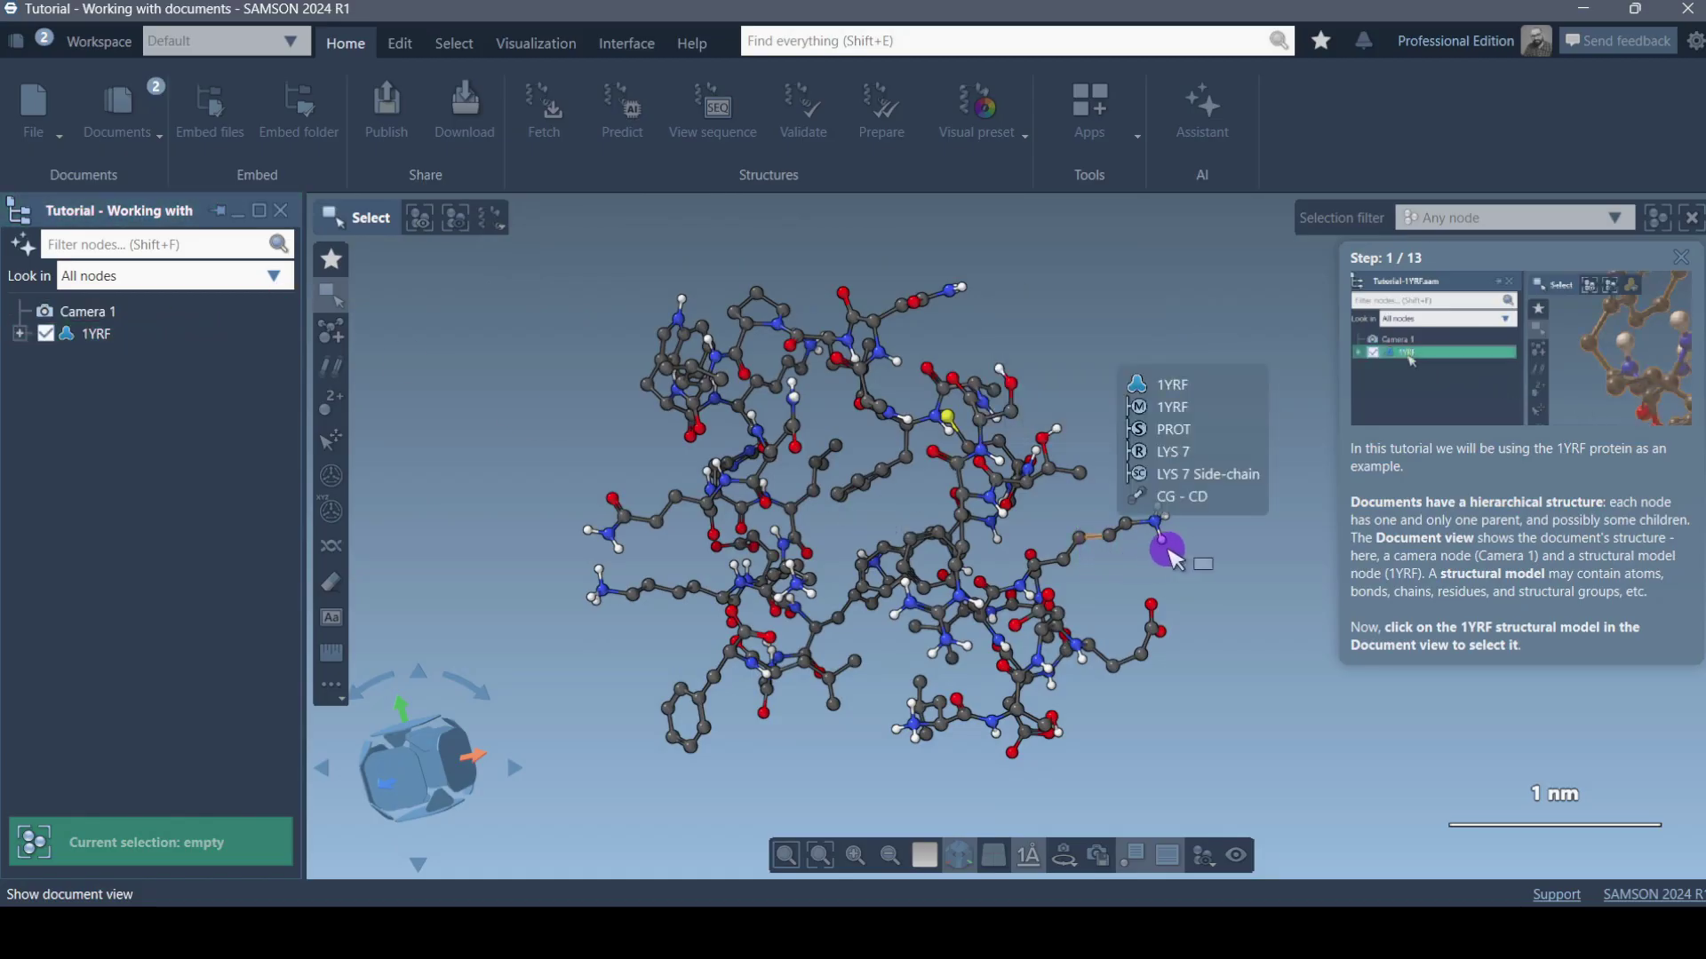
{"action": "left_click", "coordinate": [132, 344]}
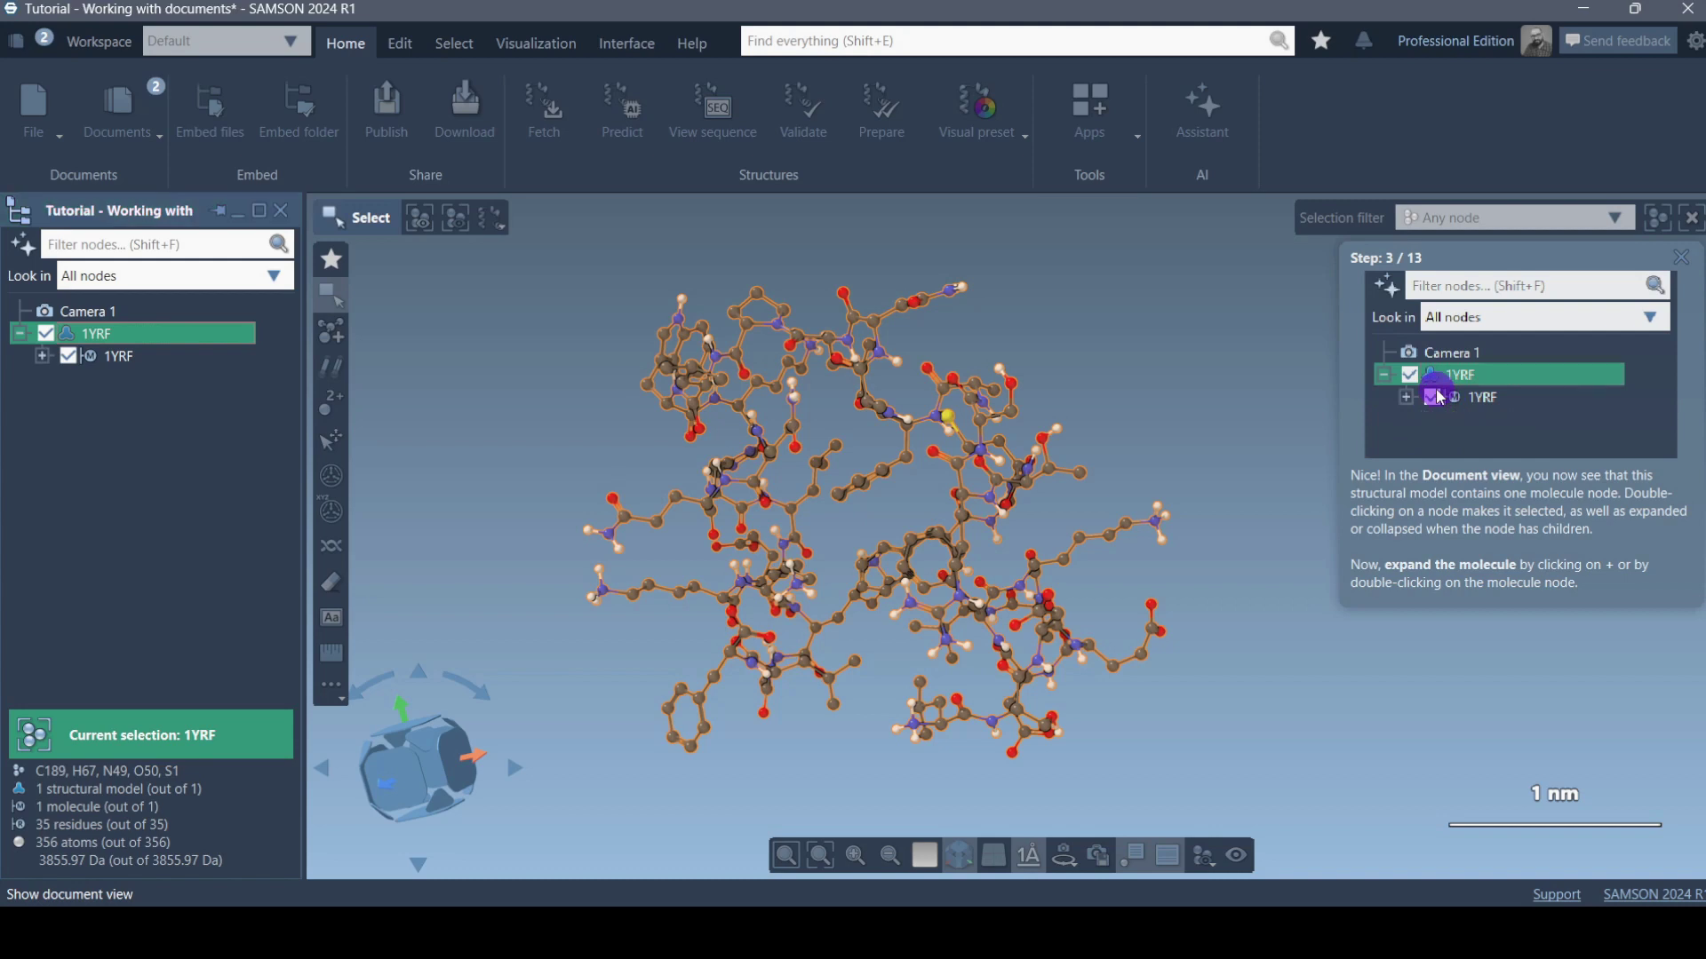
Expand the 1YRF molecule node and its PROT segment to list residues LEU 1 through SER 15.
{"action": "left_click", "coordinate": [62, 358]}
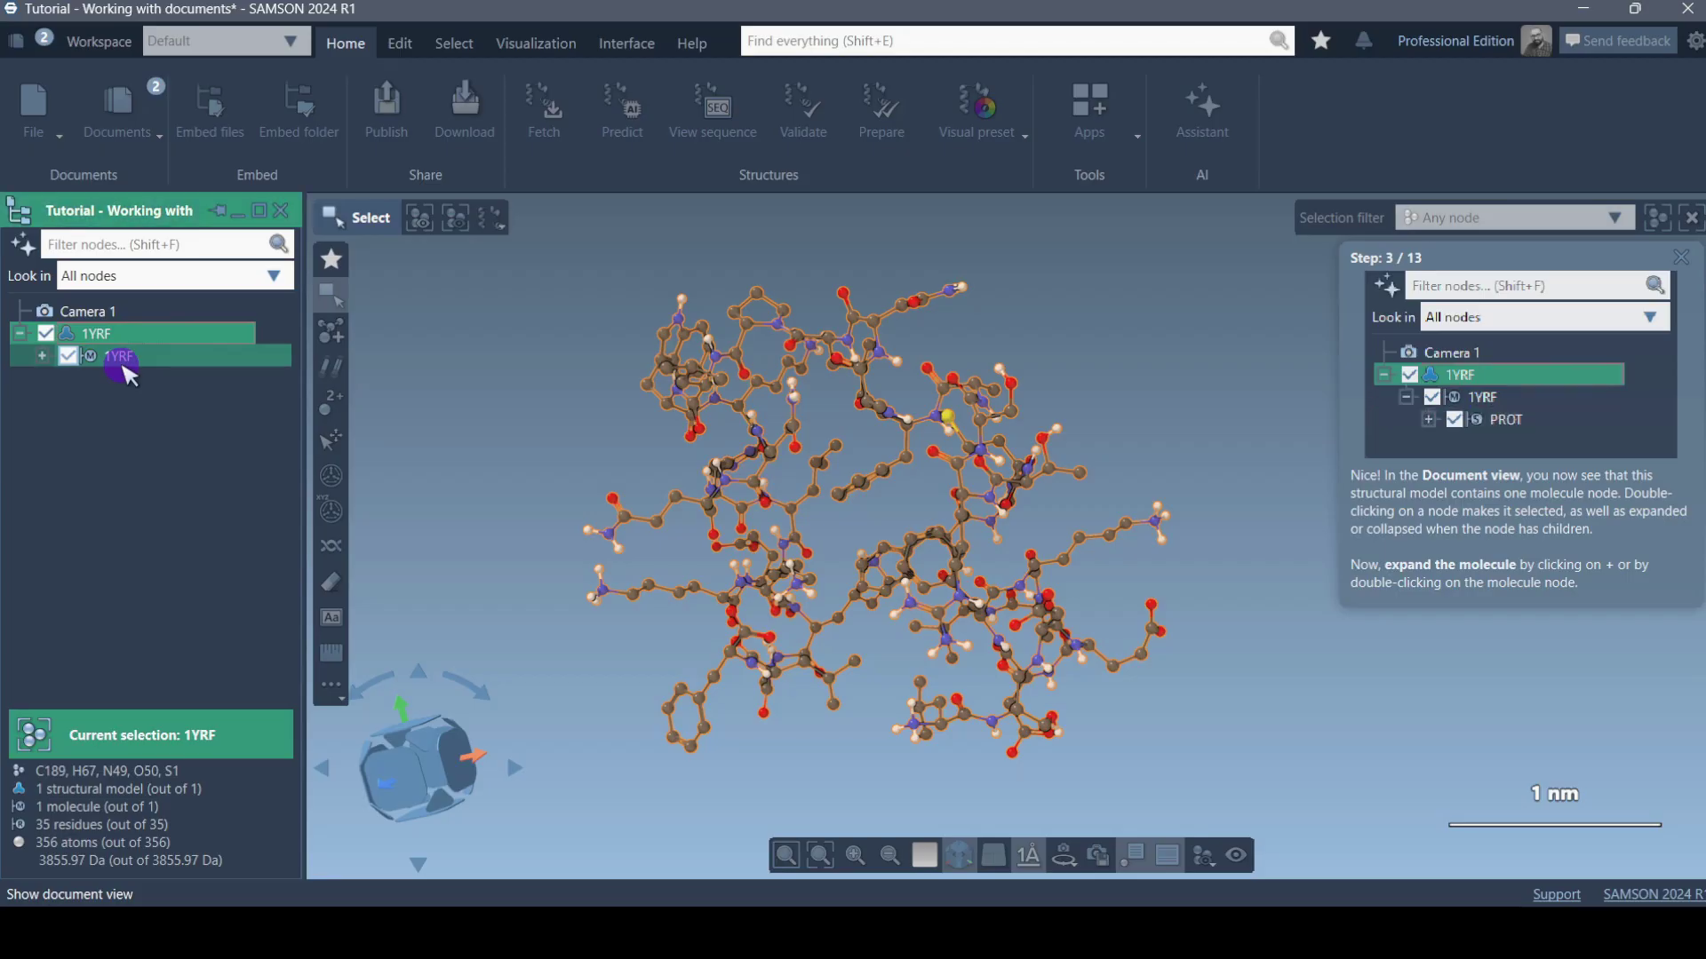
{"action": "left_click", "coordinate": [57, 364]}
{"action": "left_click", "coordinate": [45, 359]}
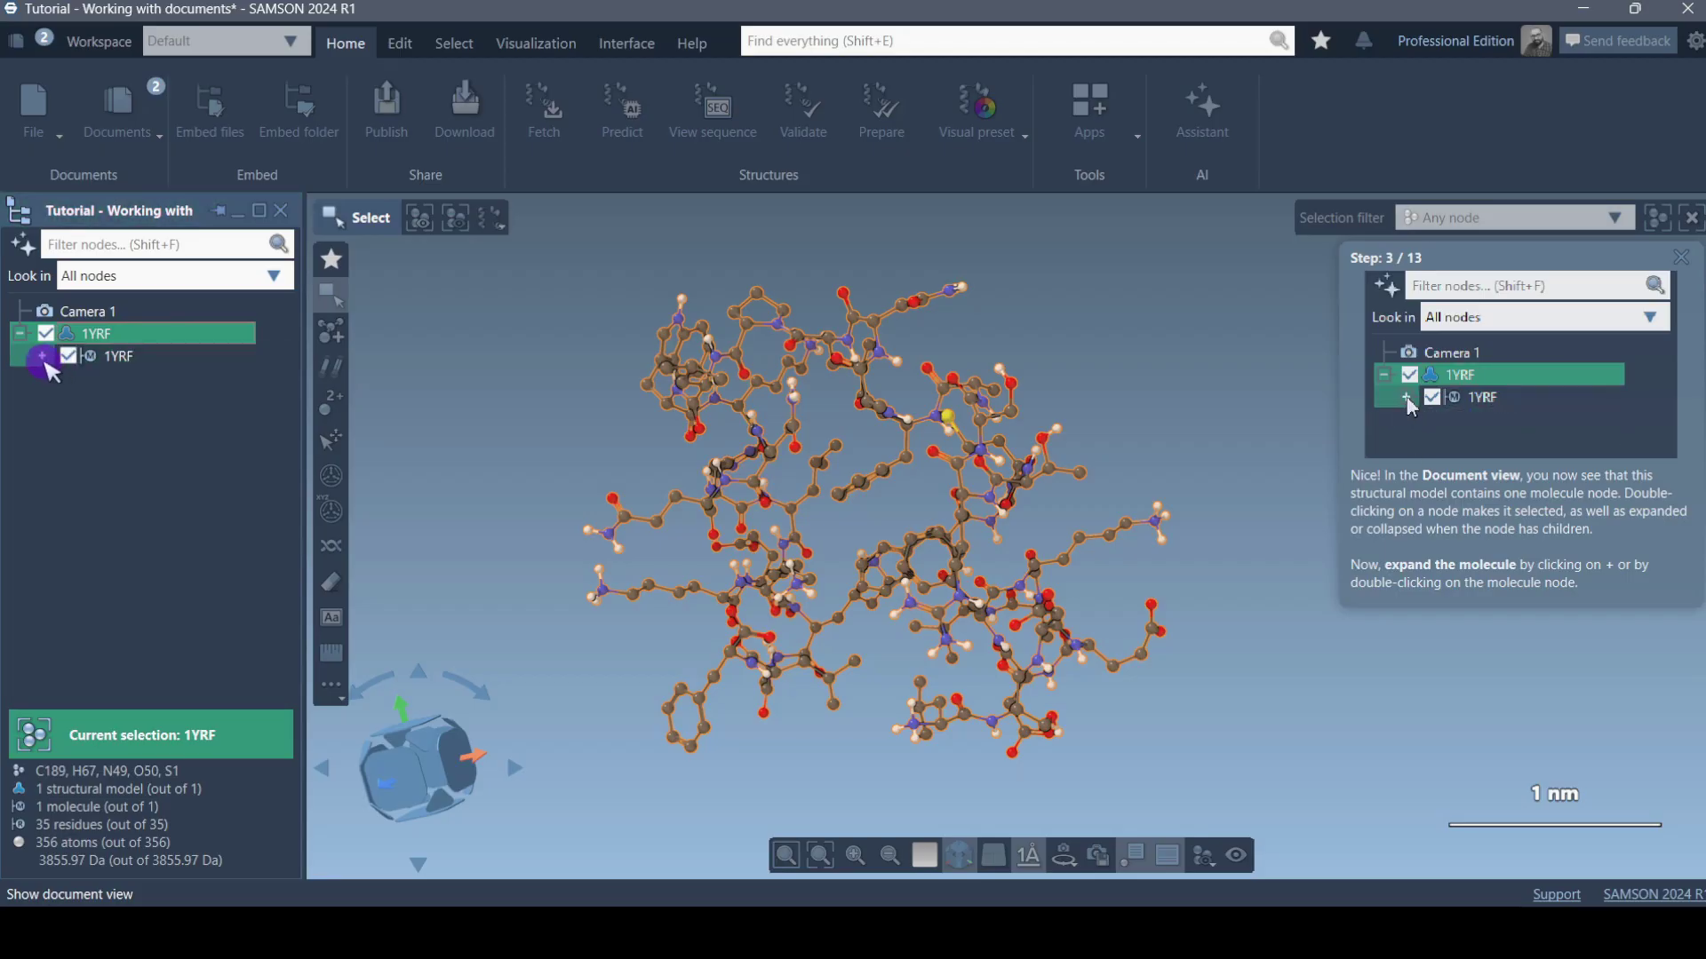
{"action": "left_click", "coordinate": [43, 358]}
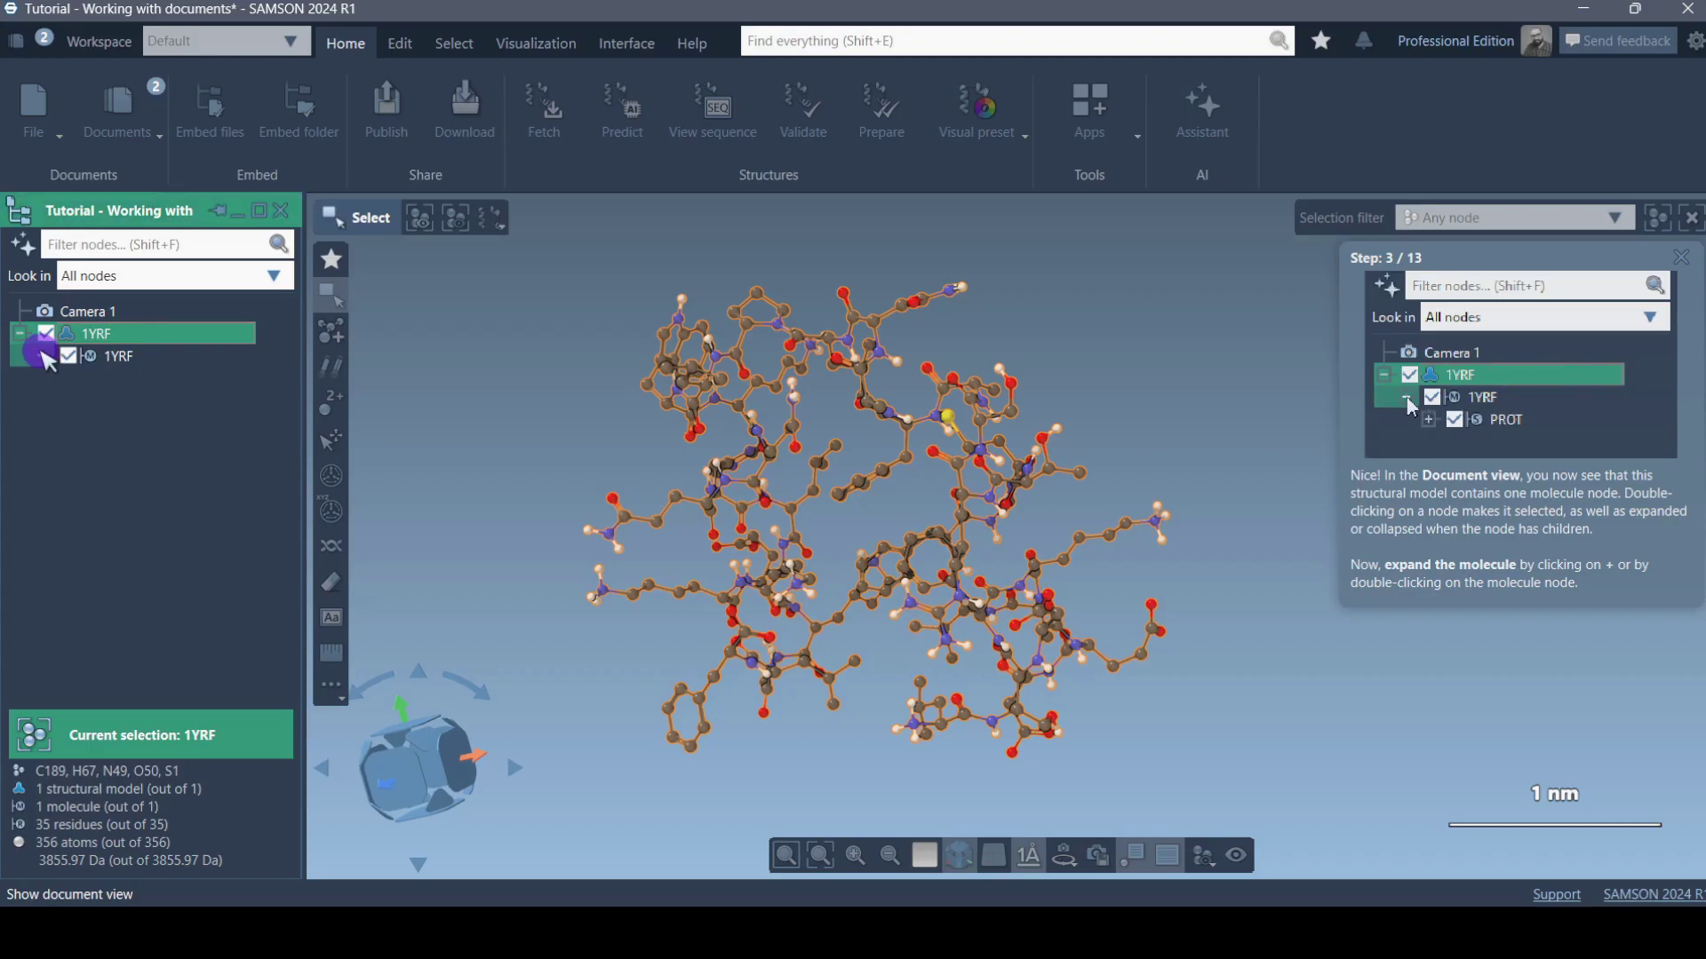
{"action": "left_click", "coordinate": [44, 358]}
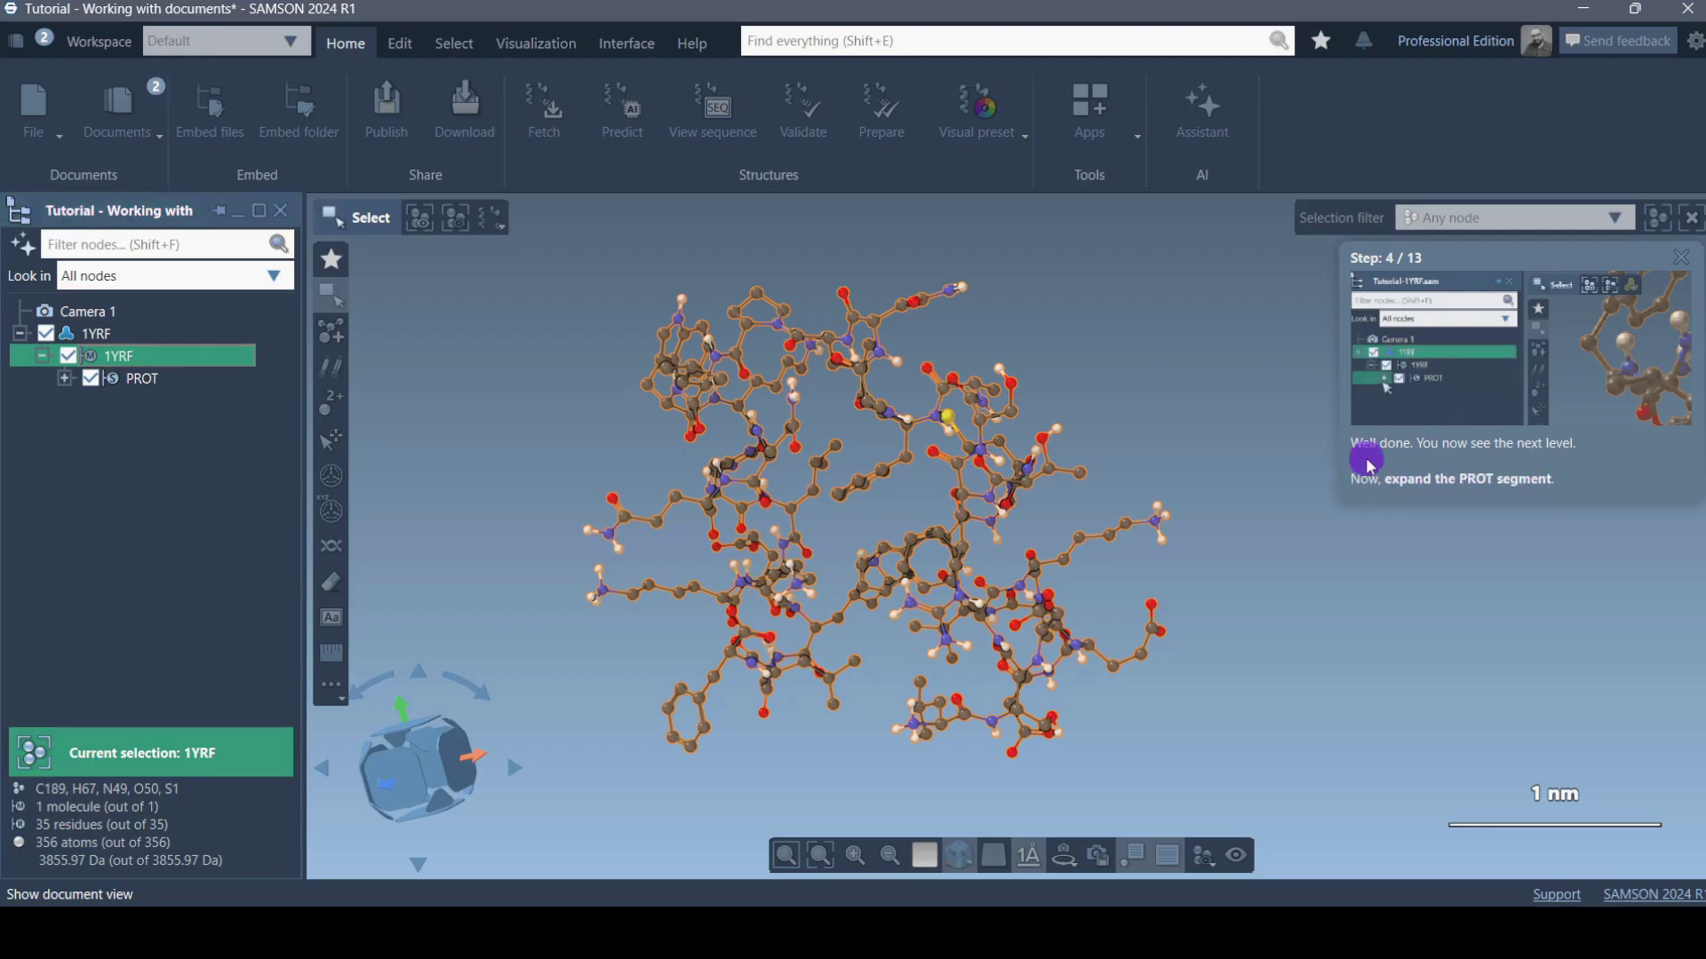
{"action": "left_click", "coordinate": [65, 380]}
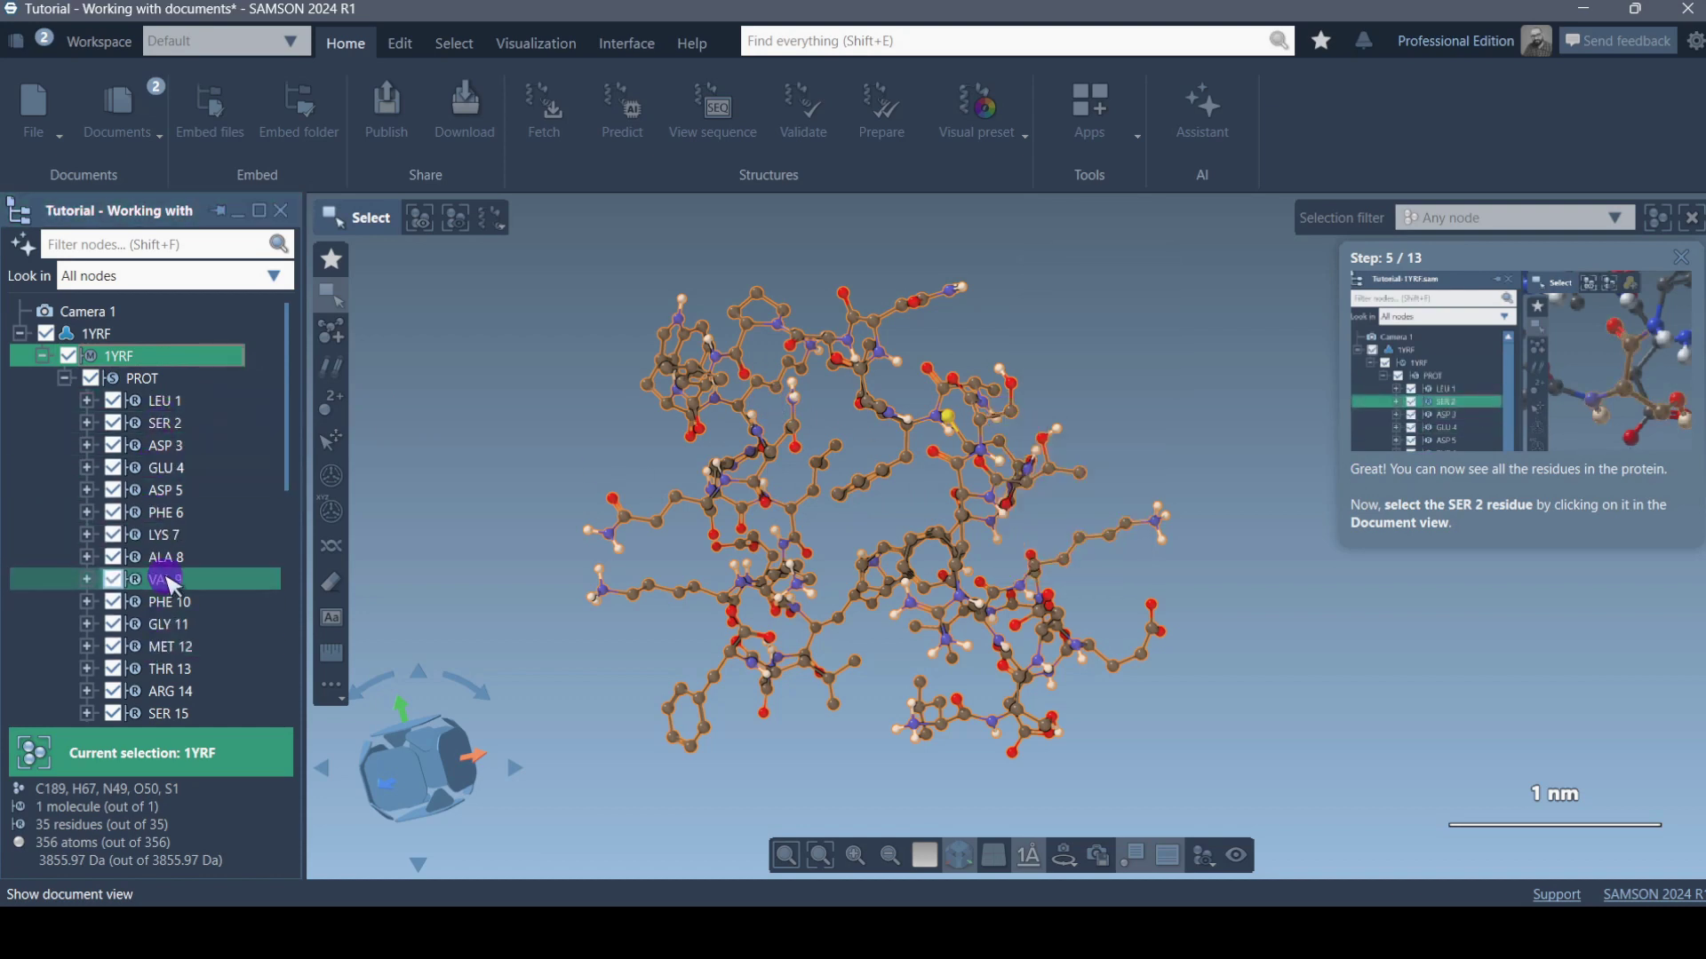
Select residue SER 2 and expand it into its backbone and side-chain nodes.
{"action": "scroll", "coordinate": [171, 573], "scroll_direction": "down", "scroll_amount": 7}
{"action": "scroll", "coordinate": [171, 580], "scroll_direction": "up", "scroll_amount": 7}
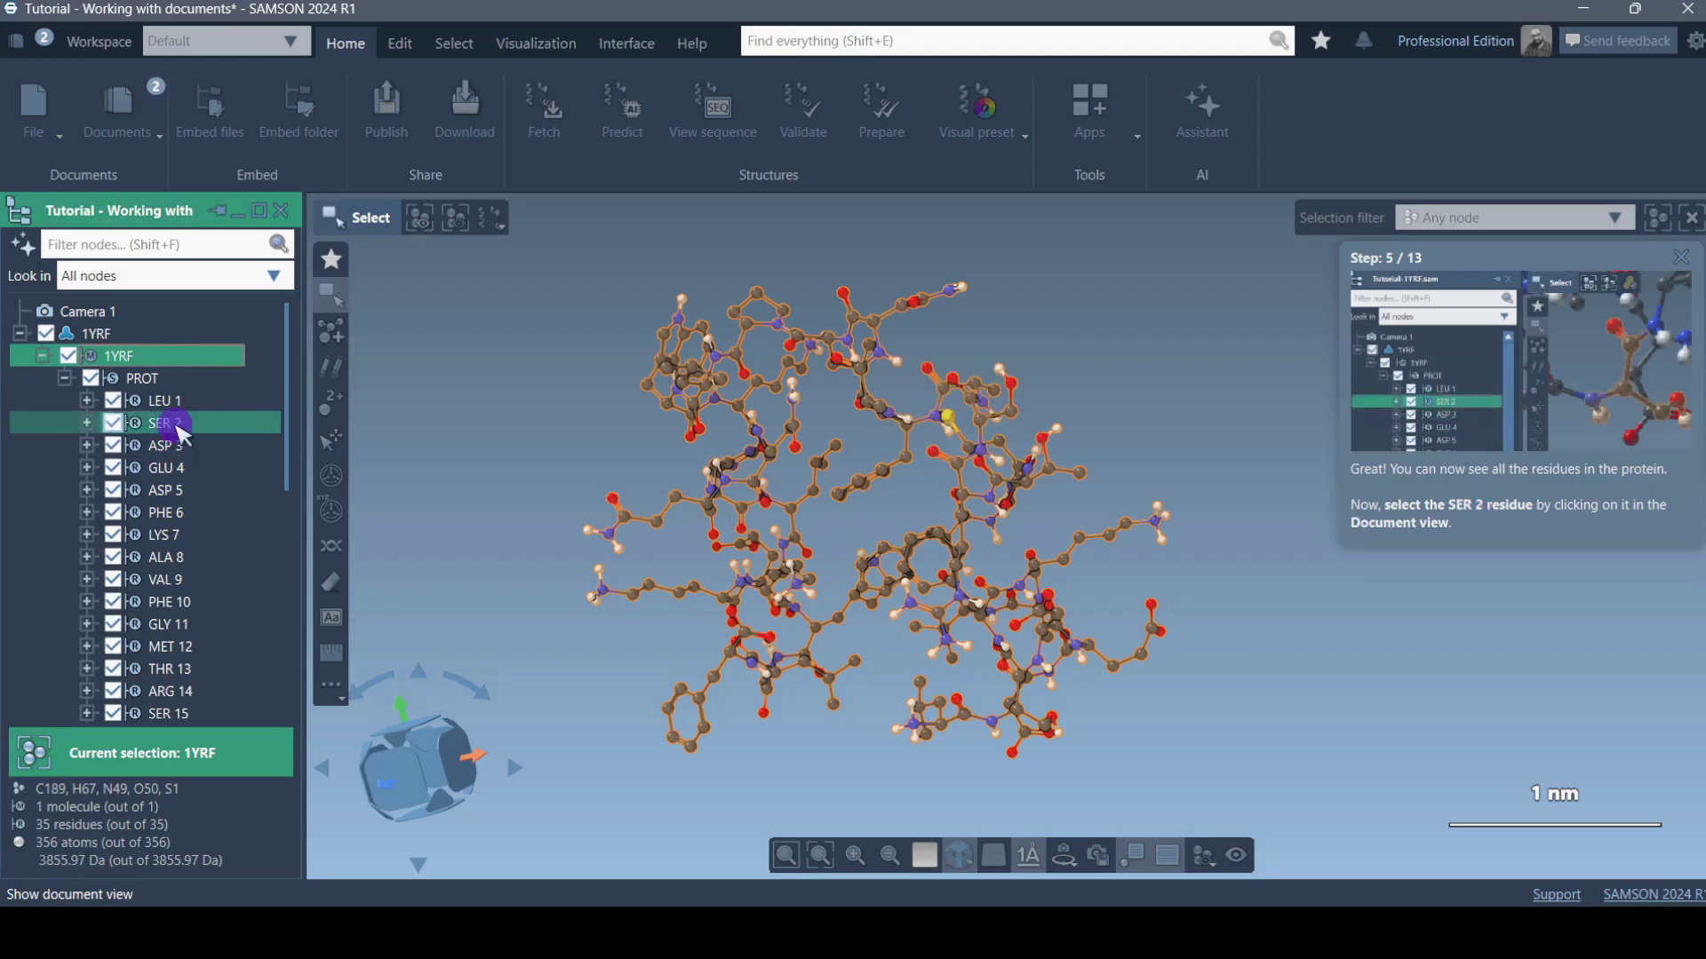
{"action": "left_click", "coordinate": [173, 424]}
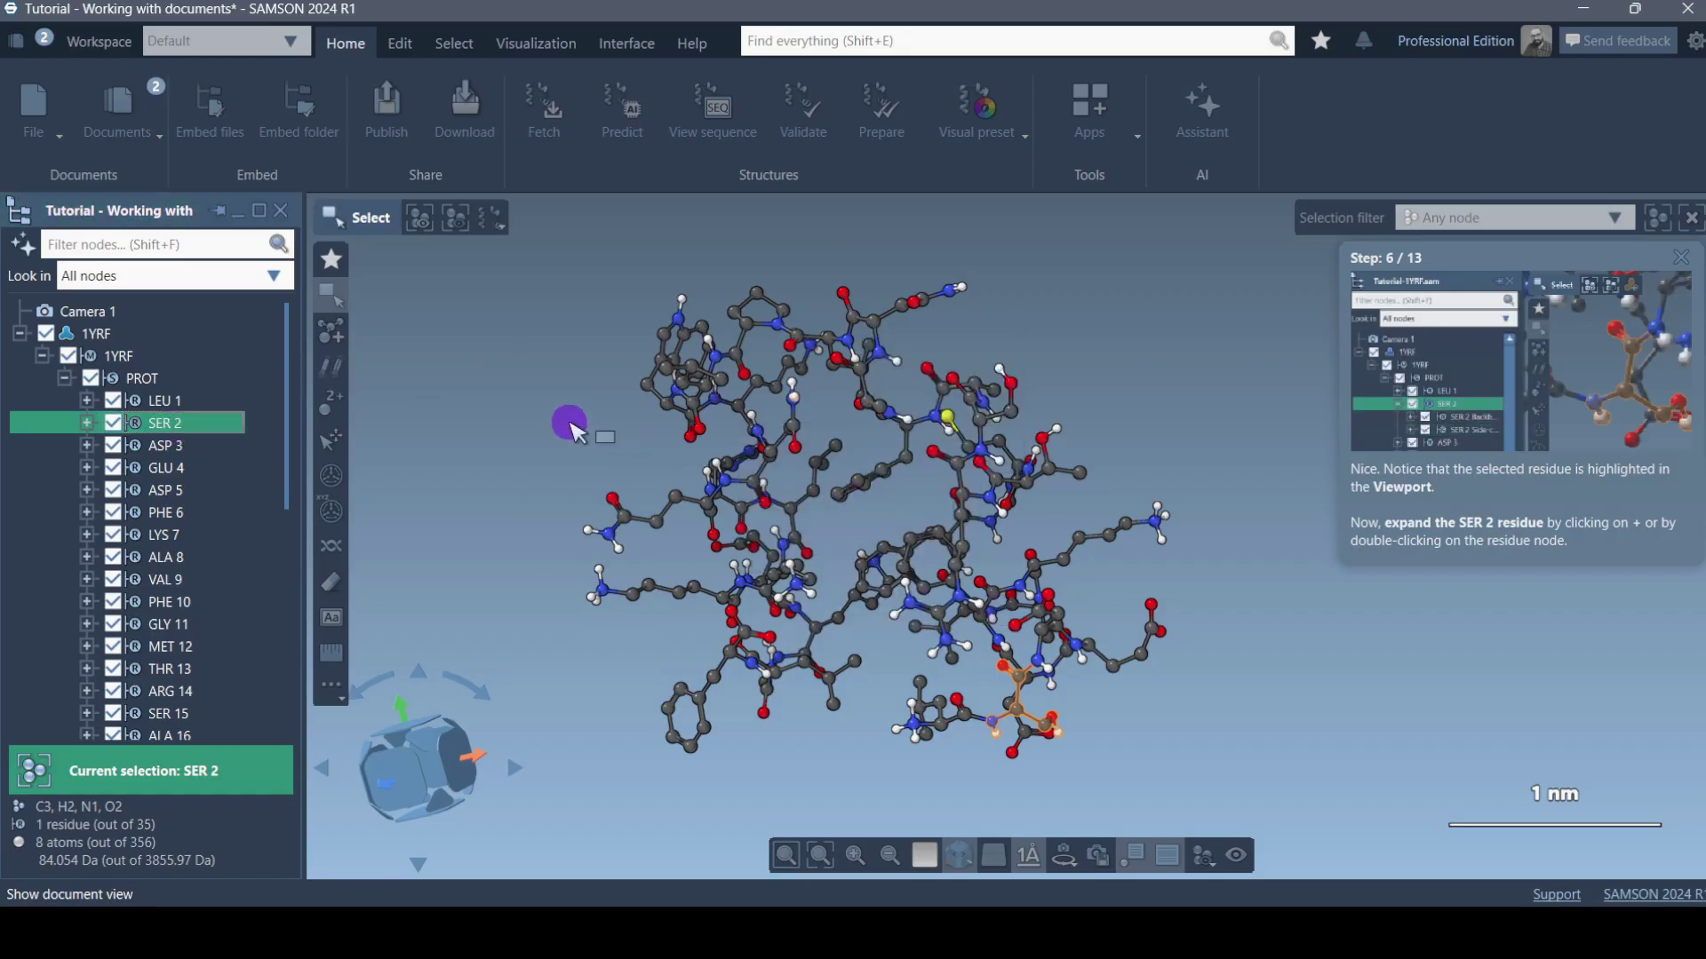
{"action": "left_click", "coordinate": [267, 422]}
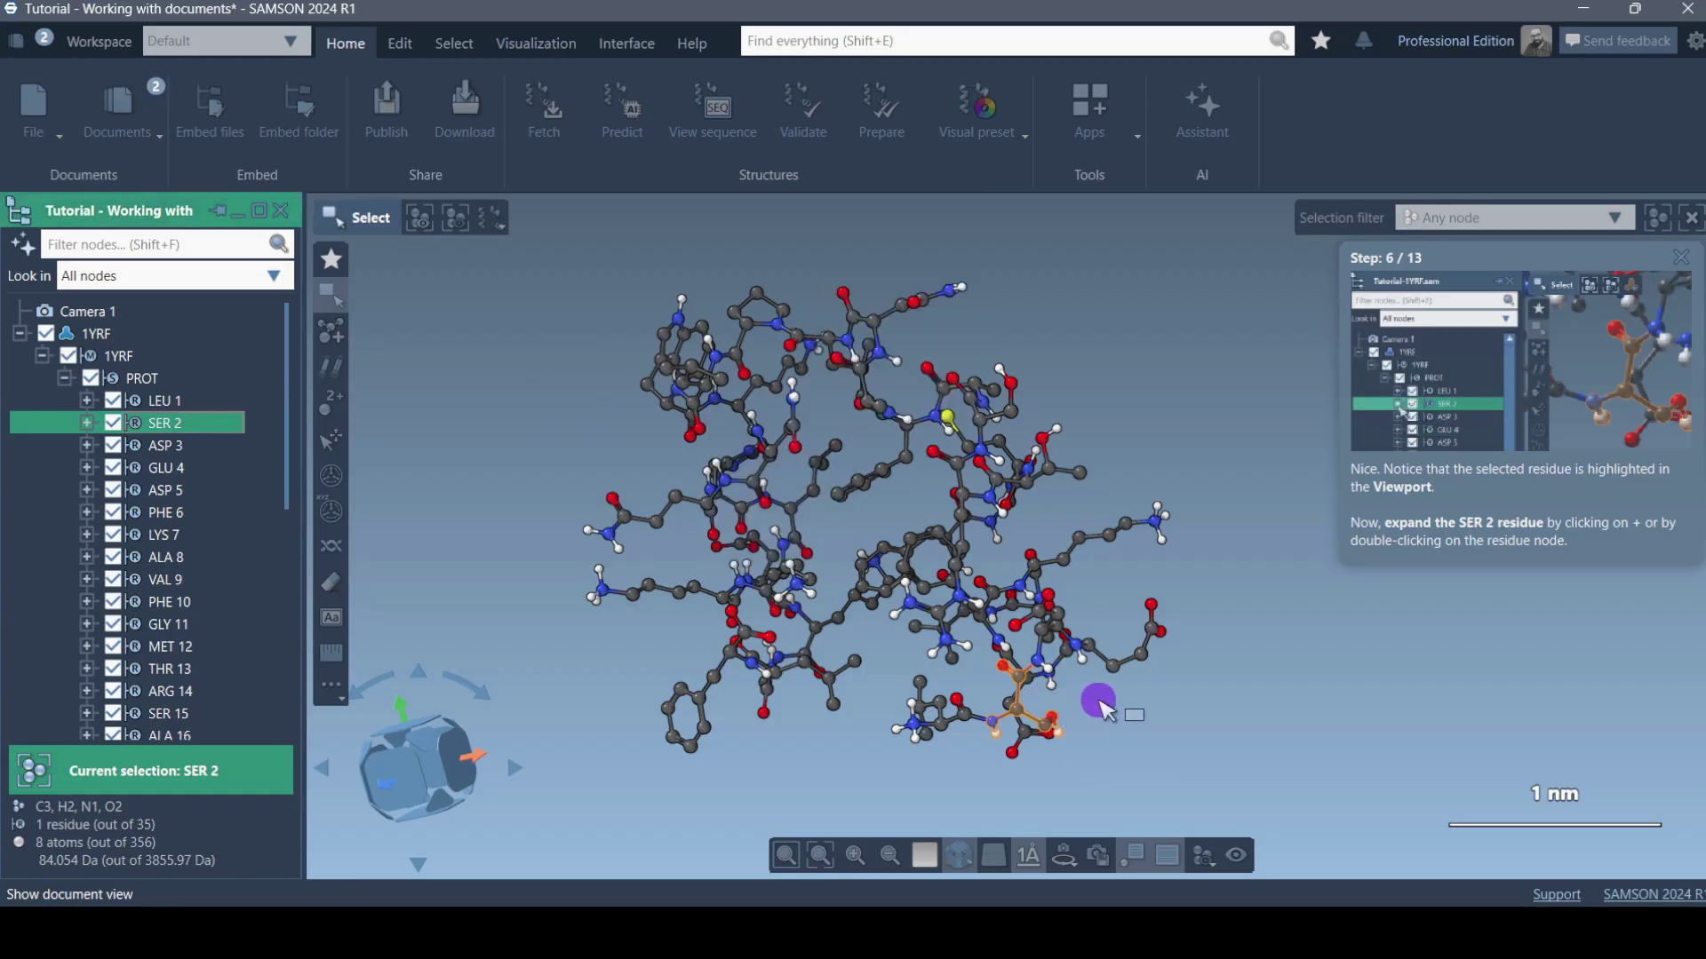
{"action": "scroll", "coordinate": [888, 542], "scroll_direction": "up", "scroll_amount": 5}
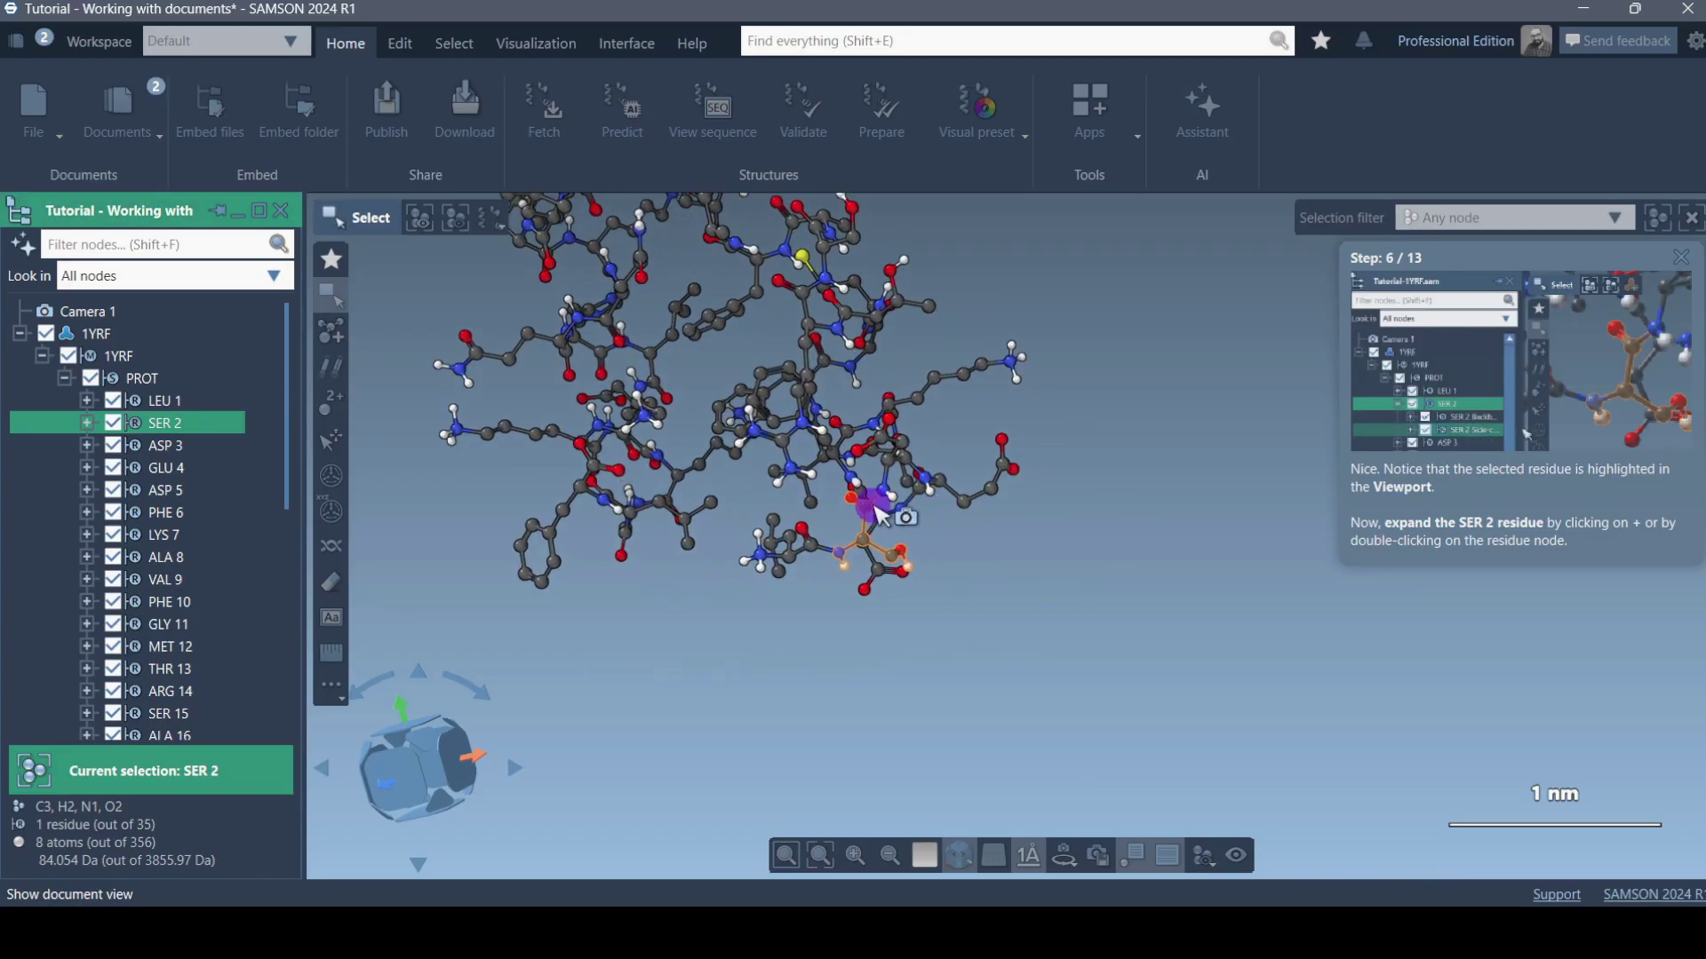
{"action": "scroll", "coordinate": [844, 504], "scroll_direction": "up", "scroll_amount": 5}
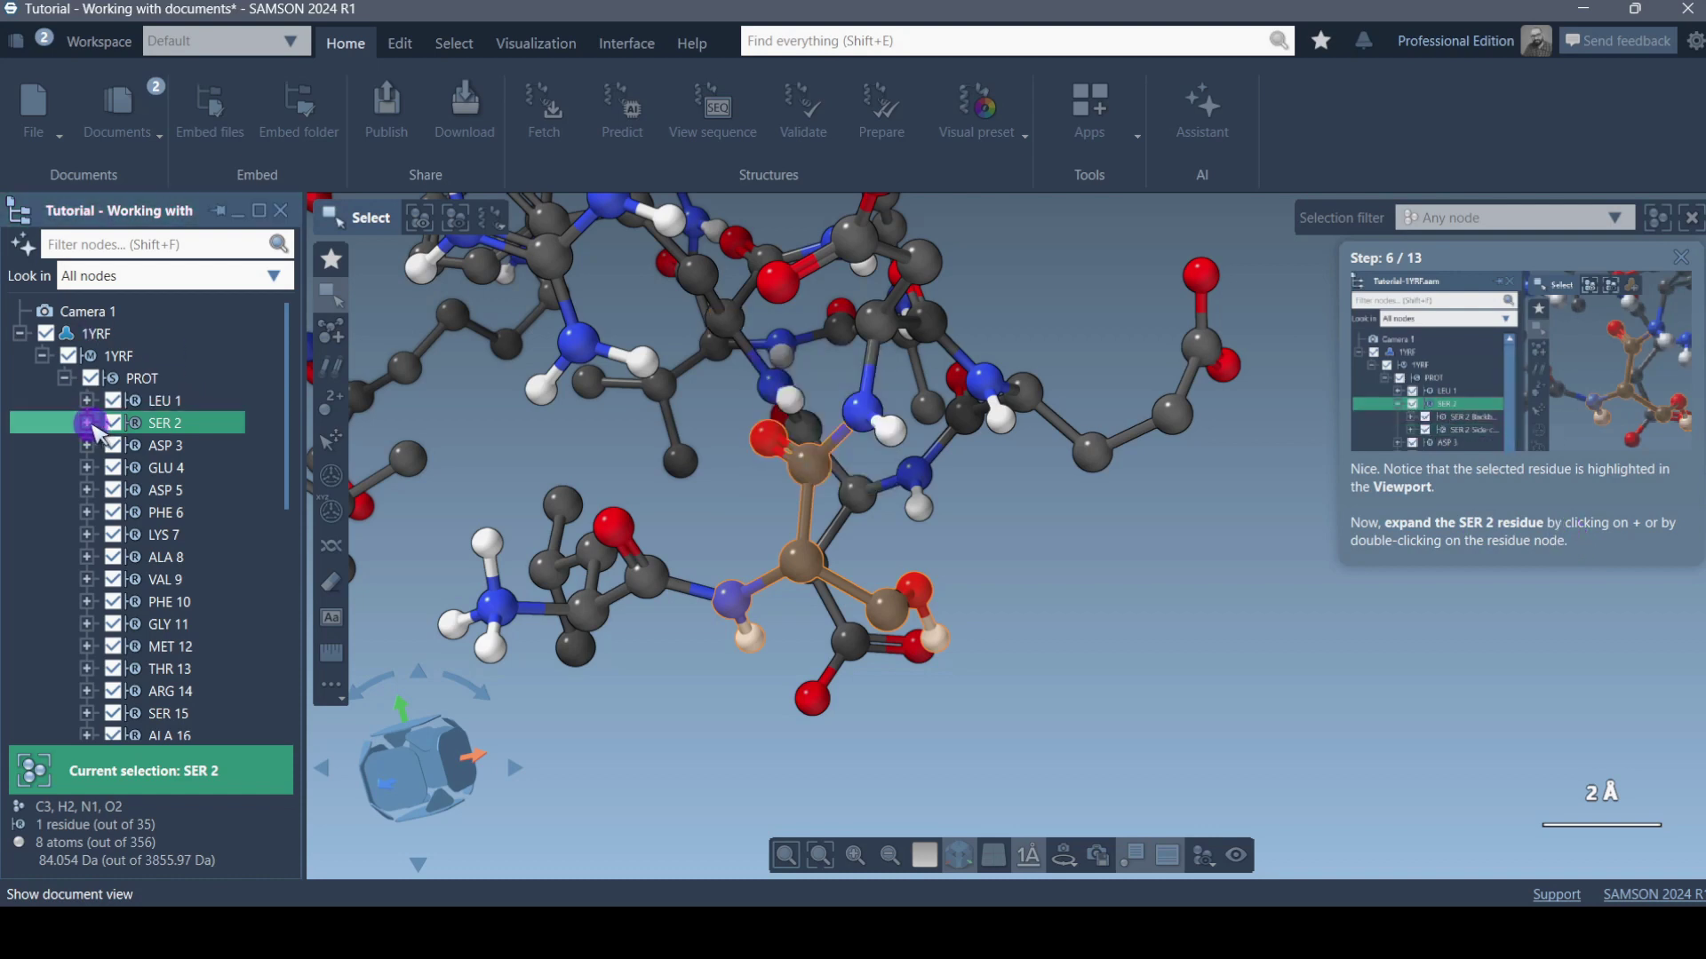
{"action": "left_click", "coordinate": [87, 424]}
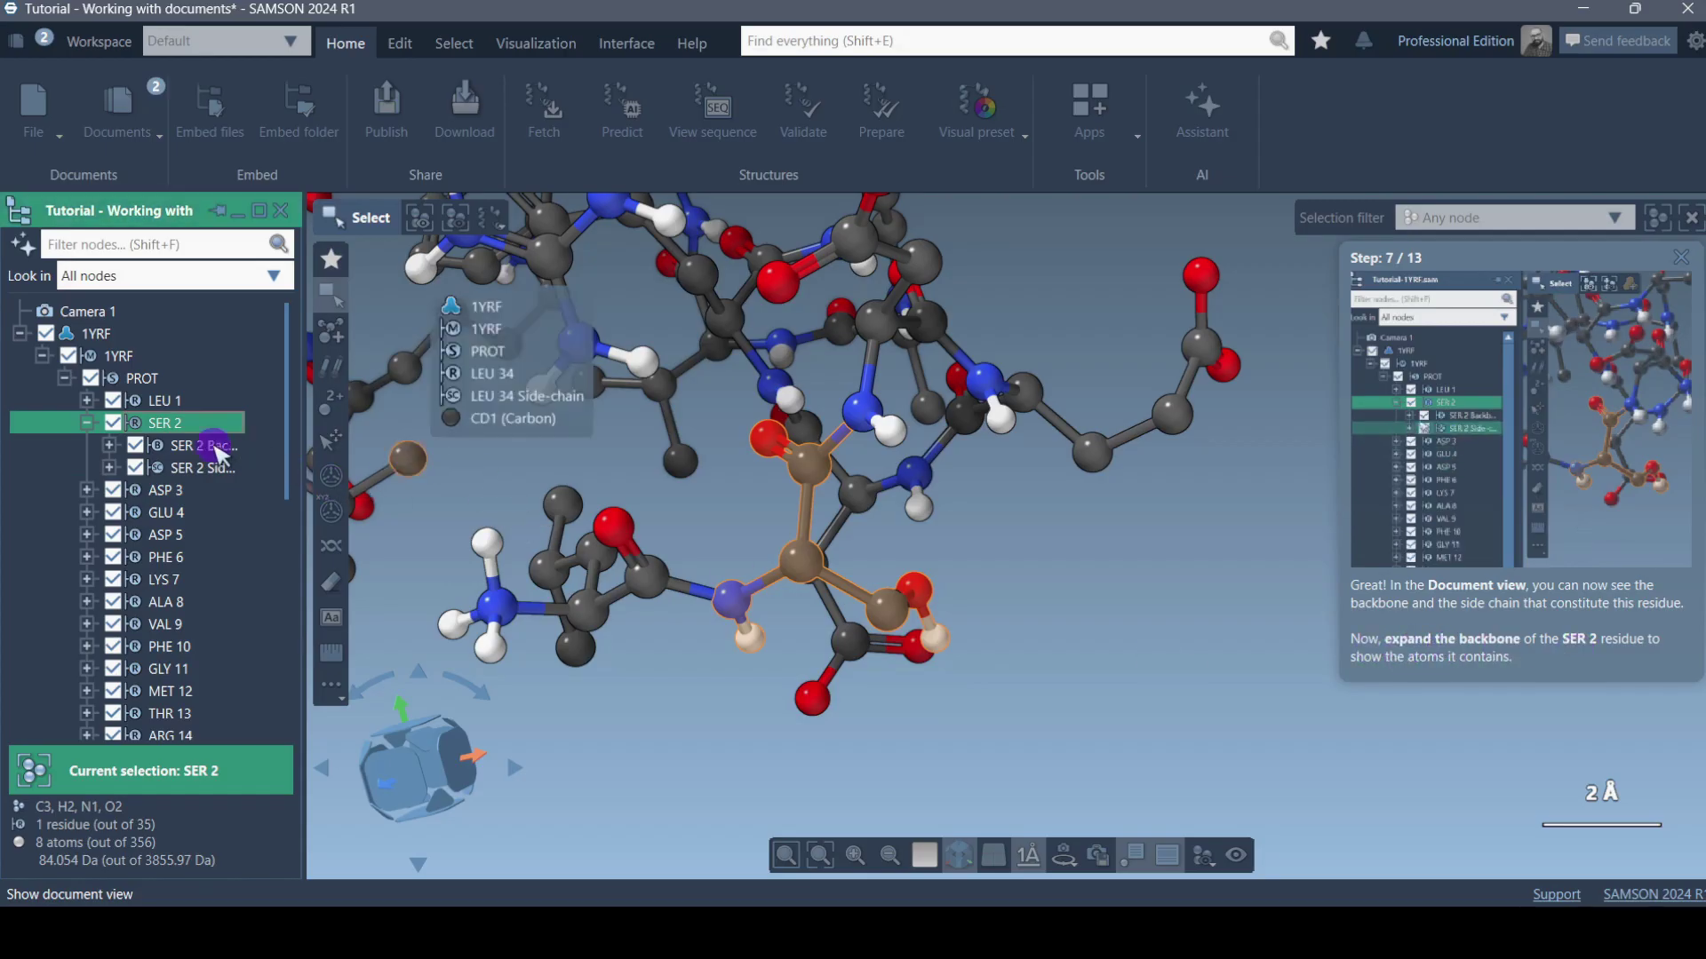
Expand the SER 2 Backbone into its atoms and bonds and select its O oxygen atom.
{"action": "left_click", "coordinate": [110, 445]}
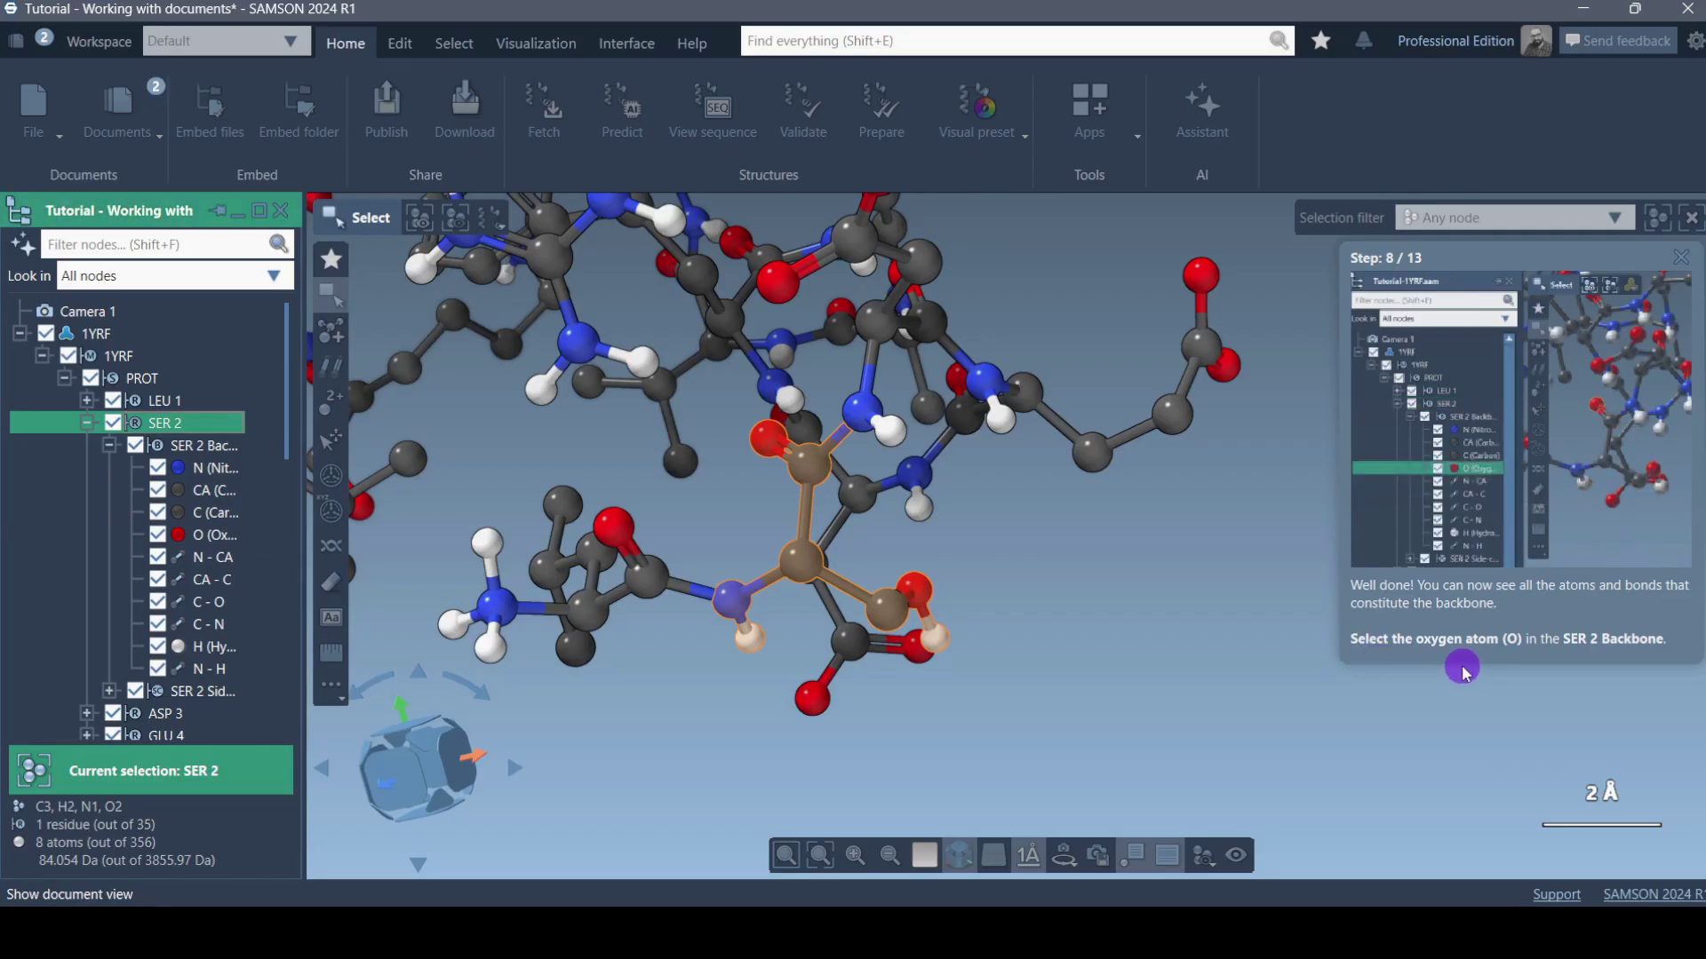
{"action": "left_click", "coordinate": [213, 543]}
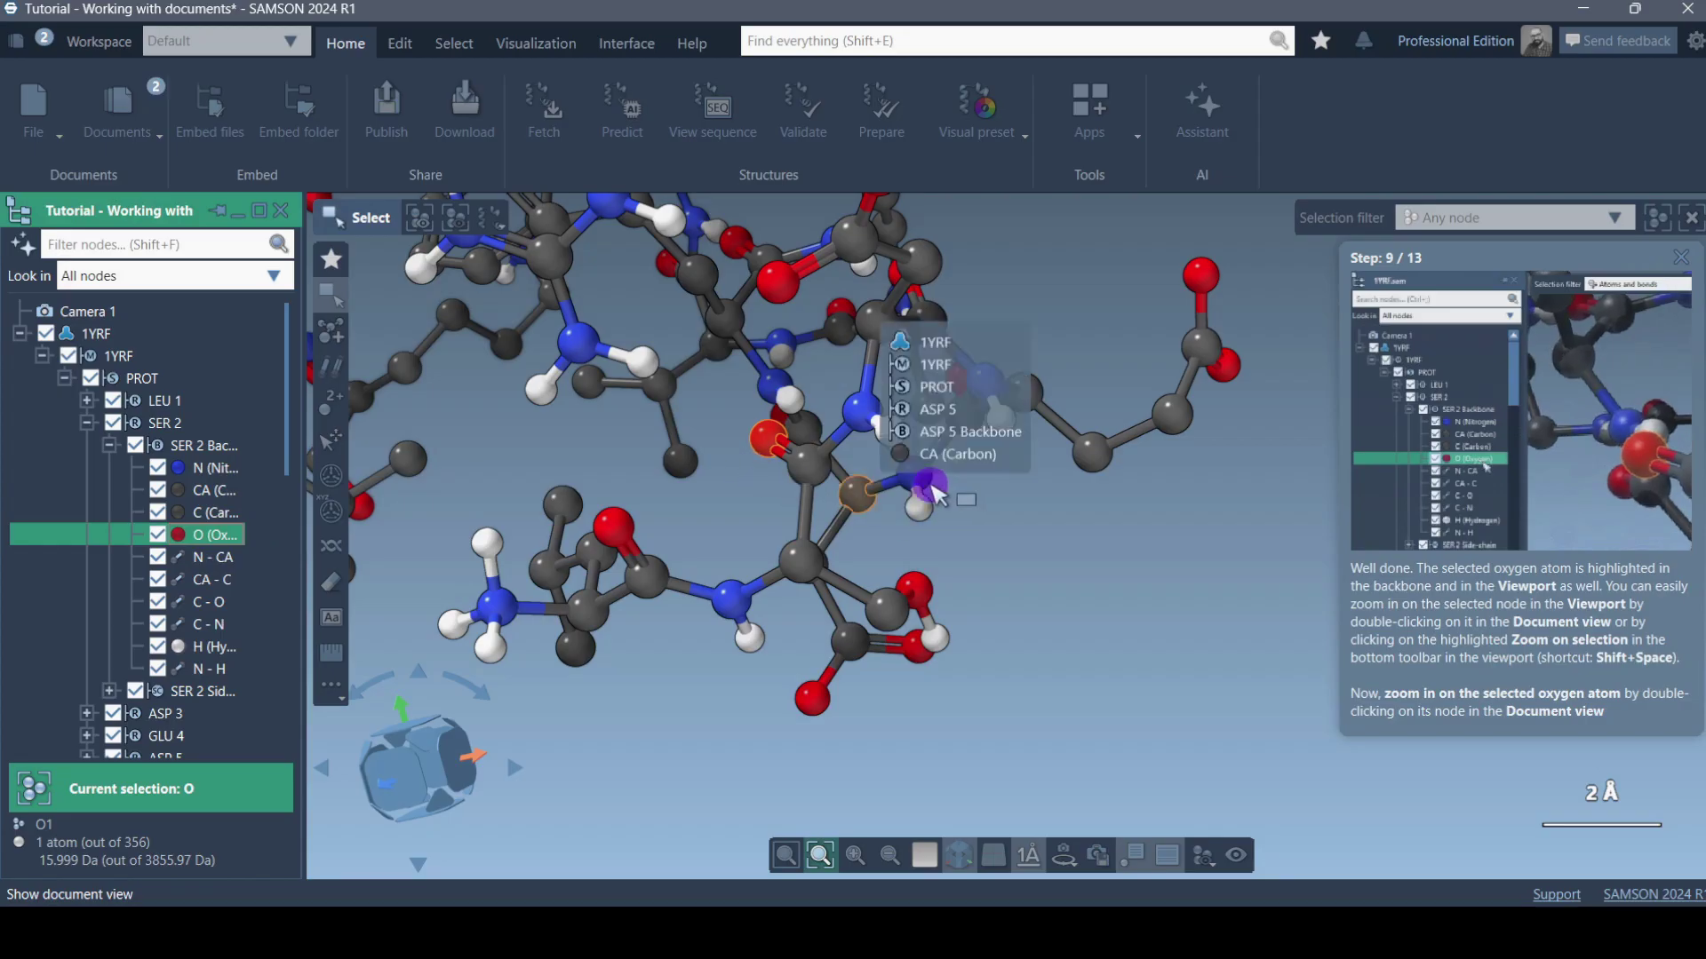
Zoom in on the selected SER 2 oxygen atom and rotate the camera around its surroundings.
{"action": "scroll", "coordinate": [875, 484], "scroll_direction": "up", "scroll_amount": 5}
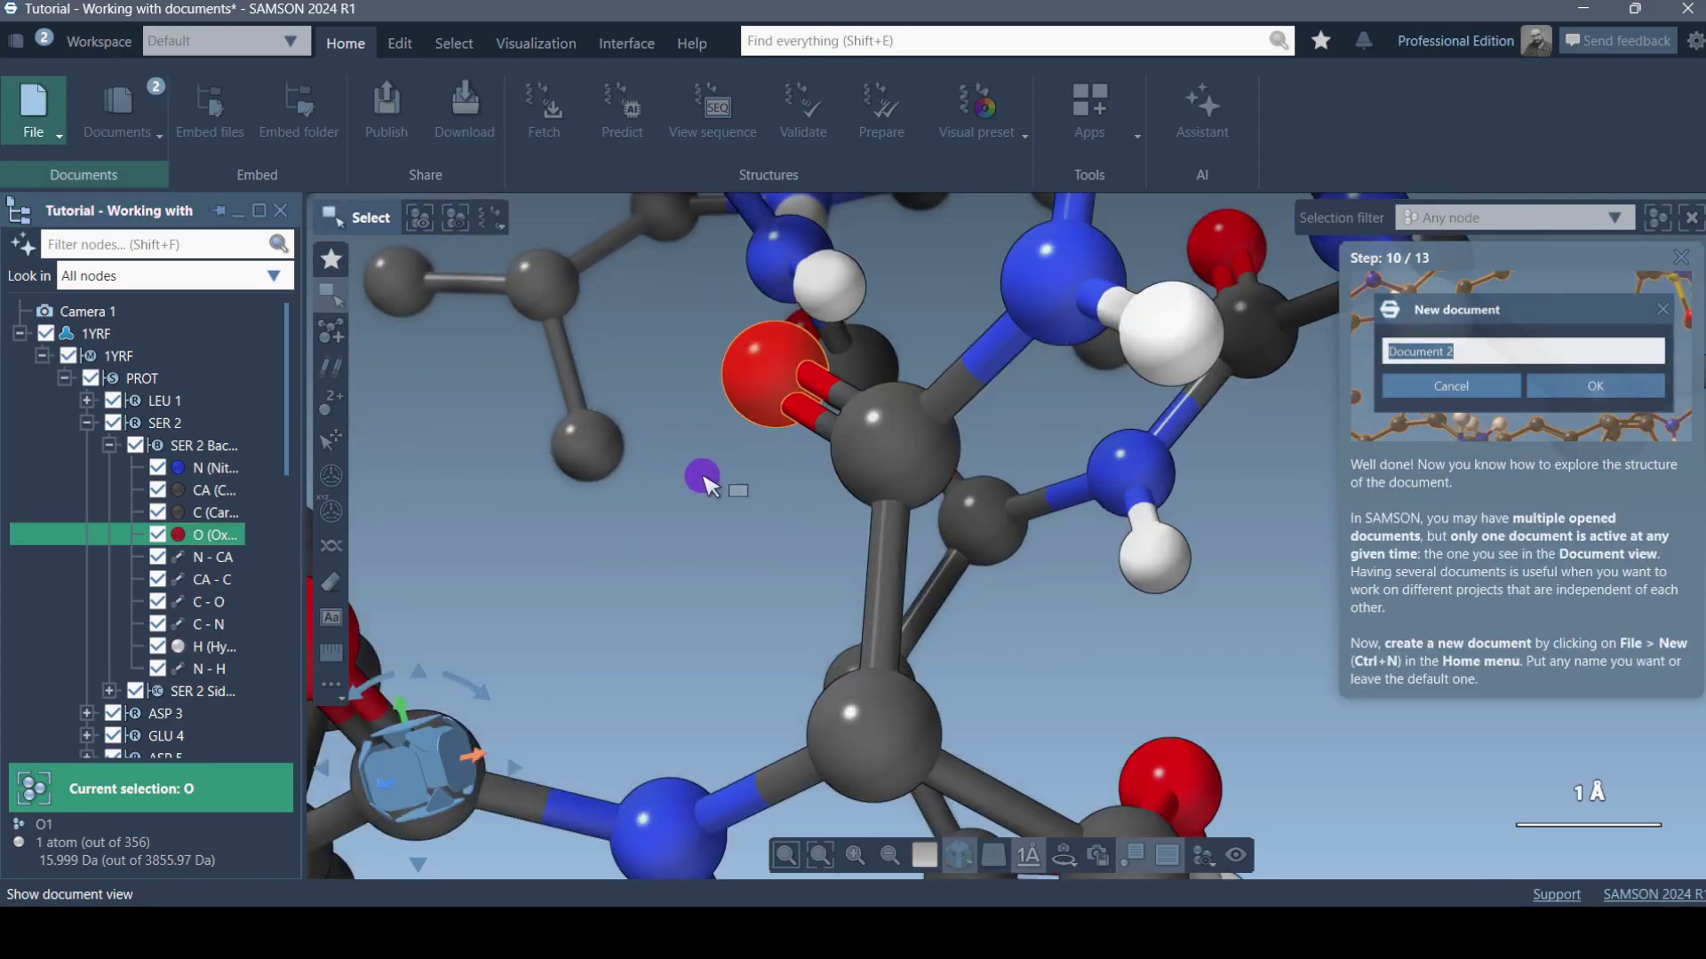
{"action": "middle_click_drag", "start_coordinate": [709, 498], "coordinate": [802, 544]}
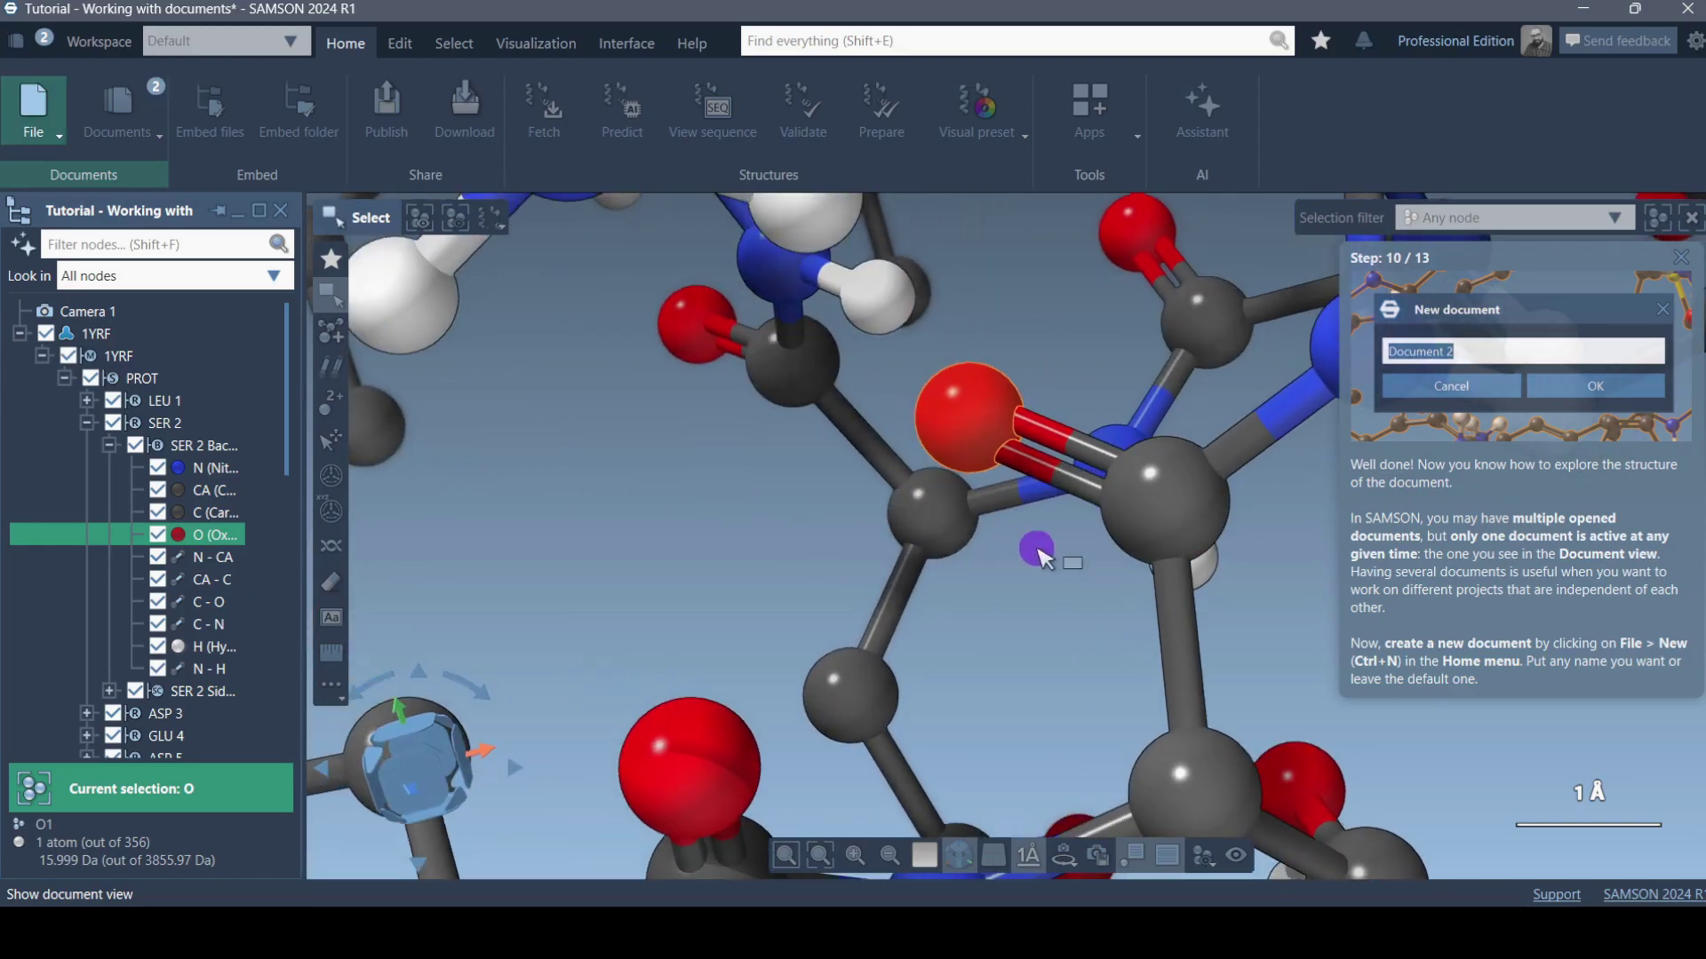
{"action": "middle_click_drag", "start_coordinate": [880, 598], "coordinate": [781, 430]}
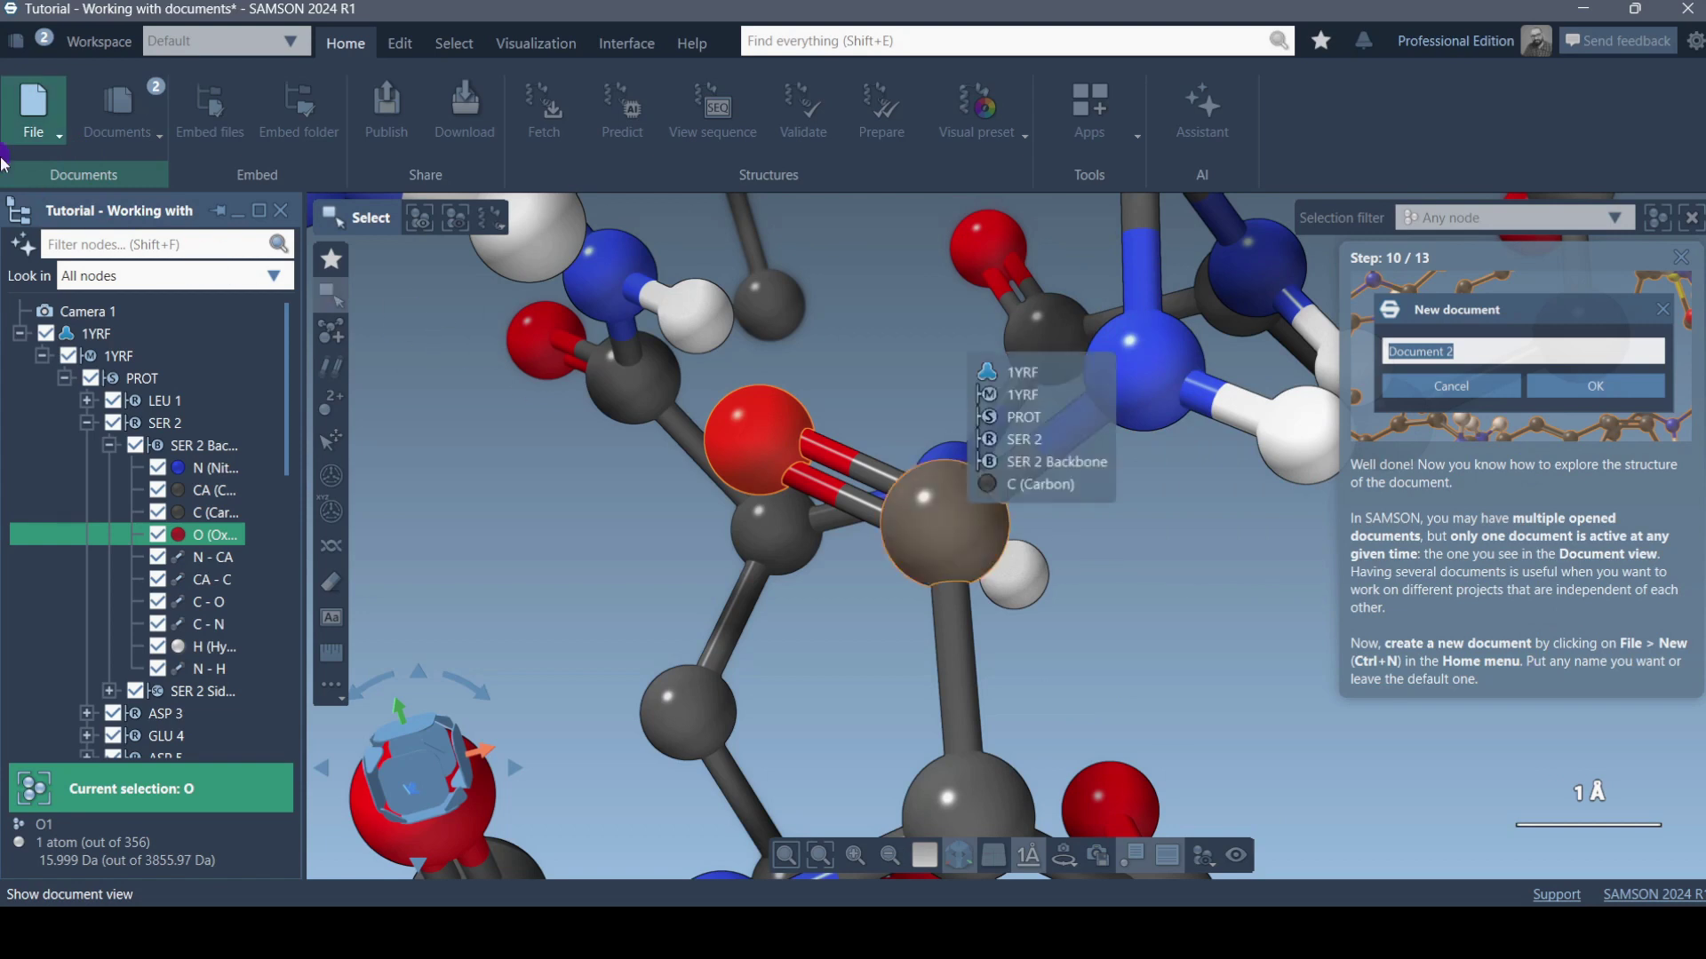
Create a new empty document named 'Tutorial_01' through File > New.
{"action": "left_click", "coordinate": [63, 140]}
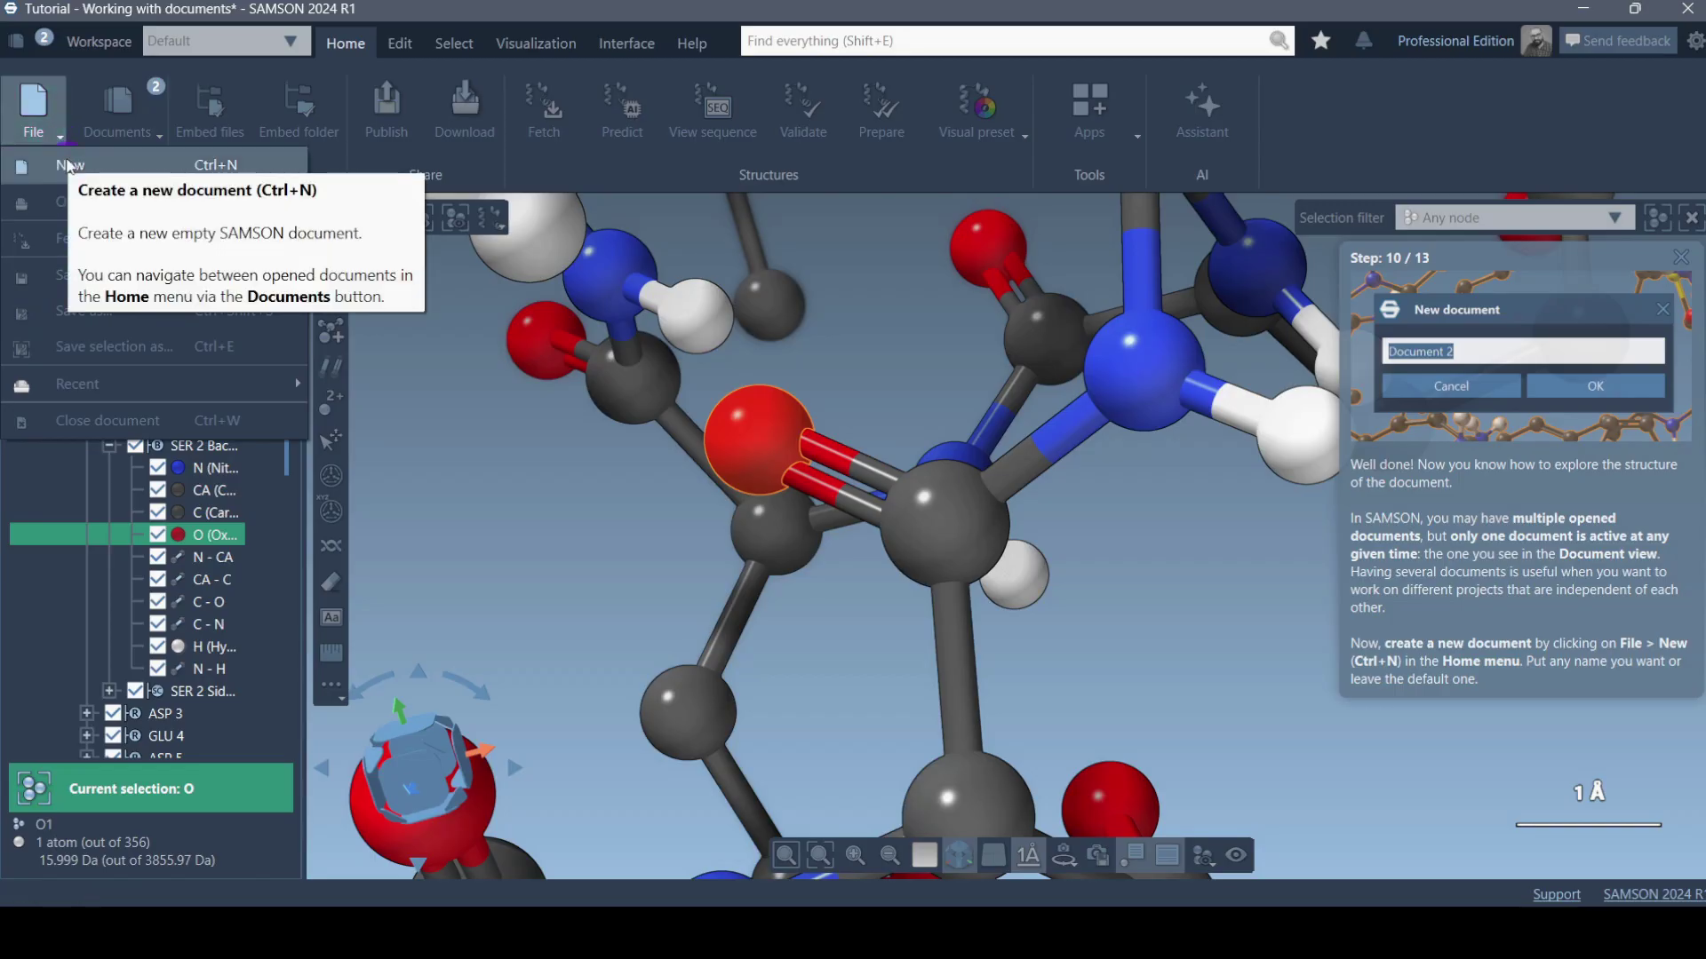
{"action": "left_click", "coordinate": [66, 160]}
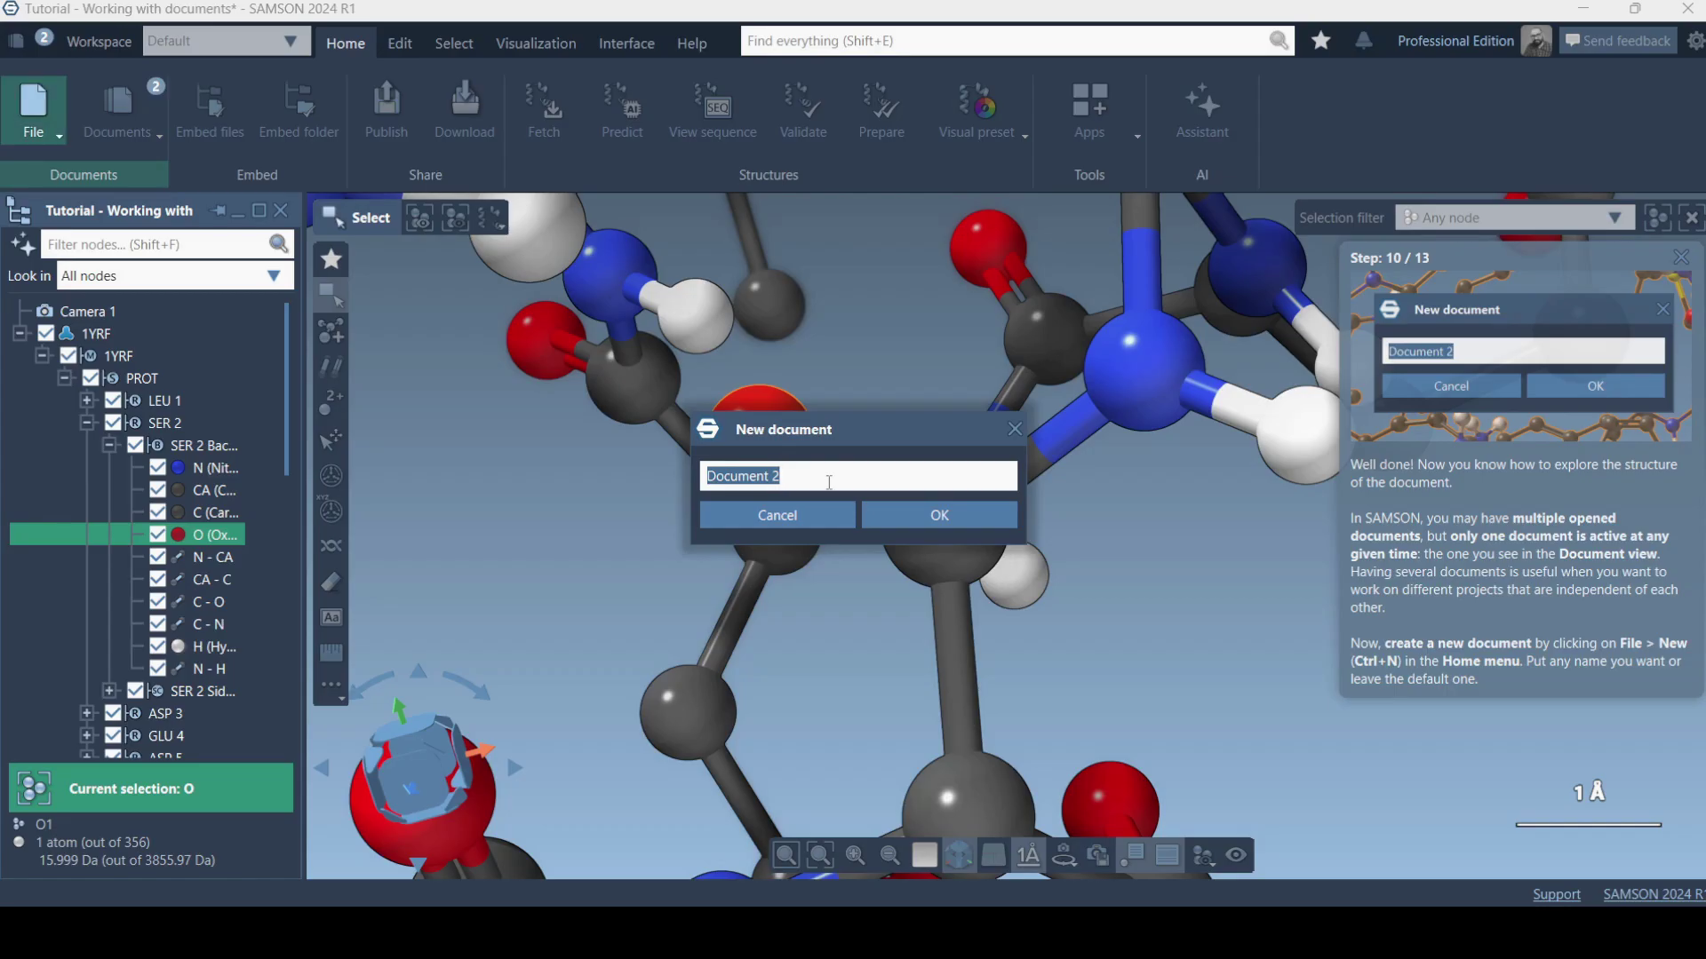
{"action": "type", "text": "Tu"}
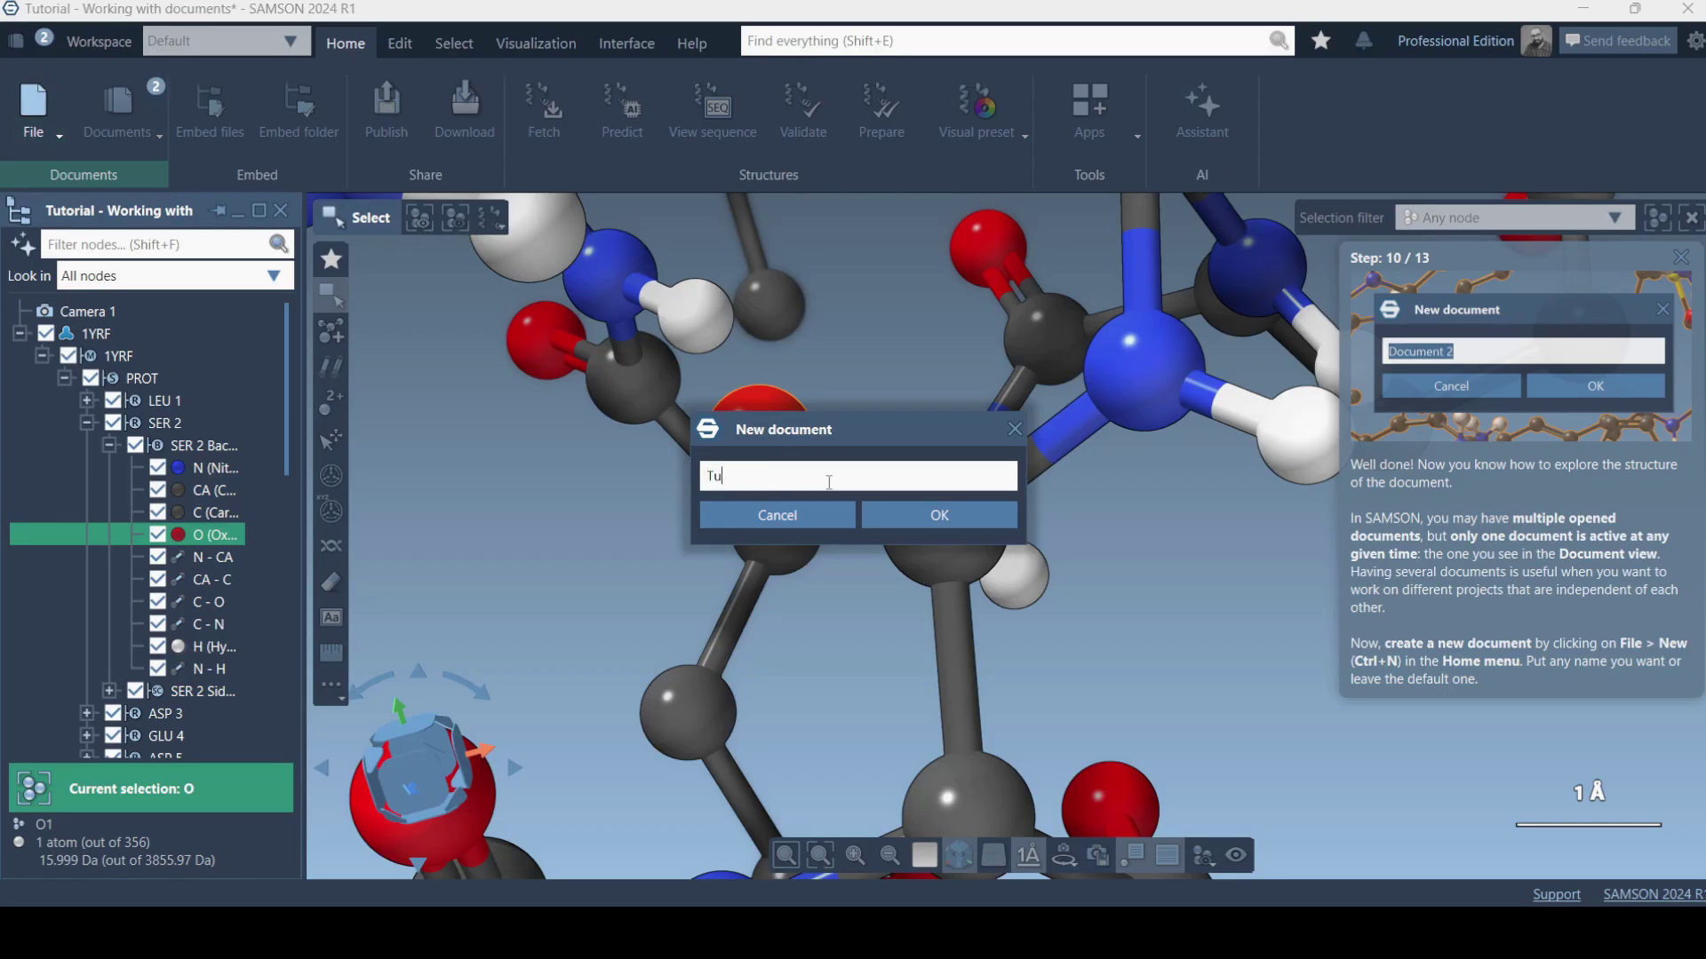
{"action": "type", "text": "torial"}
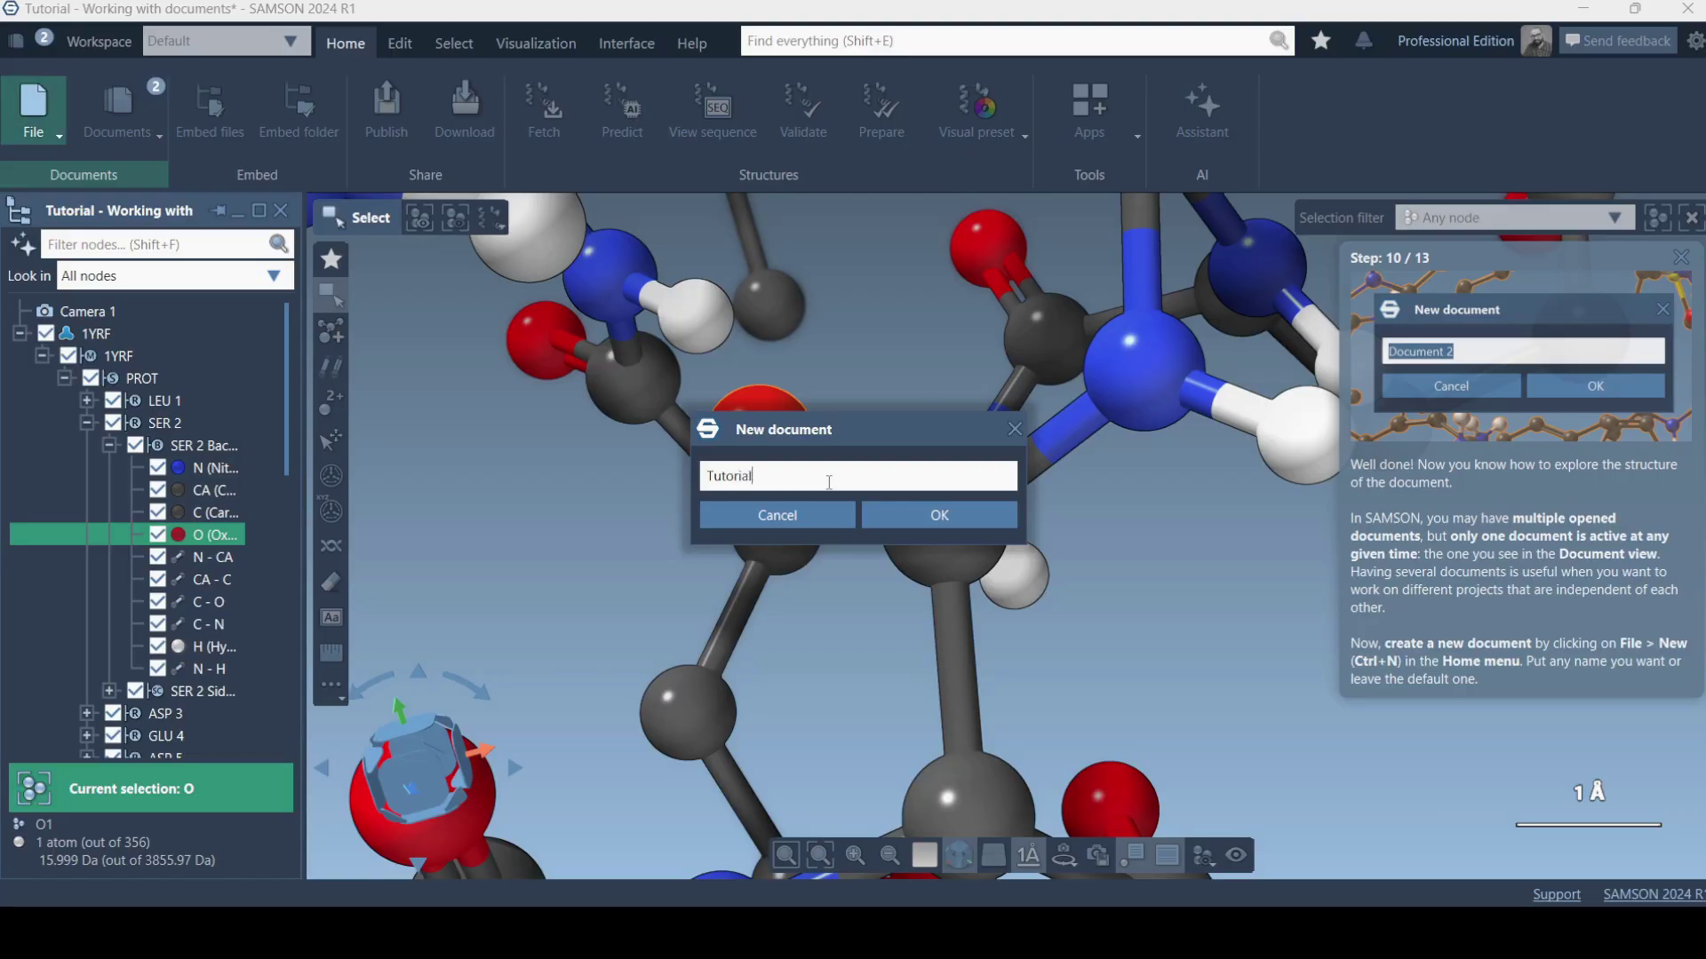
{"action": "type", "text": "_01"}
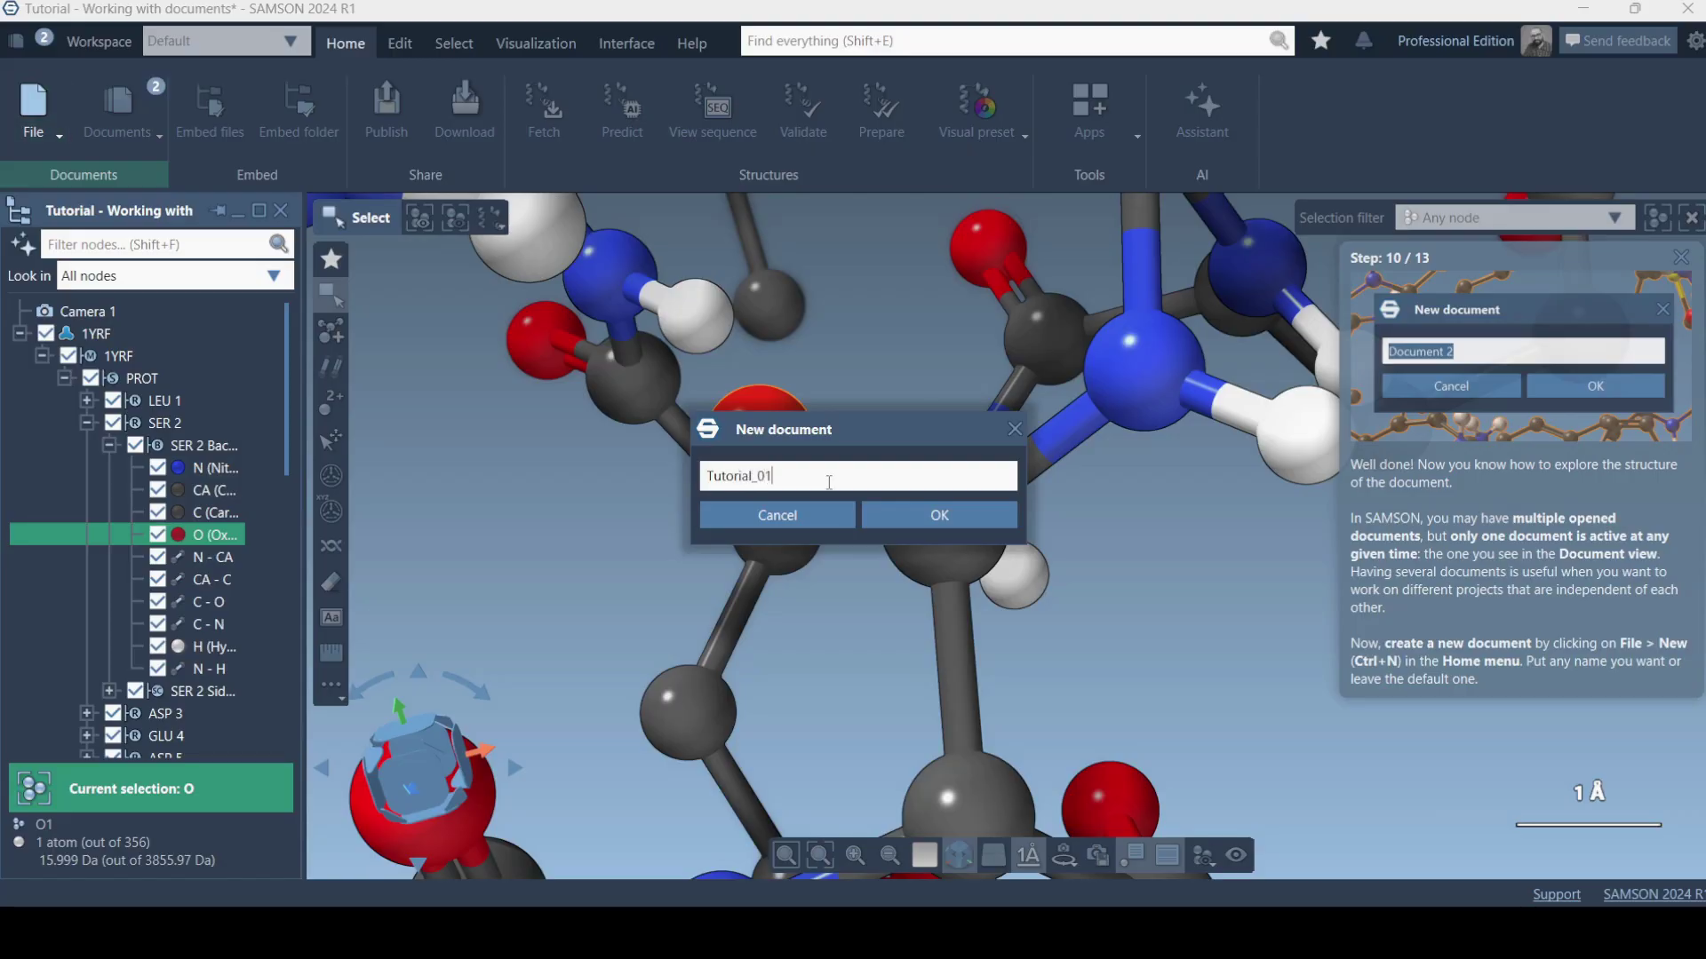
{"action": "left_click", "coordinate": [916, 513]}
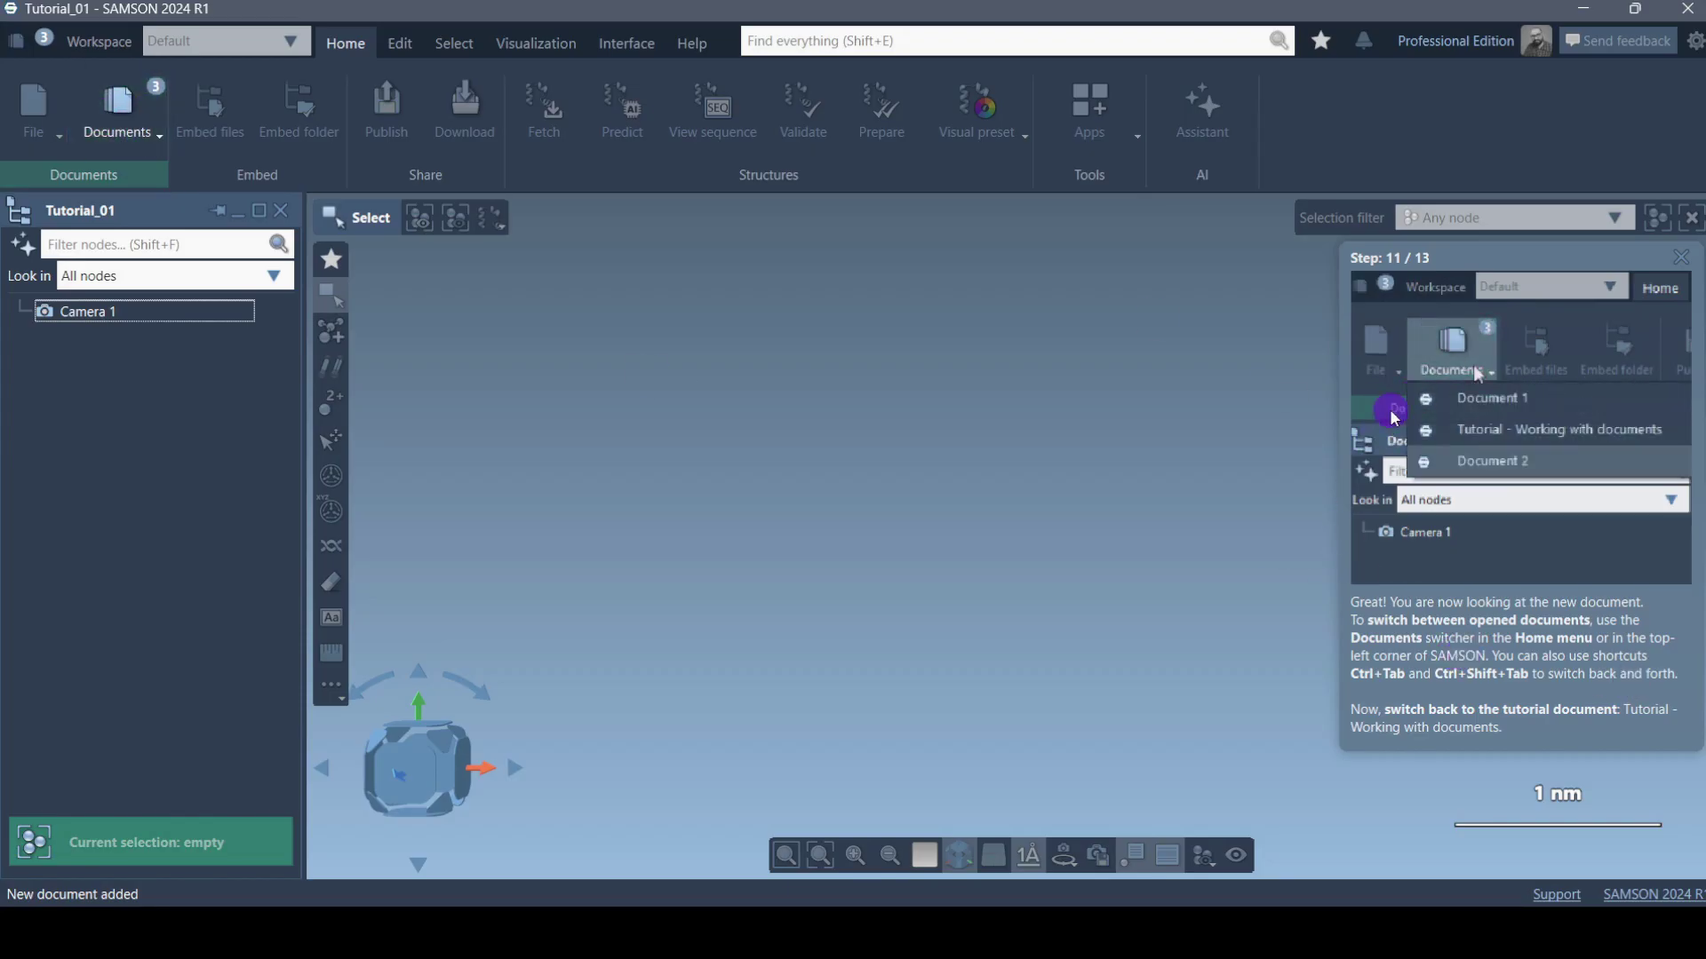
Switch among the open documents, ending on 'Tutorial - Working with documents' with the 1YRF protein.
{"action": "left_click", "coordinate": [154, 138]}
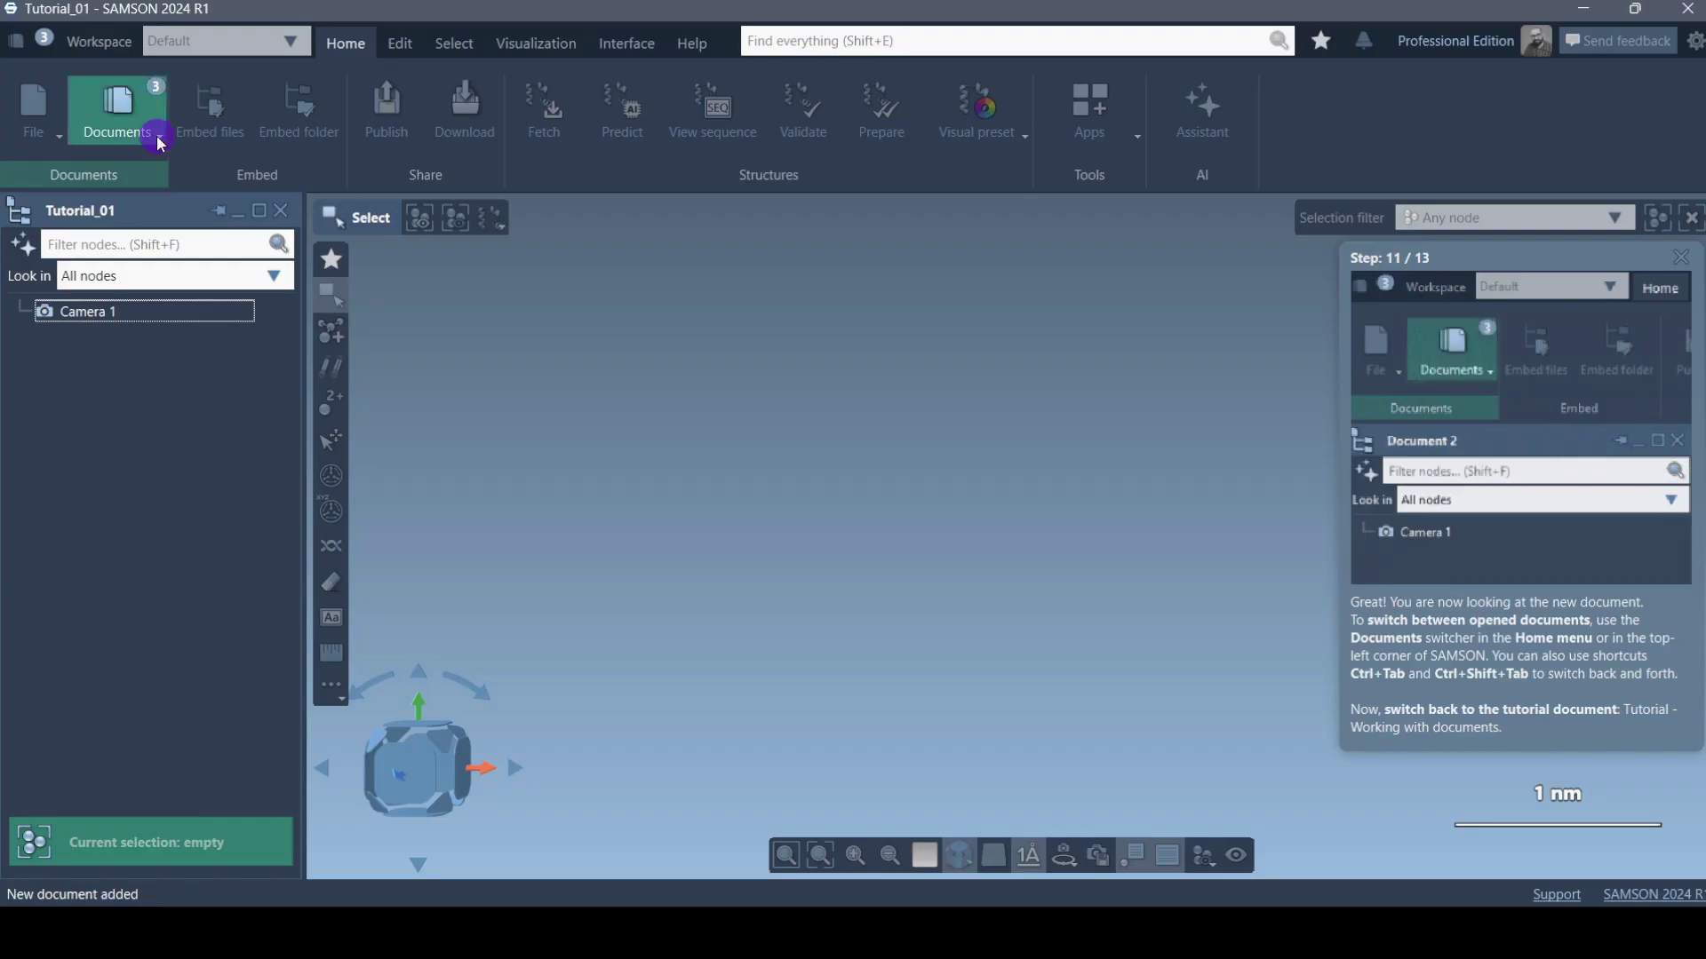
{"action": "left_click", "coordinate": [197, 306]}
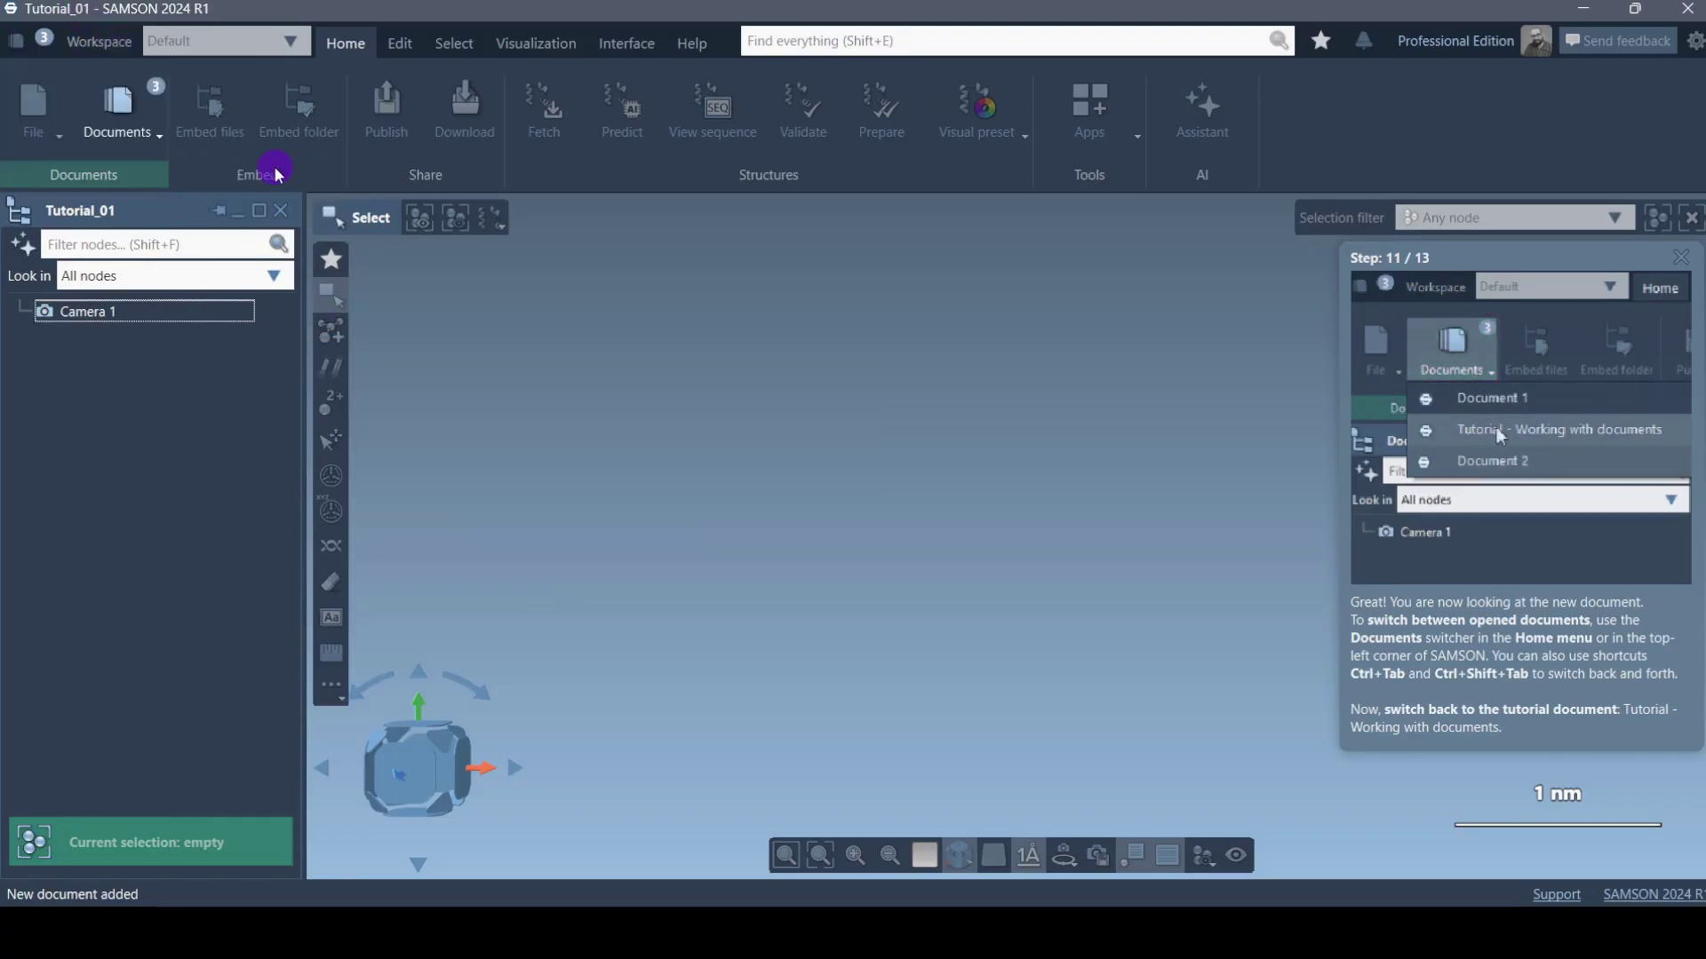
{"action": "left_click", "coordinate": [156, 140]}
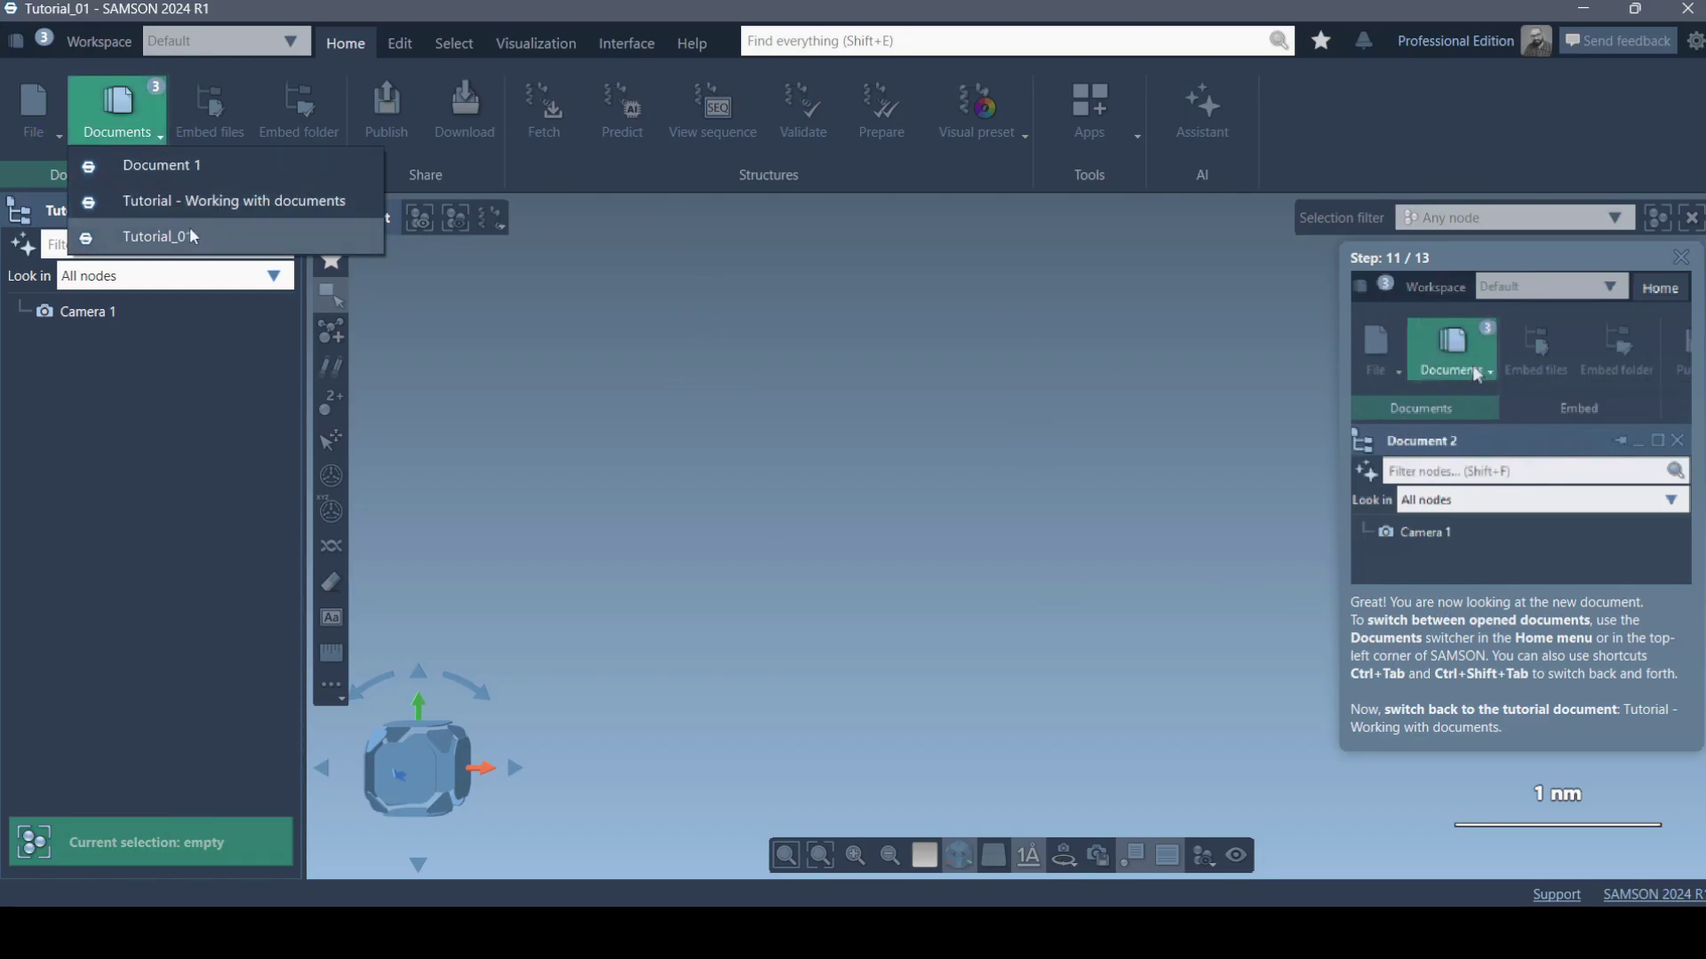
{"action": "left_click", "coordinate": [178, 169]}
{"action": "left_click", "coordinate": [153, 128]}
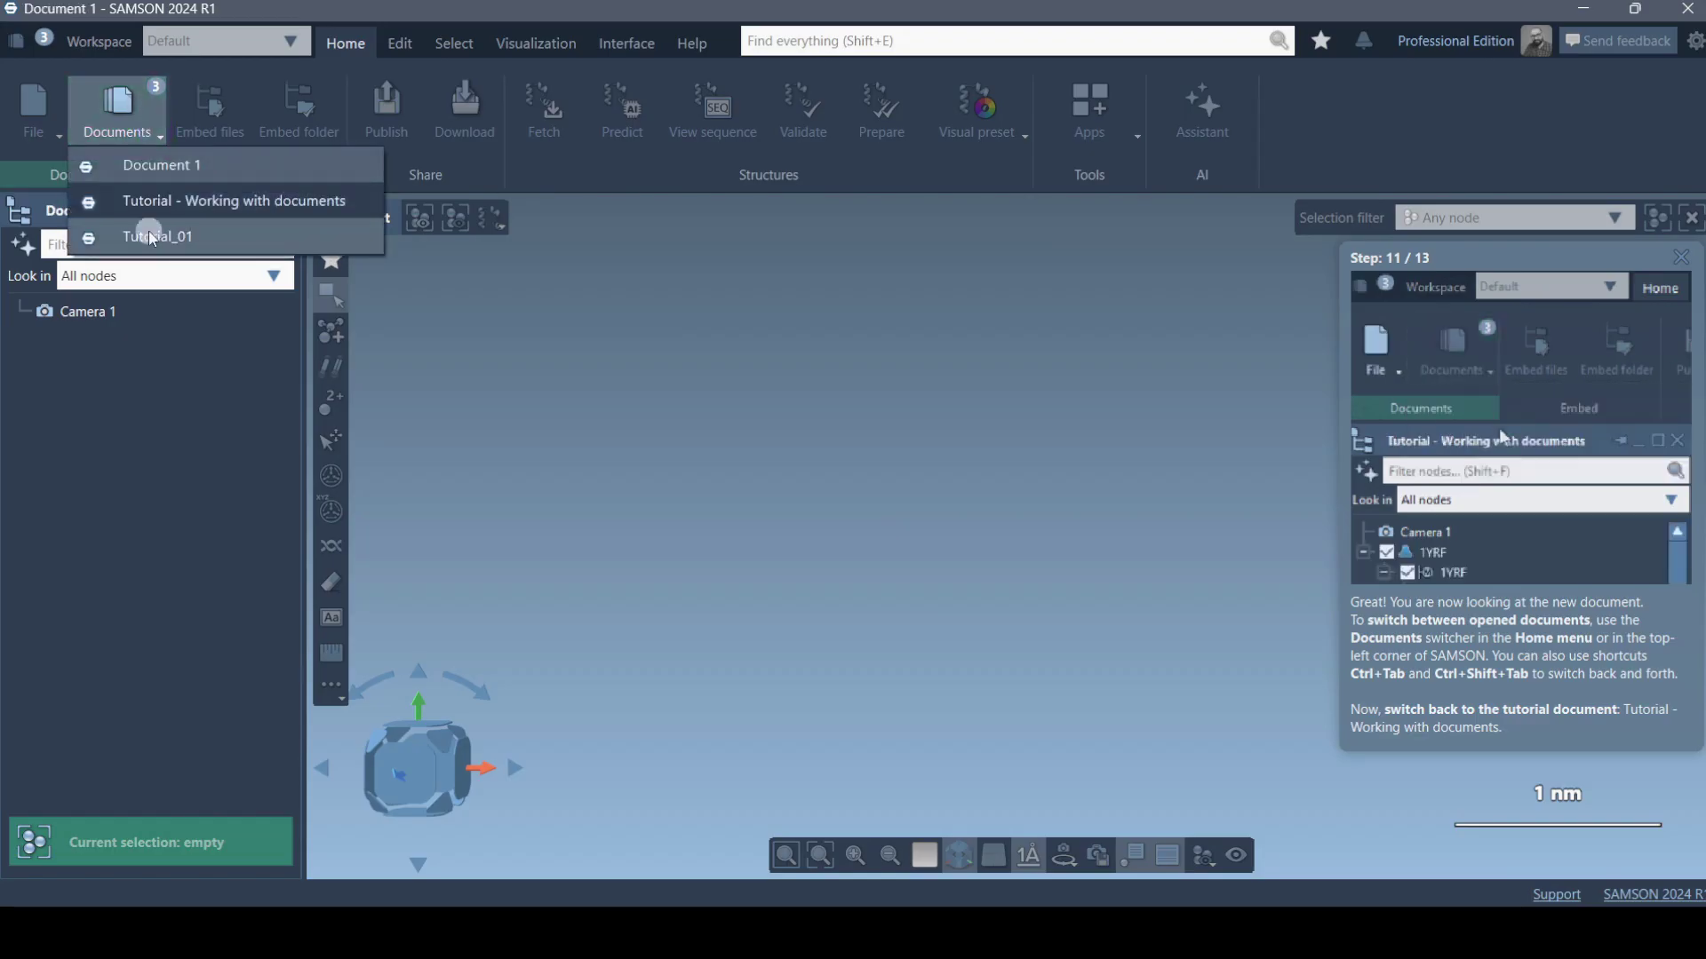
{"action": "left_click", "coordinate": [149, 235]}
{"action": "left_click", "coordinate": [154, 126]}
{"action": "left_click", "coordinate": [156, 189]}
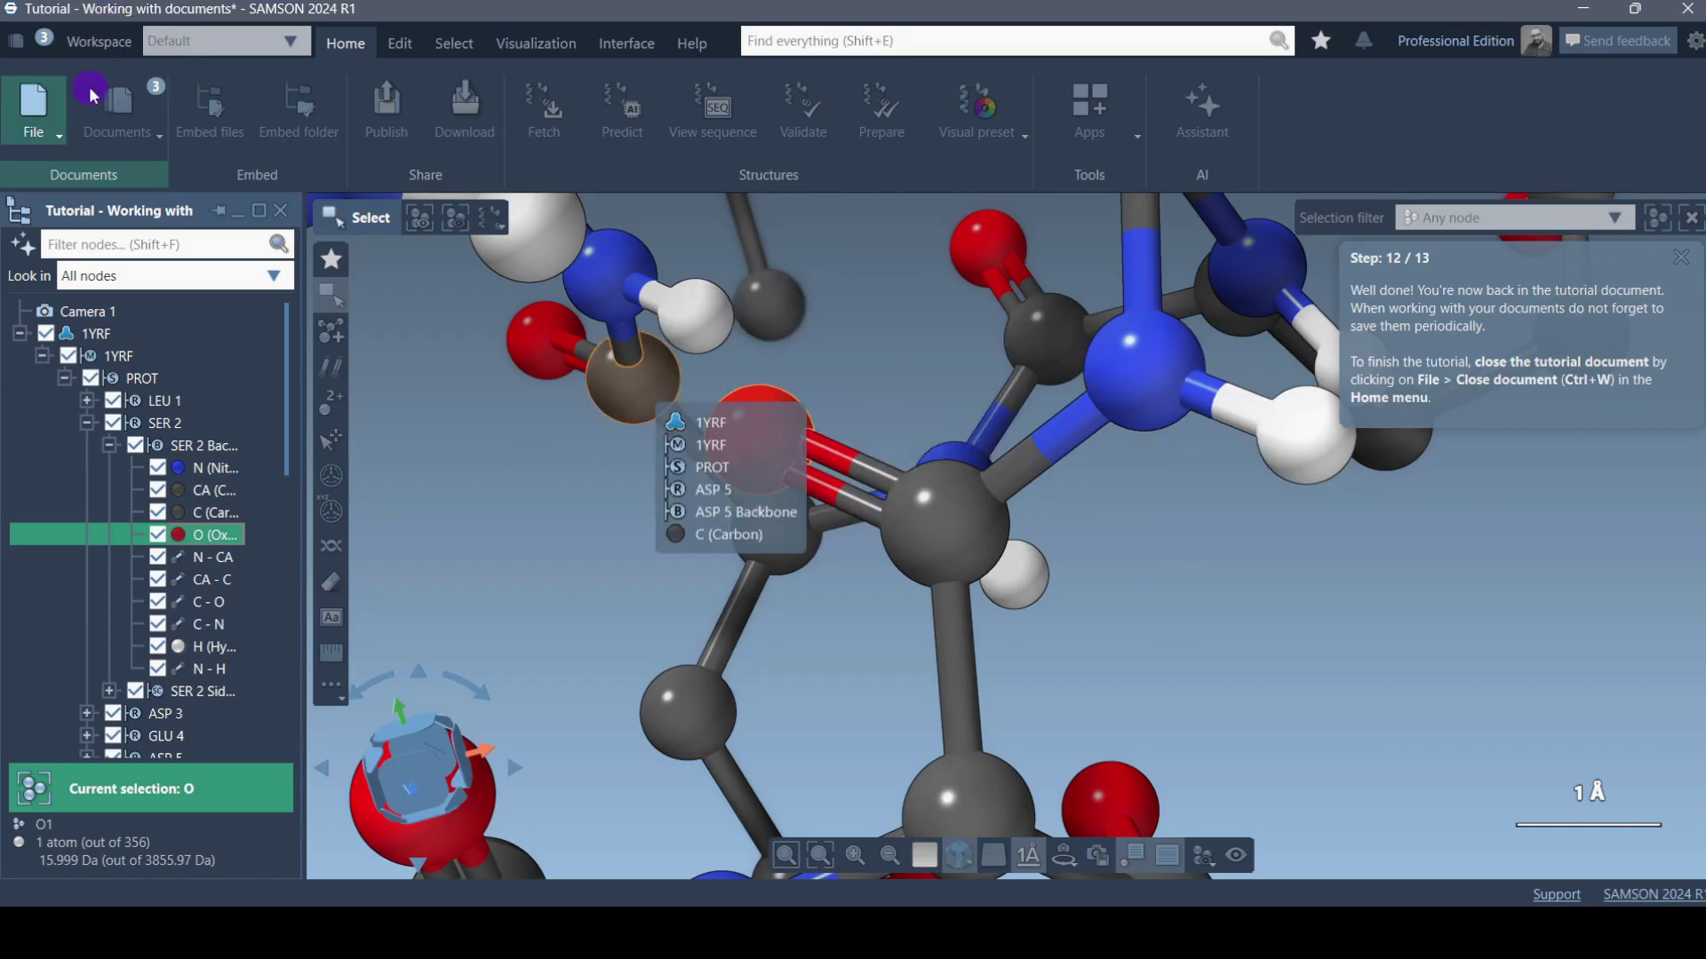
Deselect all atoms in the empty viewport and close the tutorial document with File > Close document.
{"action": "left_click", "coordinate": [57, 135]}
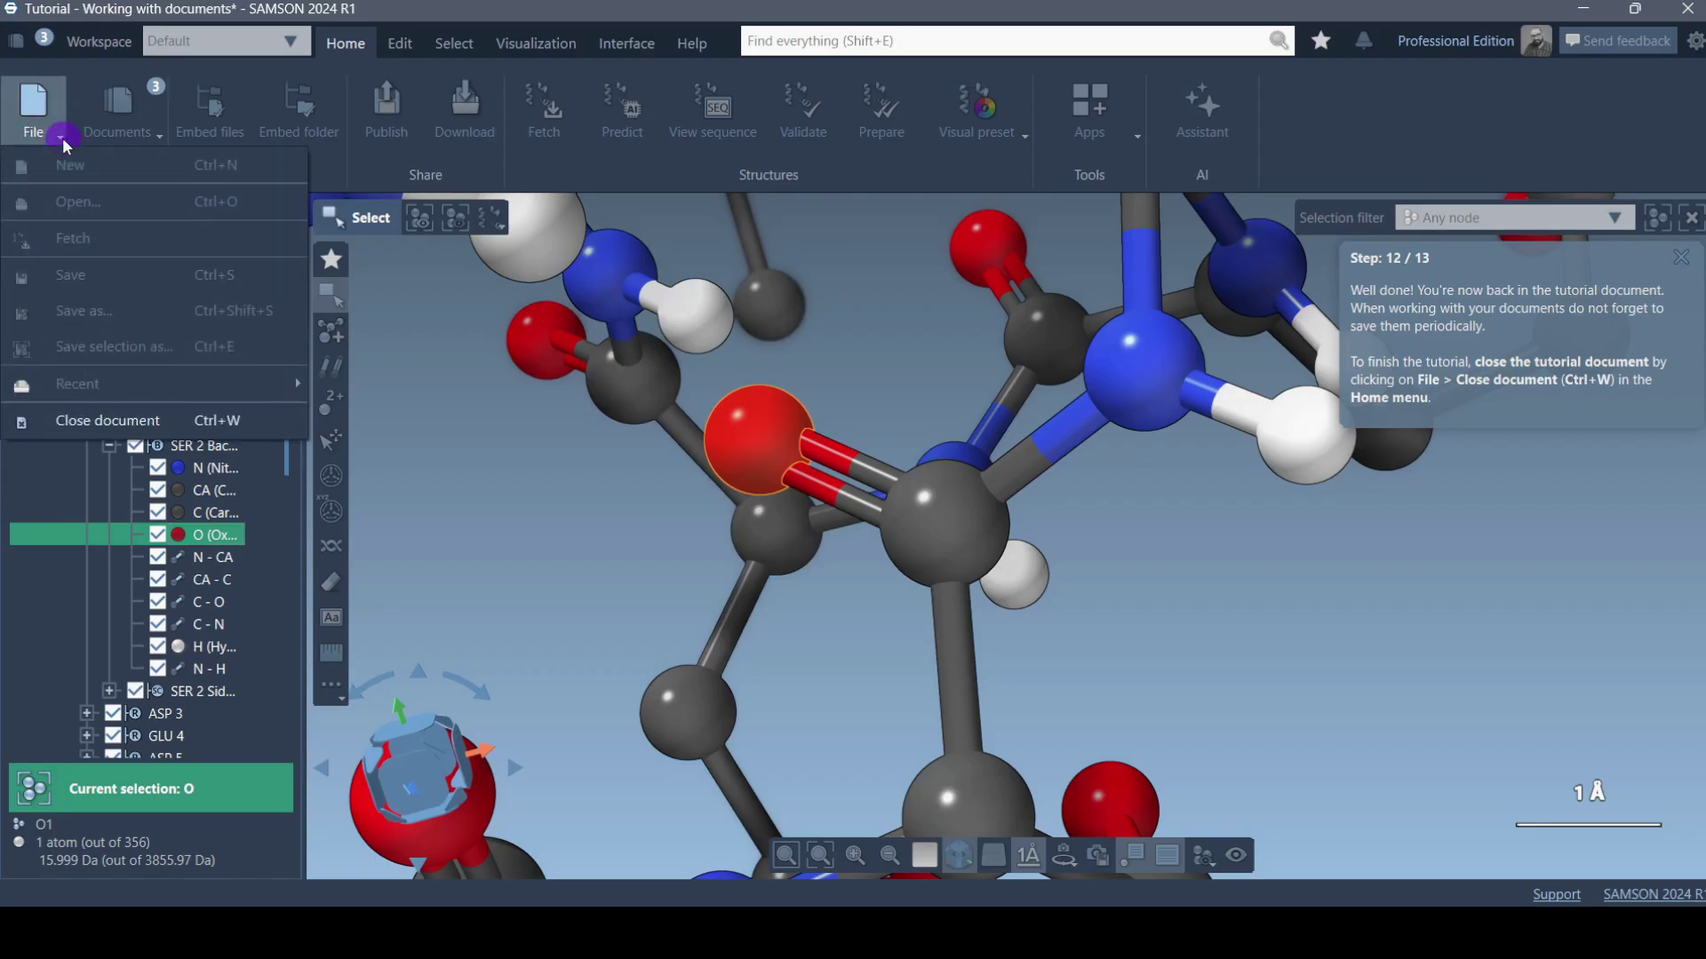
{"action": "left_click", "coordinate": [56, 135]}
{"action": "left_click", "coordinate": [56, 137]}
{"action": "left_click", "coordinate": [1645, 708]}
{"action": "left_click", "coordinate": [1321, 540]}
{"action": "left_click", "coordinate": [1395, 382]}
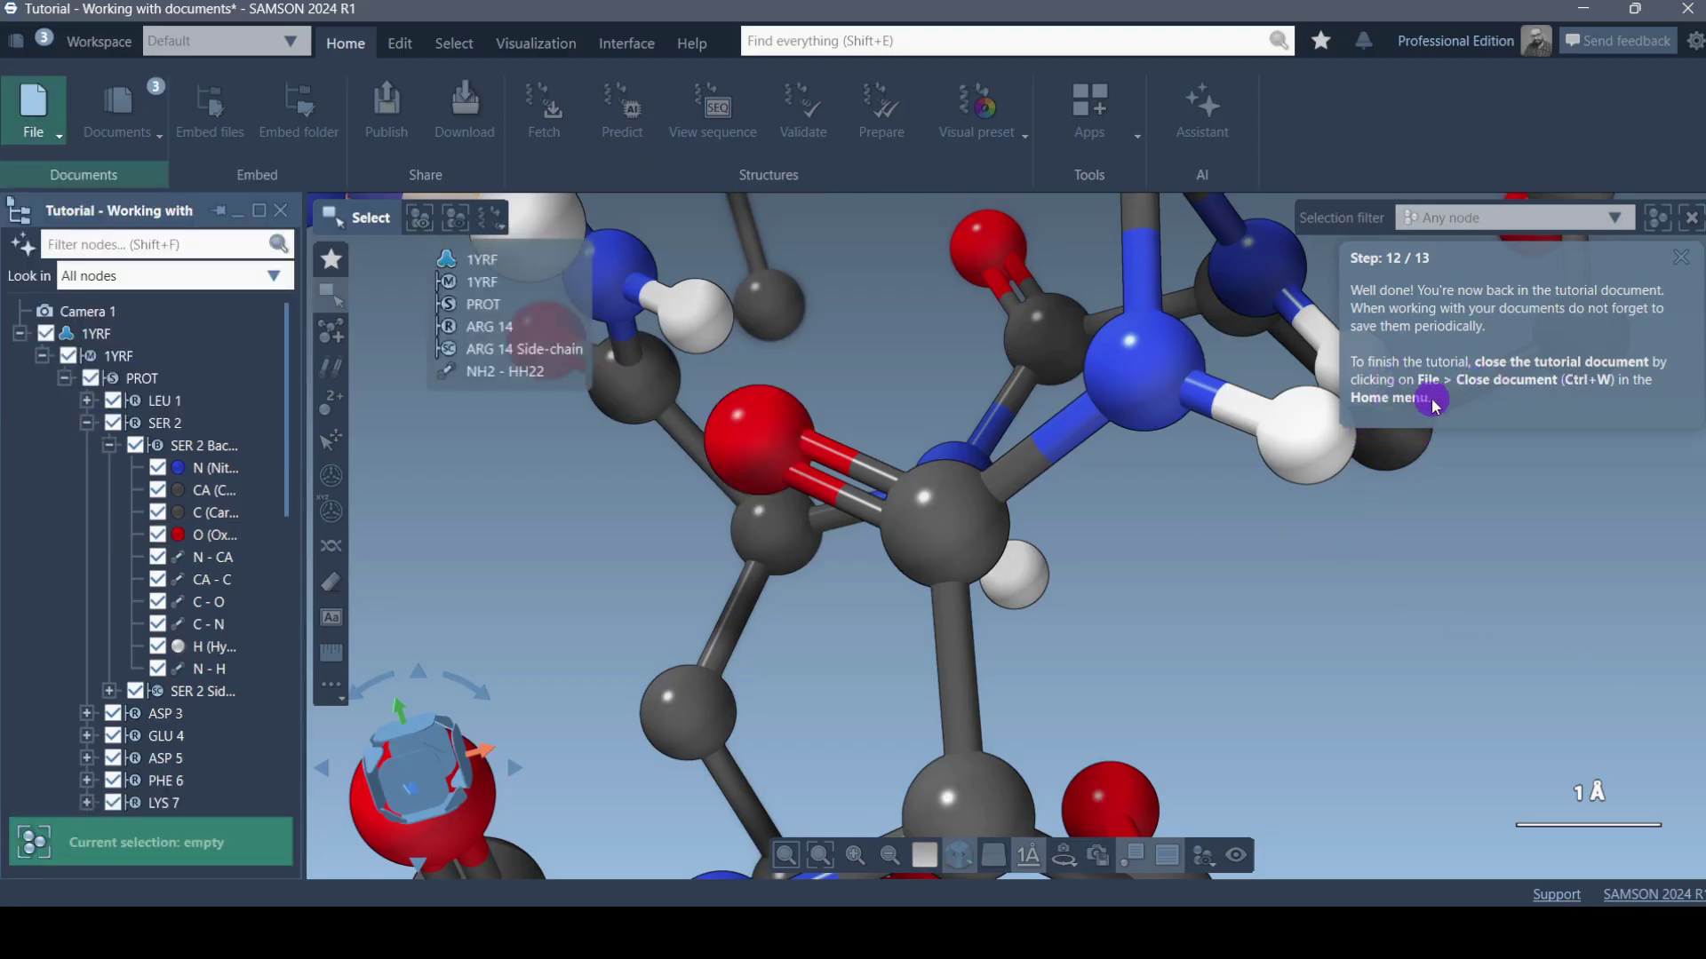
{"action": "left_click", "coordinate": [54, 148]}
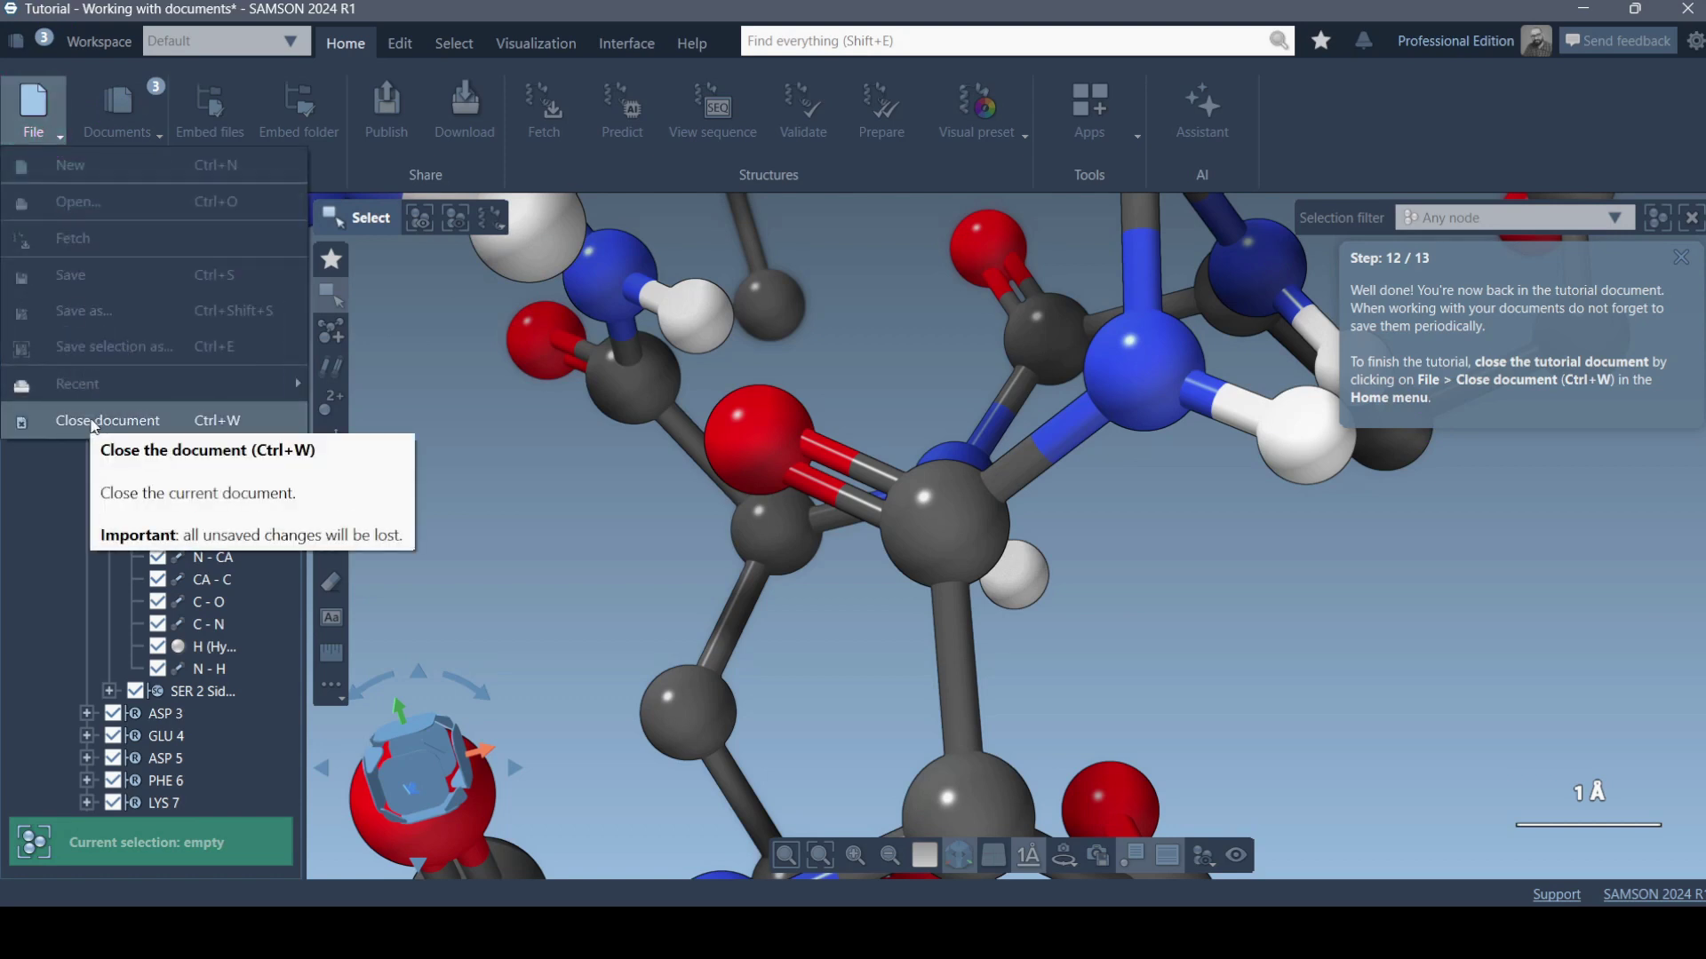
{"action": "left_click", "coordinate": [95, 422]}
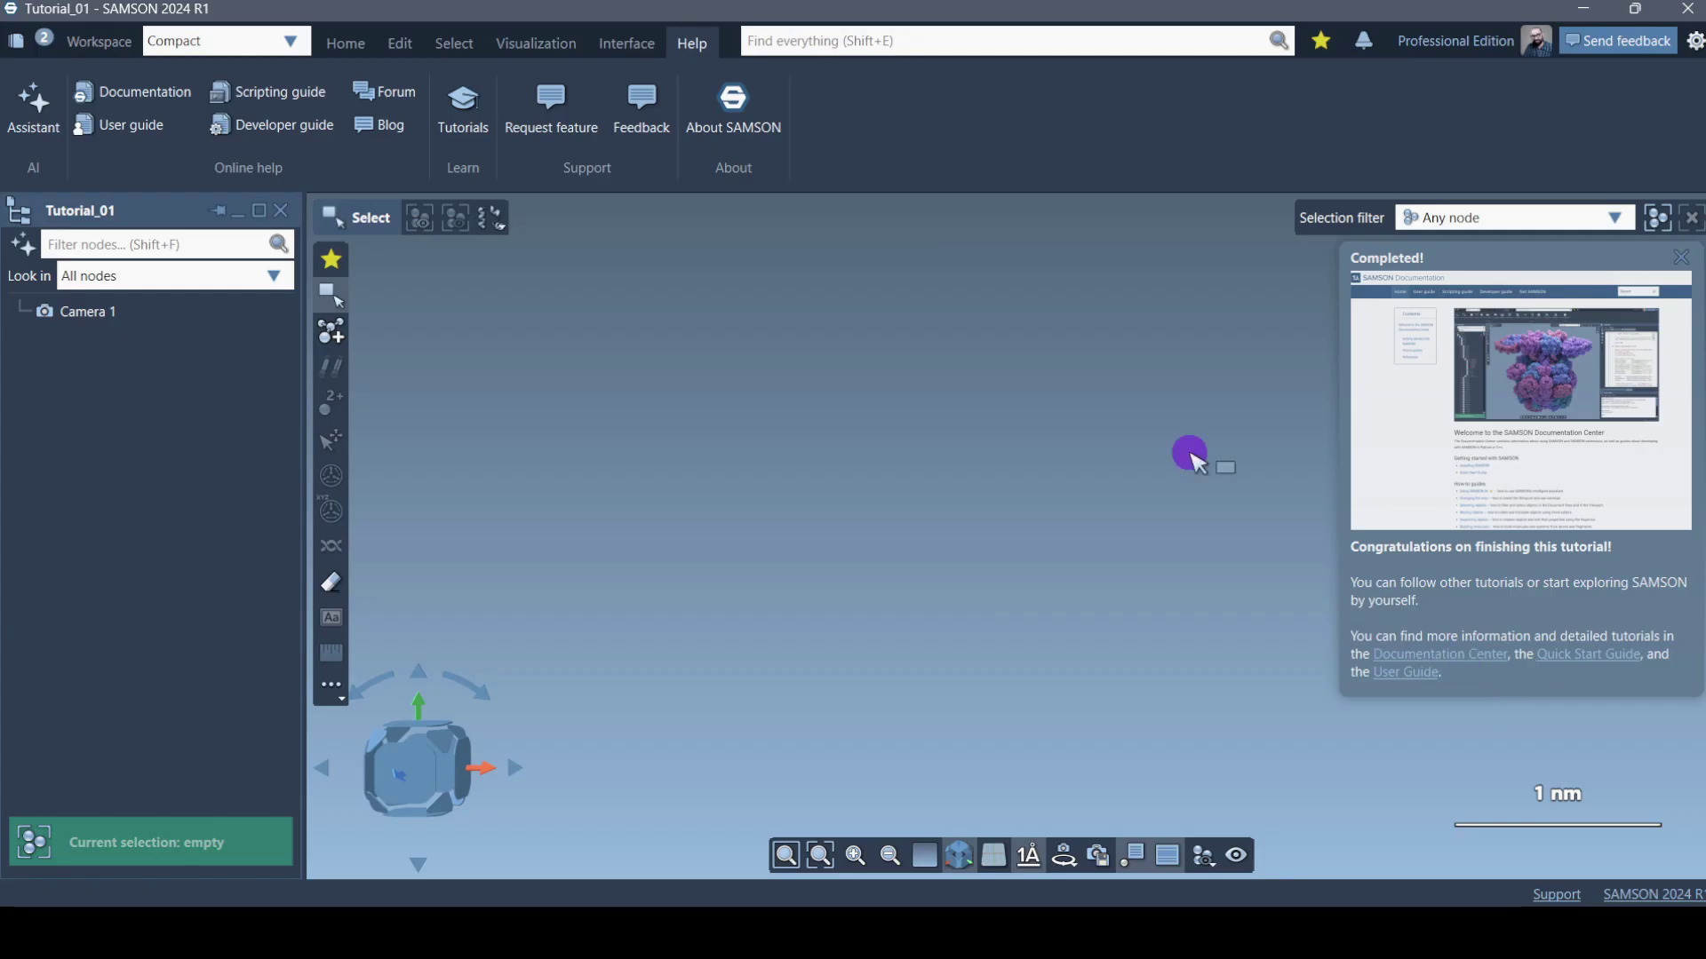
{"action": "left_click", "coordinate": [463, 124]}
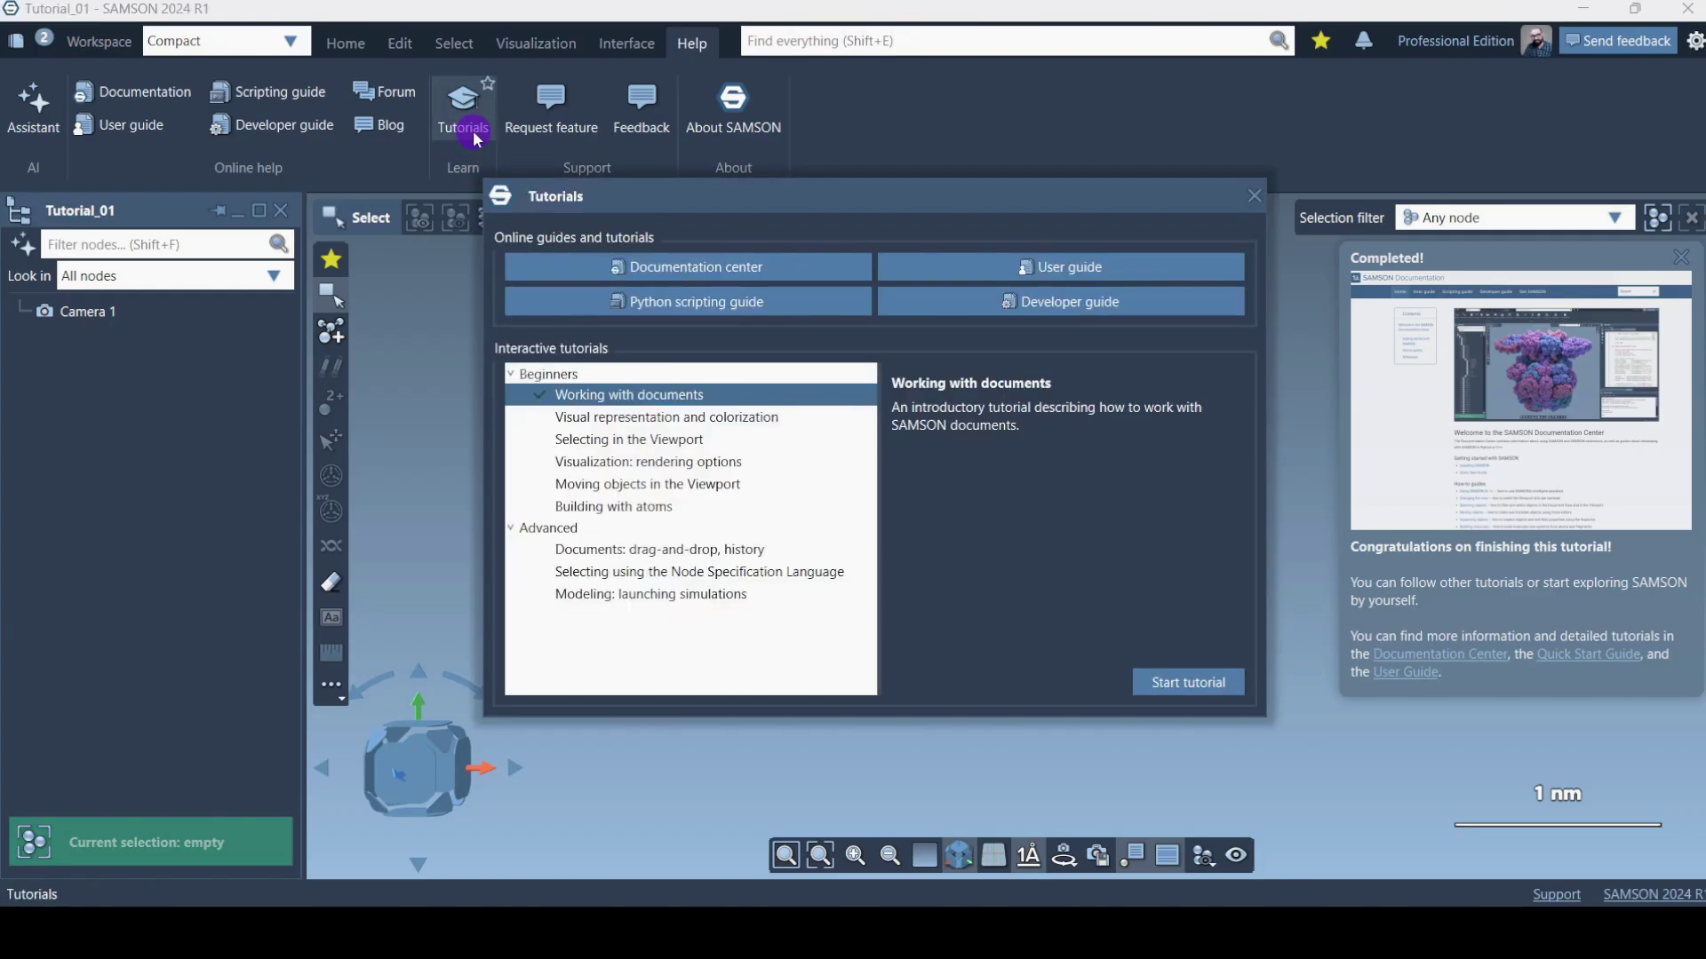
{"action": "left_click", "coordinate": [620, 398]}
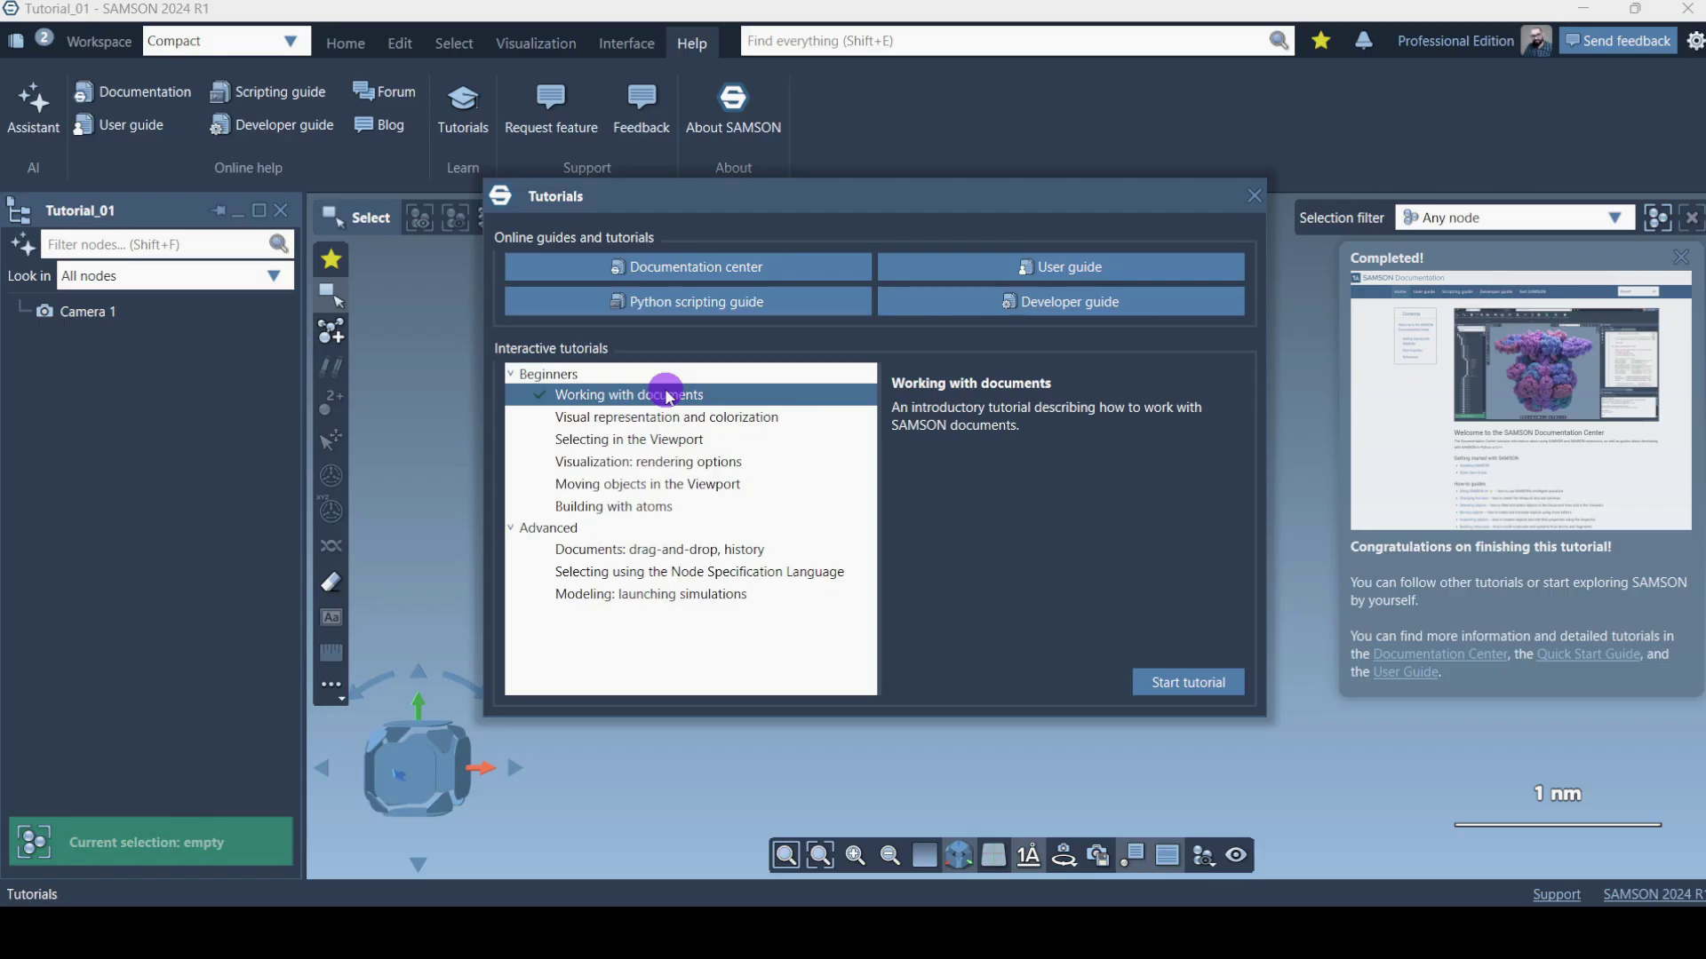
{"action": "left_click", "coordinate": [1254, 196]}
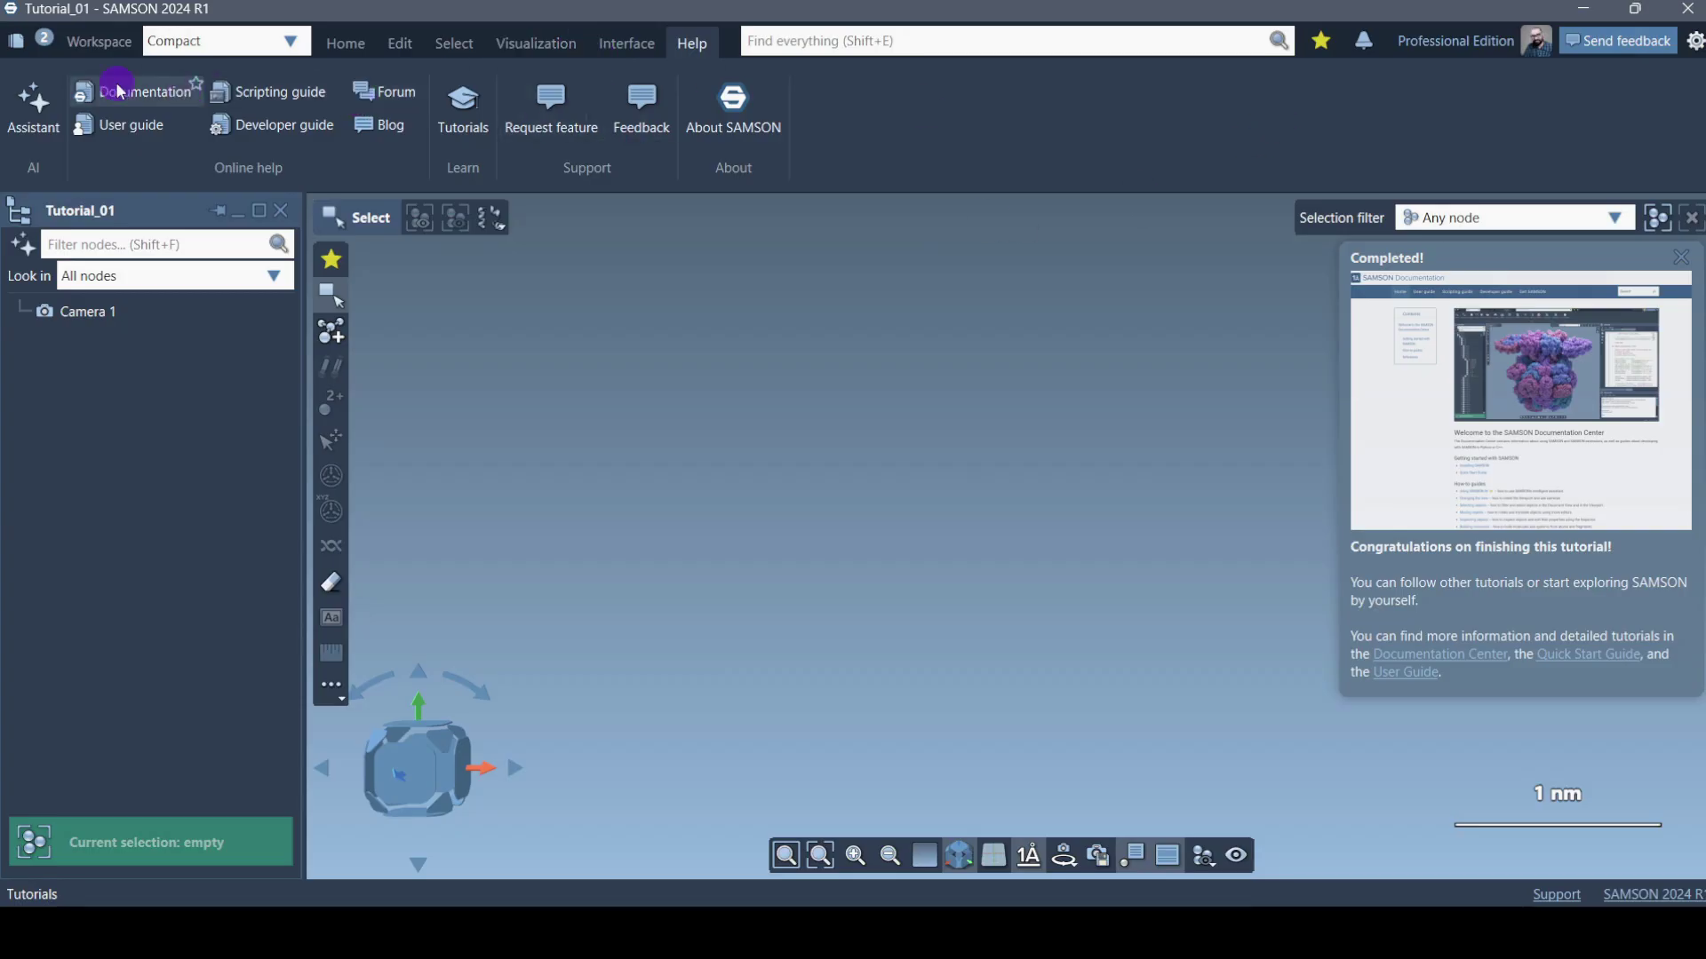
From the Home tab, open the Fetch app under Apps > All.
{"action": "left_click", "coordinate": [351, 50]}
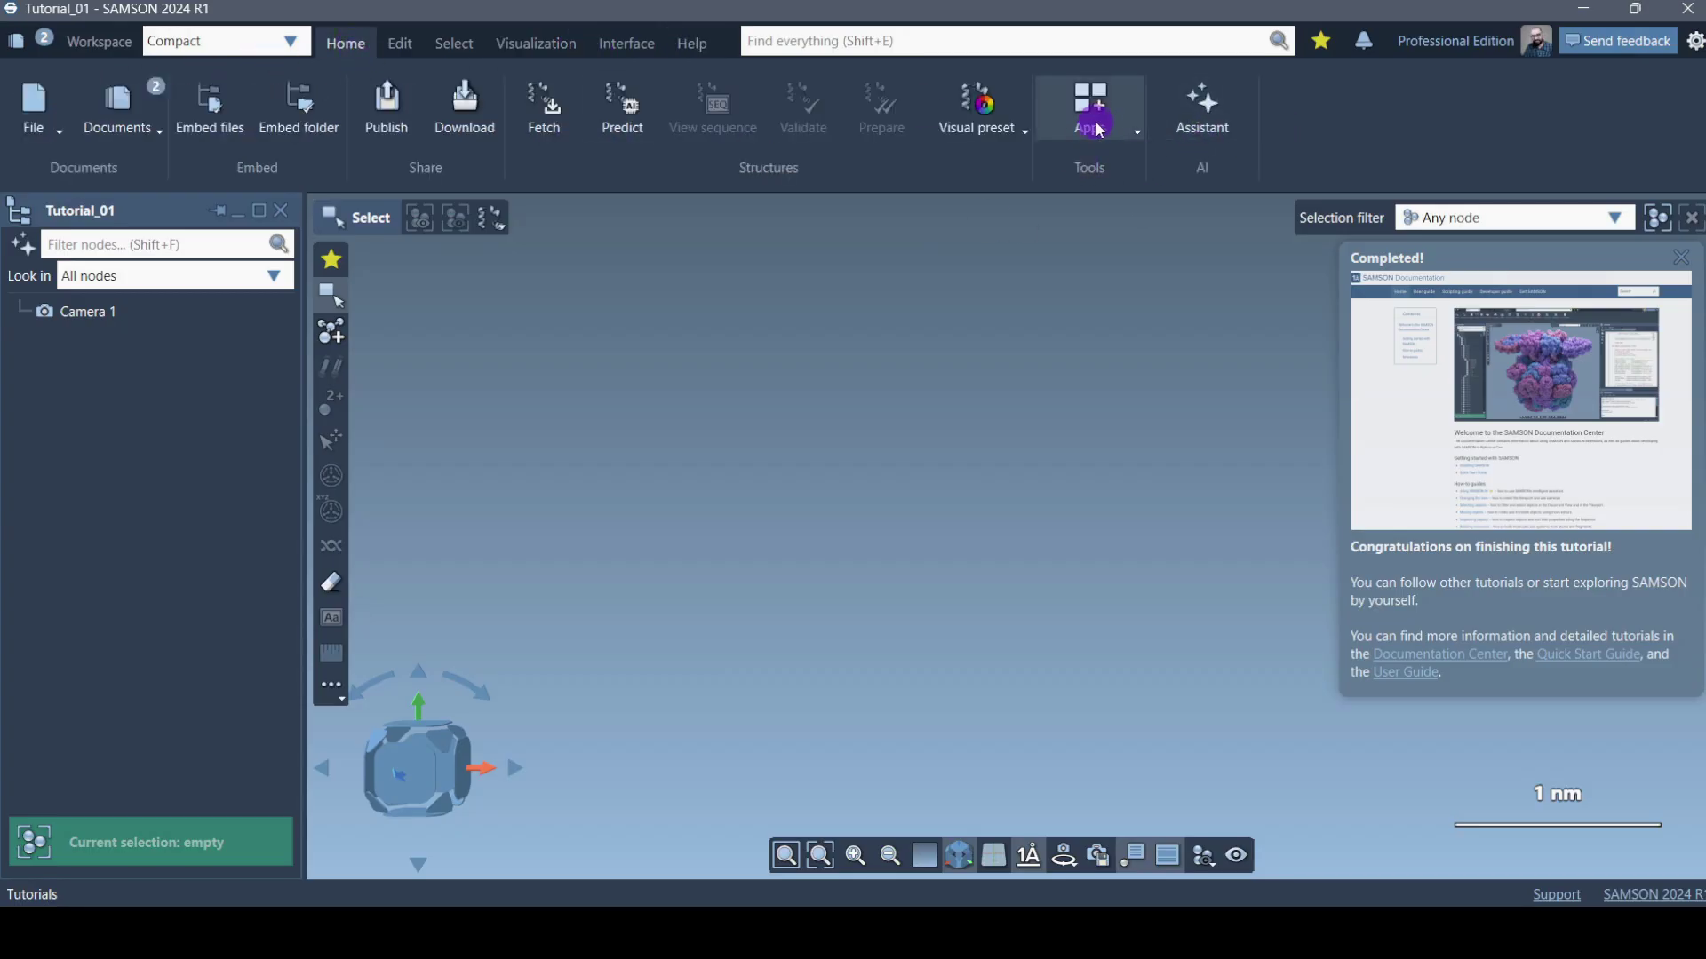
{"action": "left_click", "coordinate": [1090, 111]}
{"action": "mouse_move", "coordinate": [1130, 161]}
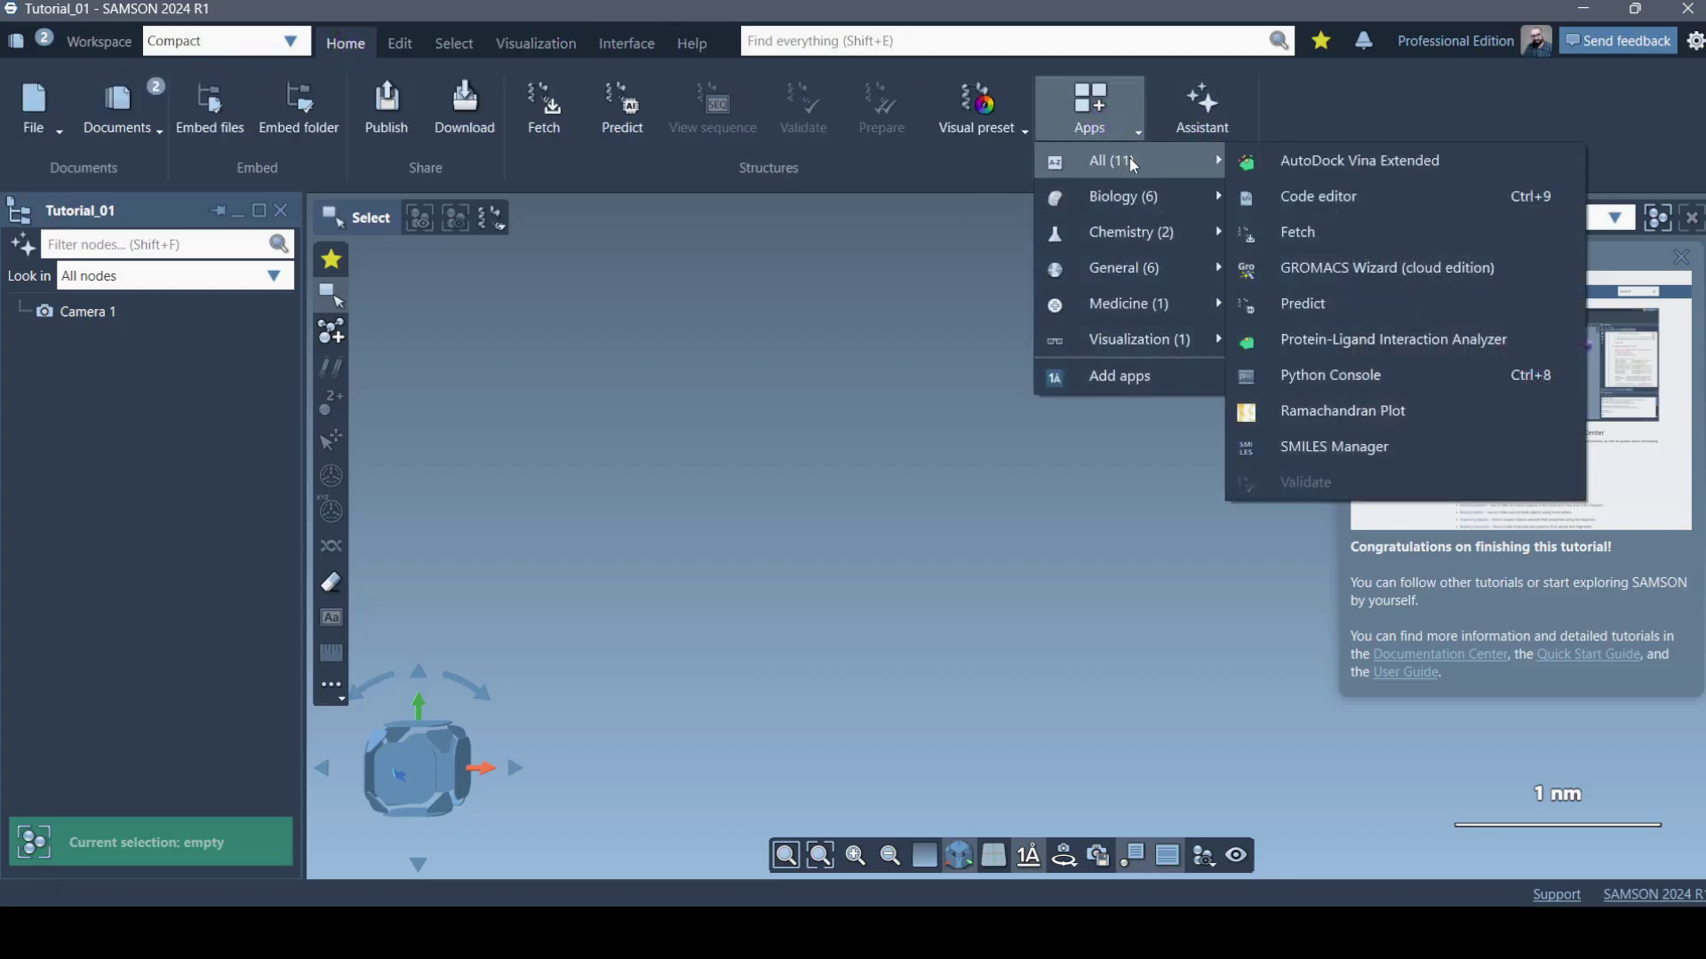
{"action": "left_click", "coordinate": [1297, 231]}
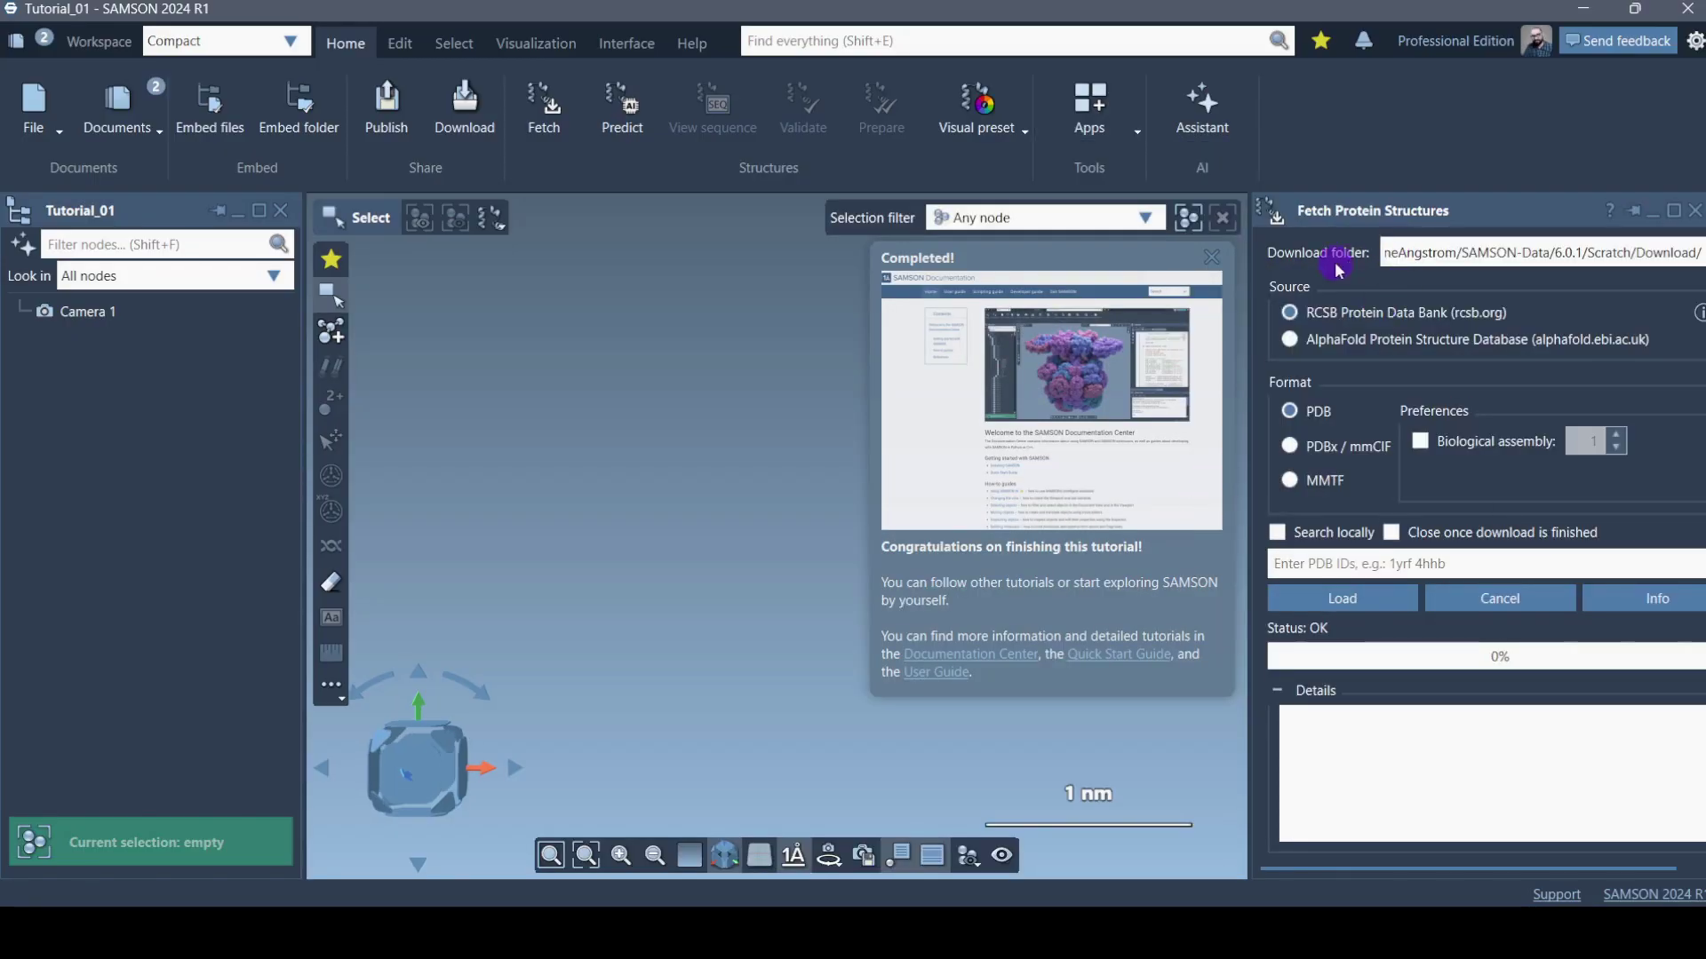
{"action": "left_click", "coordinate": [1351, 573]}
Close the Fetch panel, the Completed! popup and the Tutorials dialog.
{"action": "left_click", "coordinate": [1694, 210]}
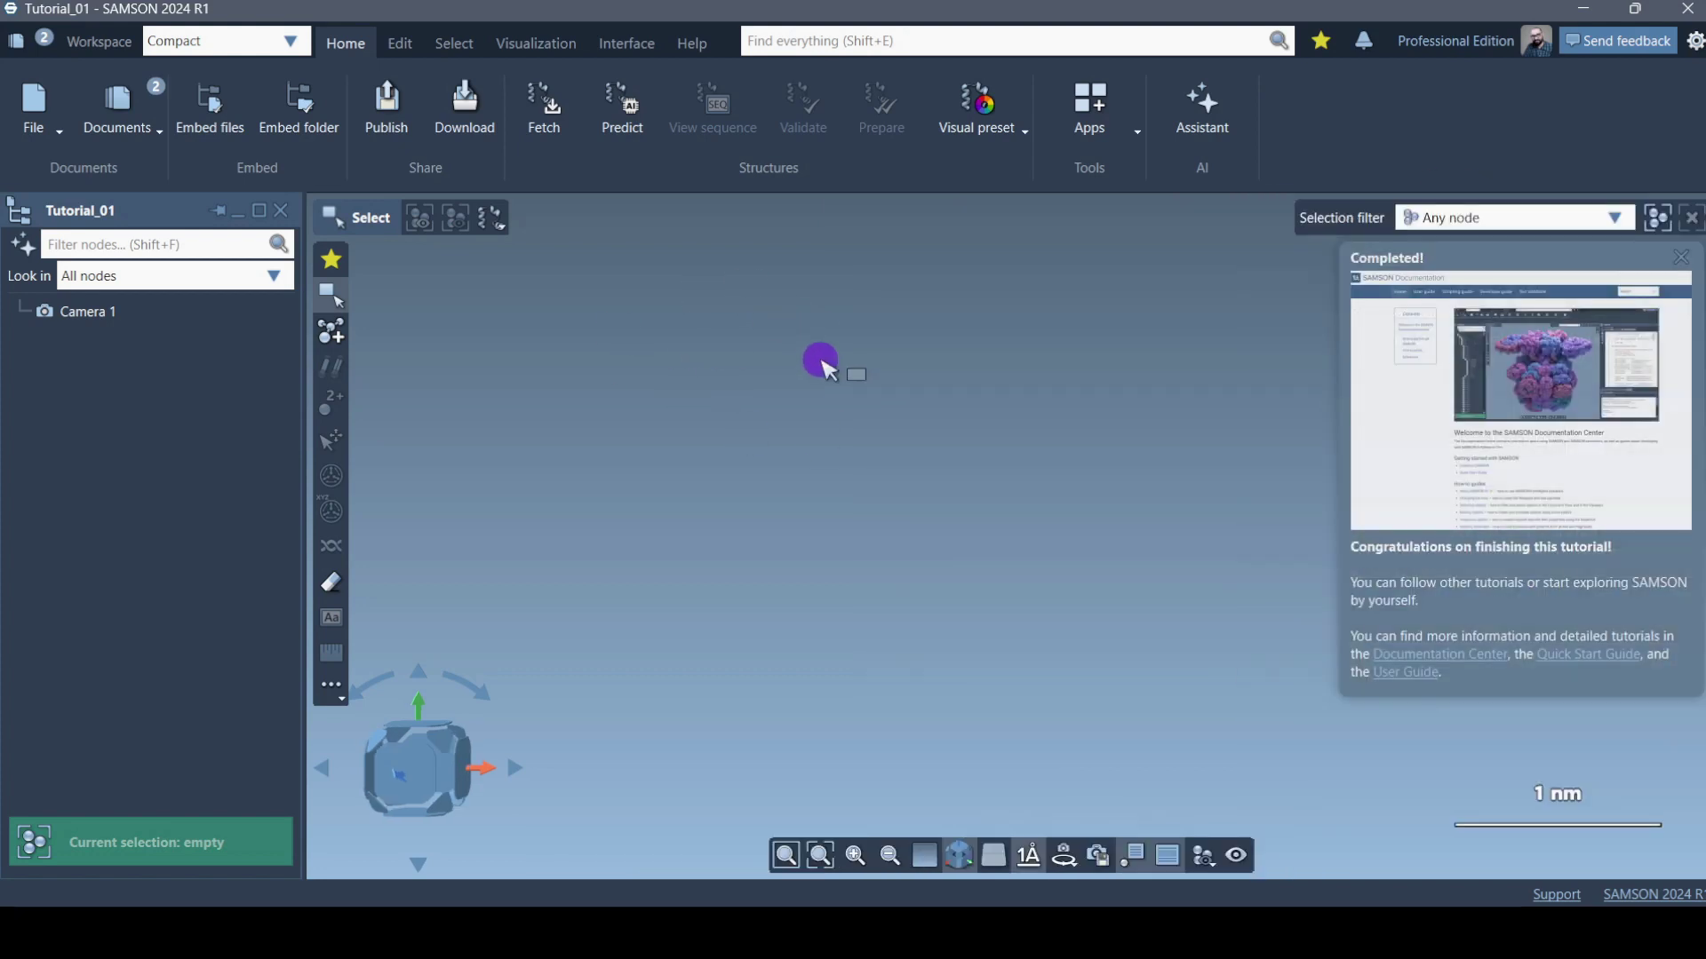
{"action": "left_click", "coordinate": [1680, 256]}
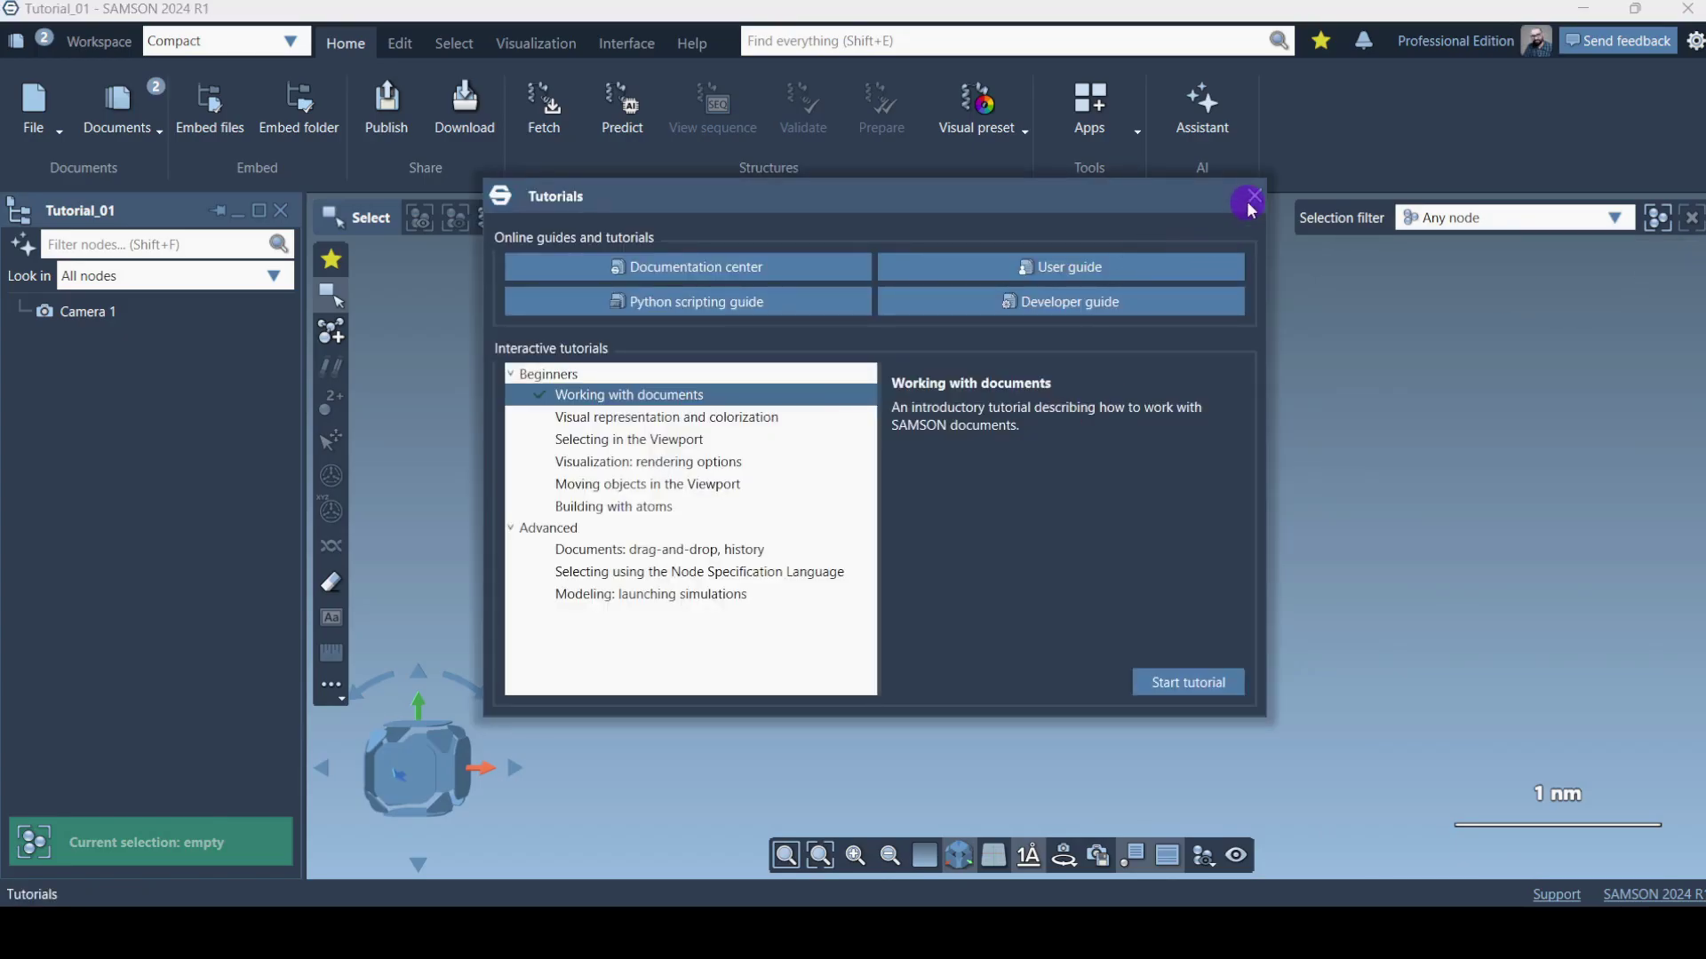
{"action": "left_click", "coordinate": [1251, 203]}
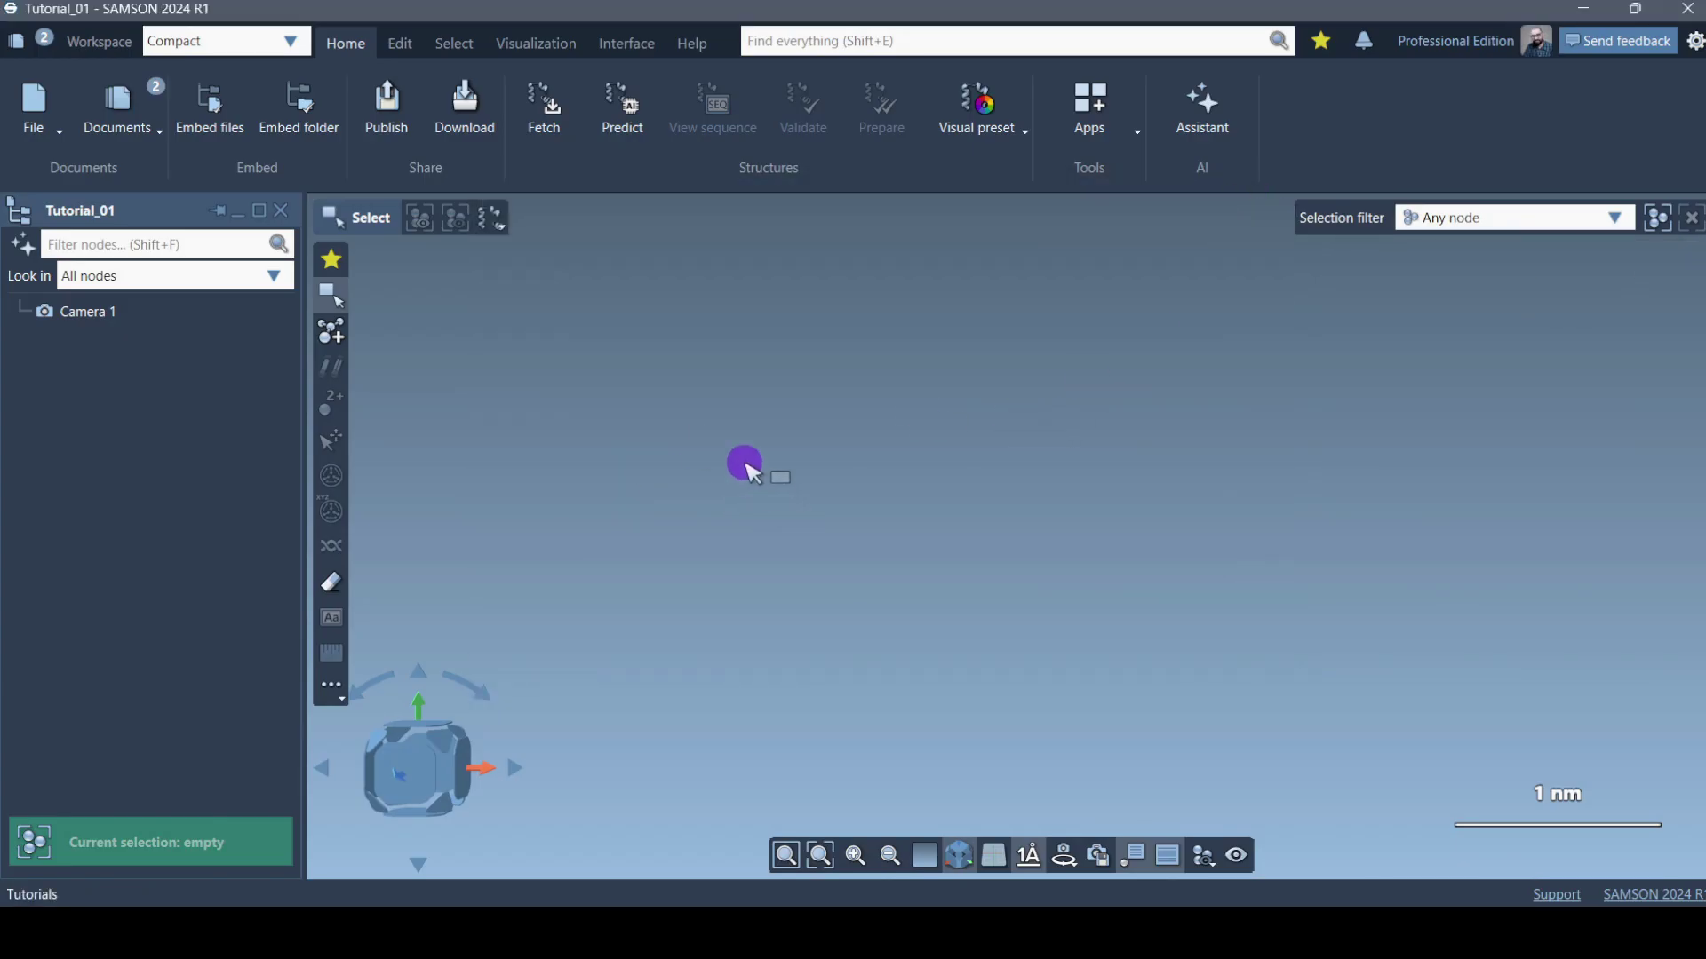